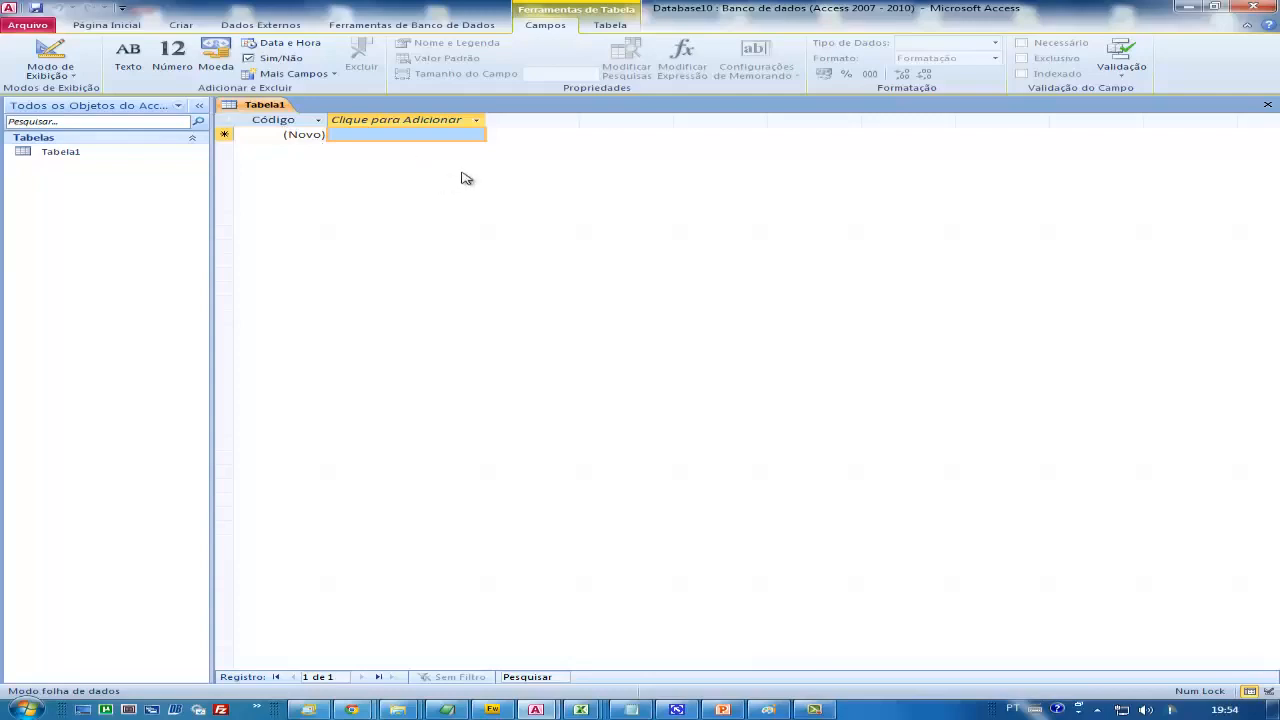
# Close the open Tabela1 table and save the database as Exemplo Vídeo Aula 005.accdb in Documentos
pyautogui.click(1268, 107)
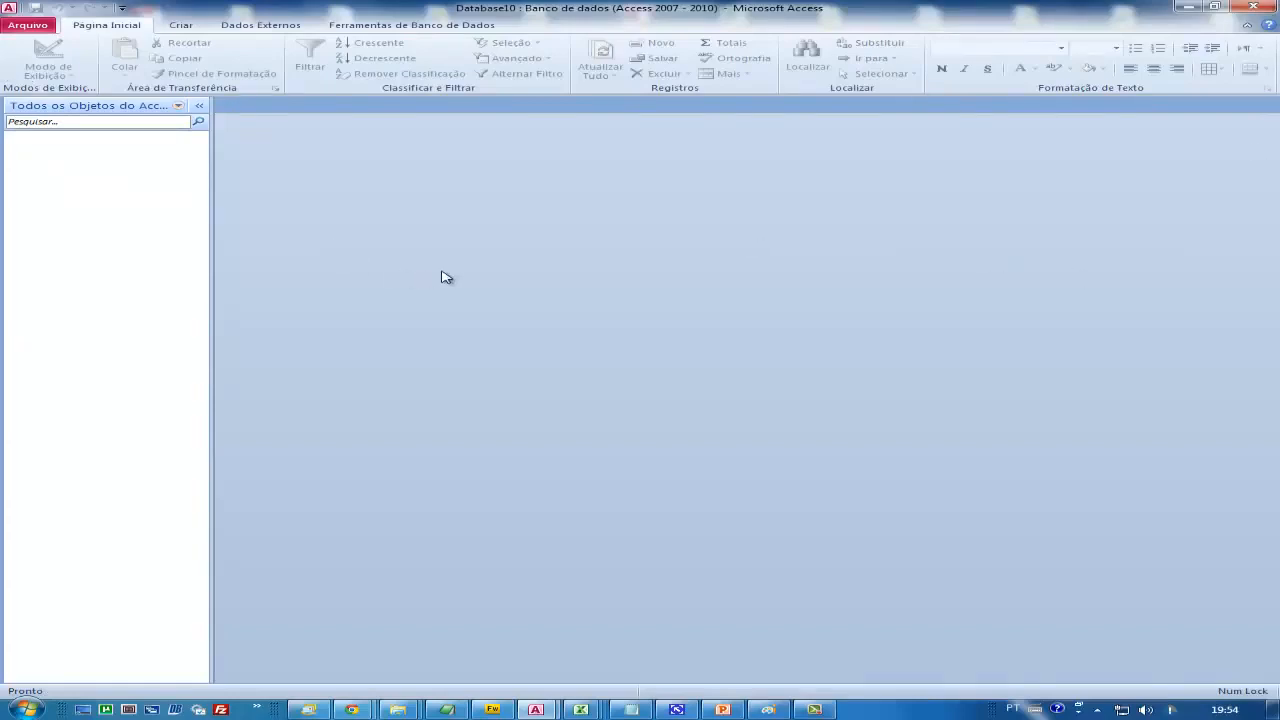
pyautogui.click(26, 29)
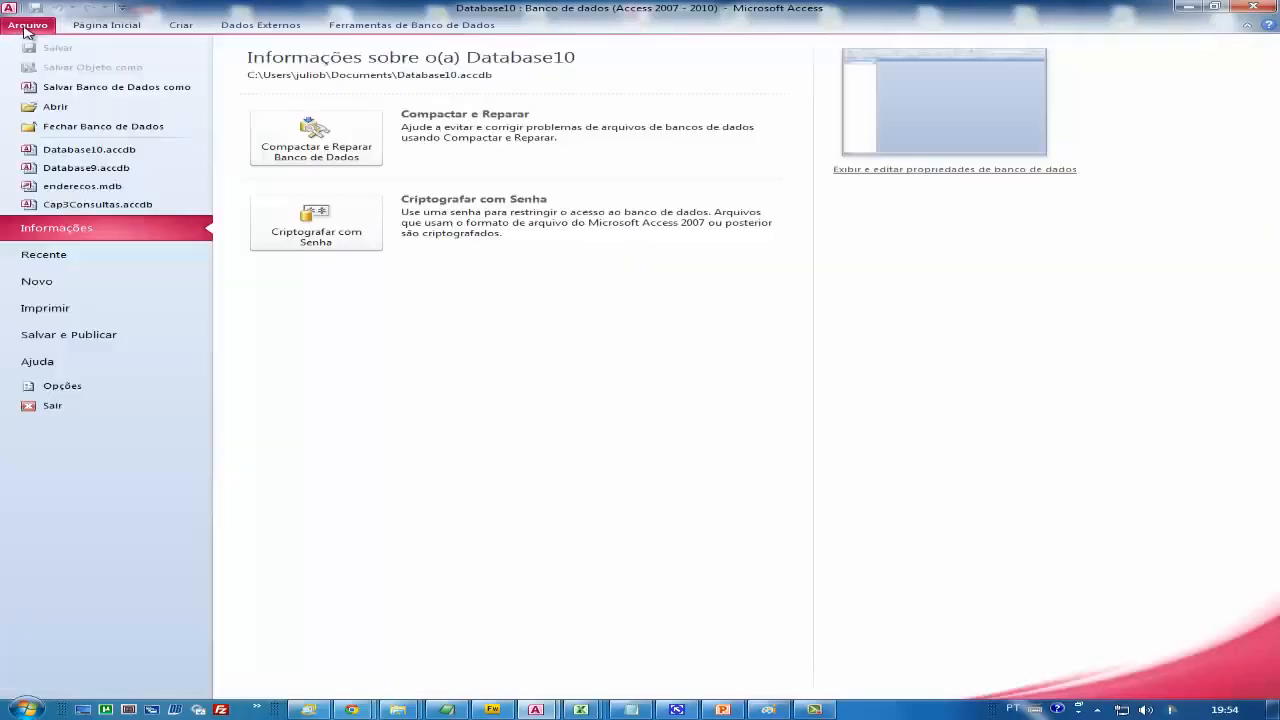
pyautogui.click(113, 88)
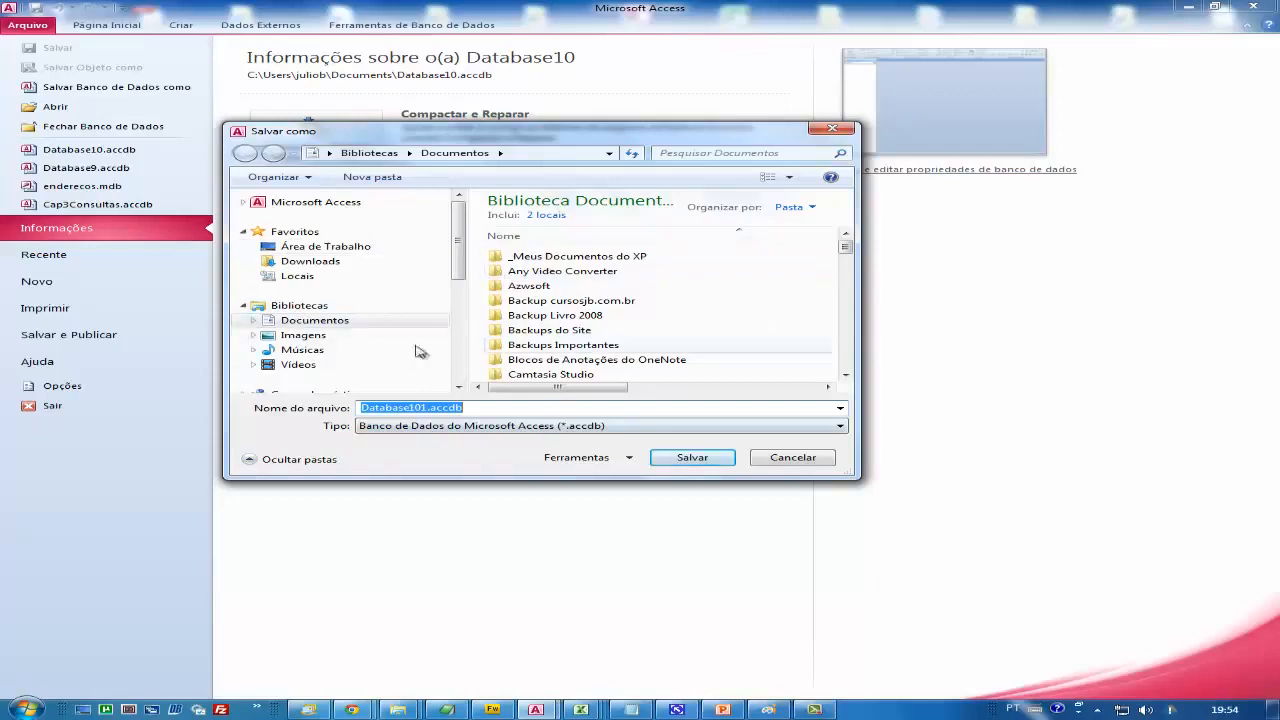
pyautogui.click(424, 407)
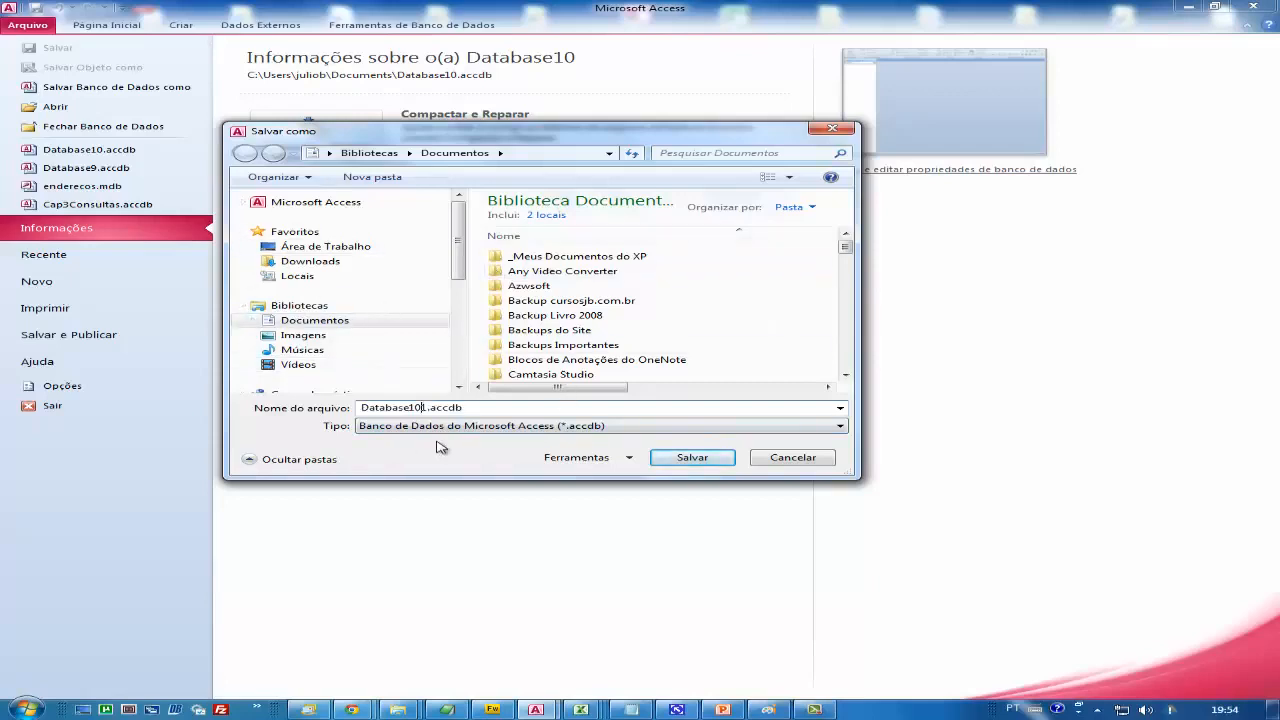
pyautogui.hotkey('shift', 'Home')
pyautogui.write('Exemplo Vídeo Aula 005')
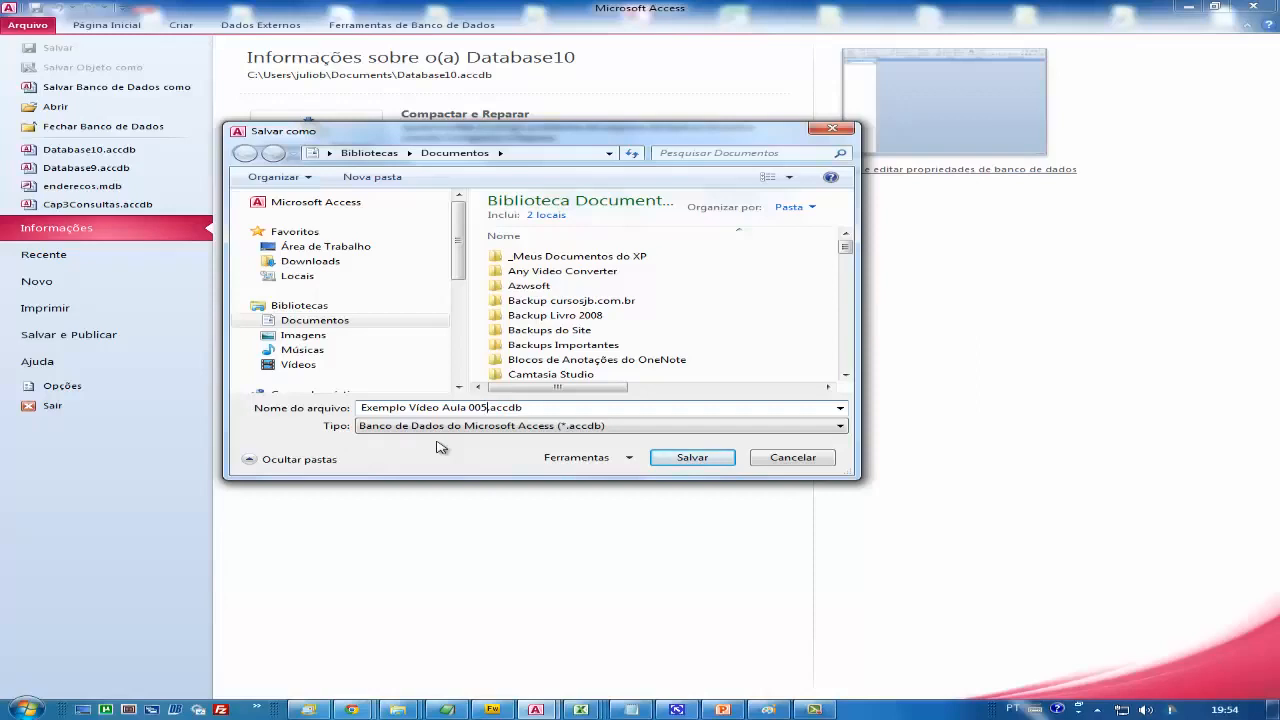
pyautogui.click(690, 457)
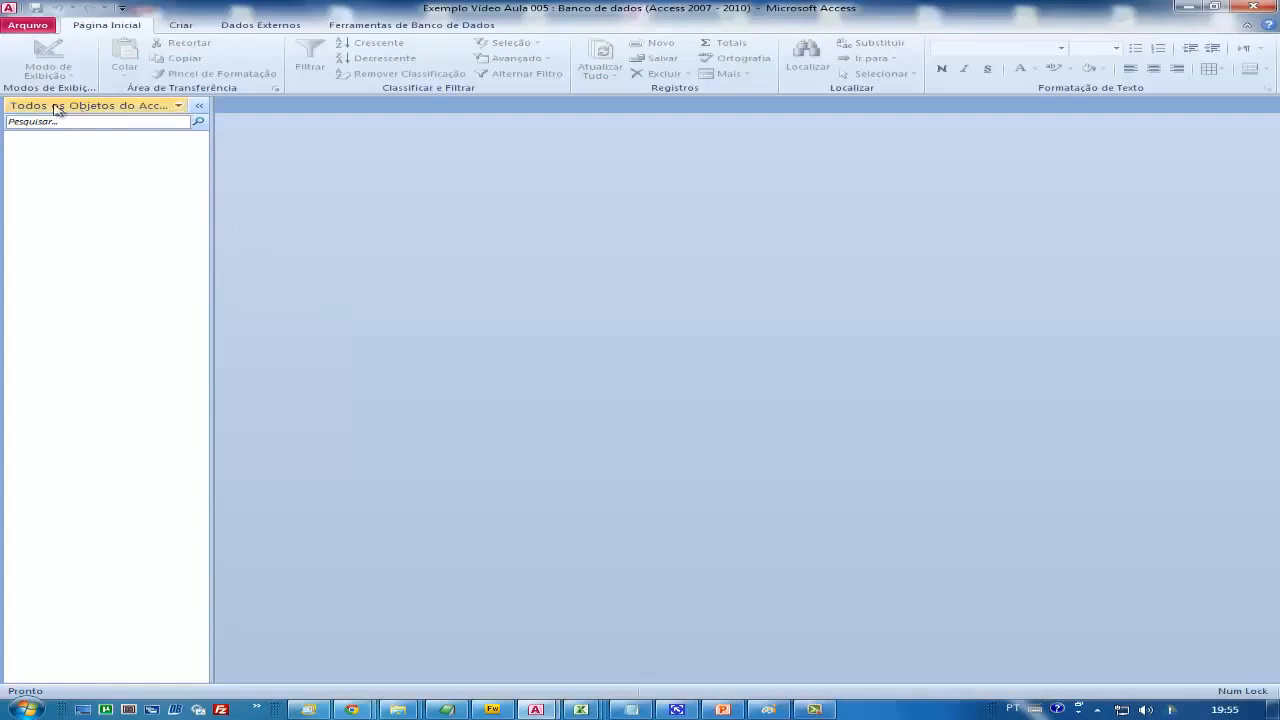
# Filter the object list to show only Tabelas and create a new blank table
pyautogui.click(179, 106)
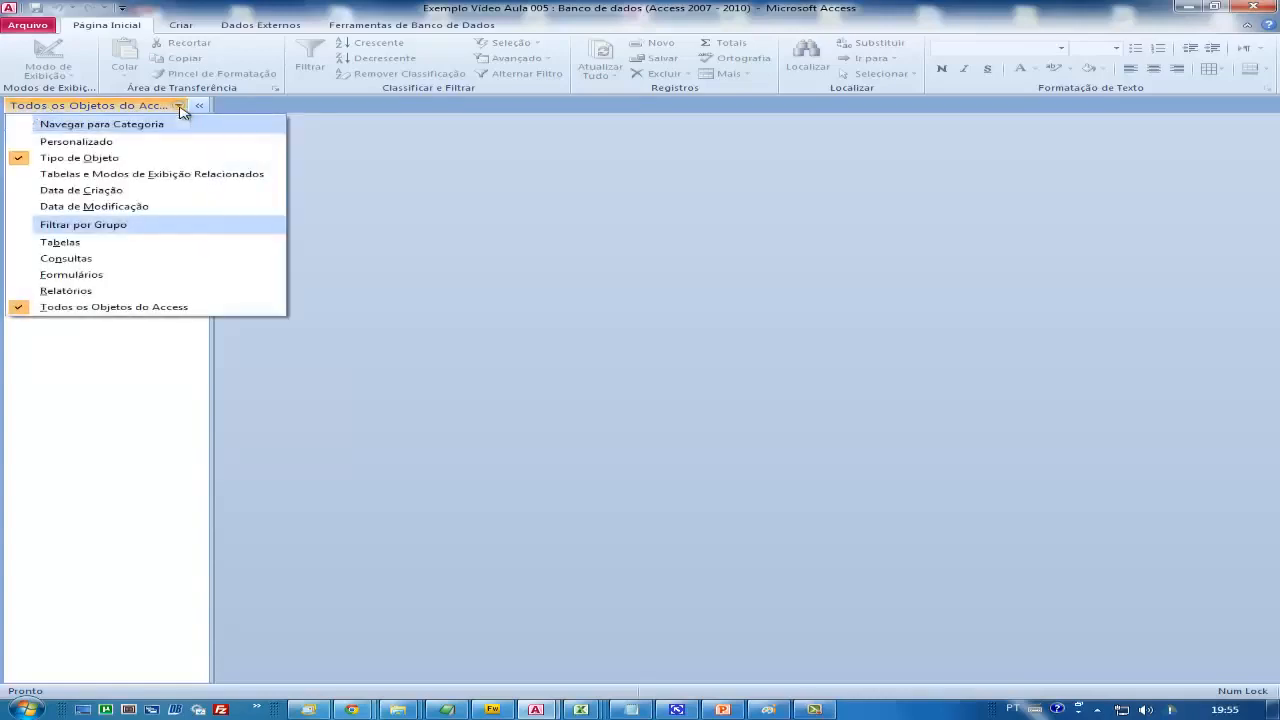
pyautogui.click(97, 245)
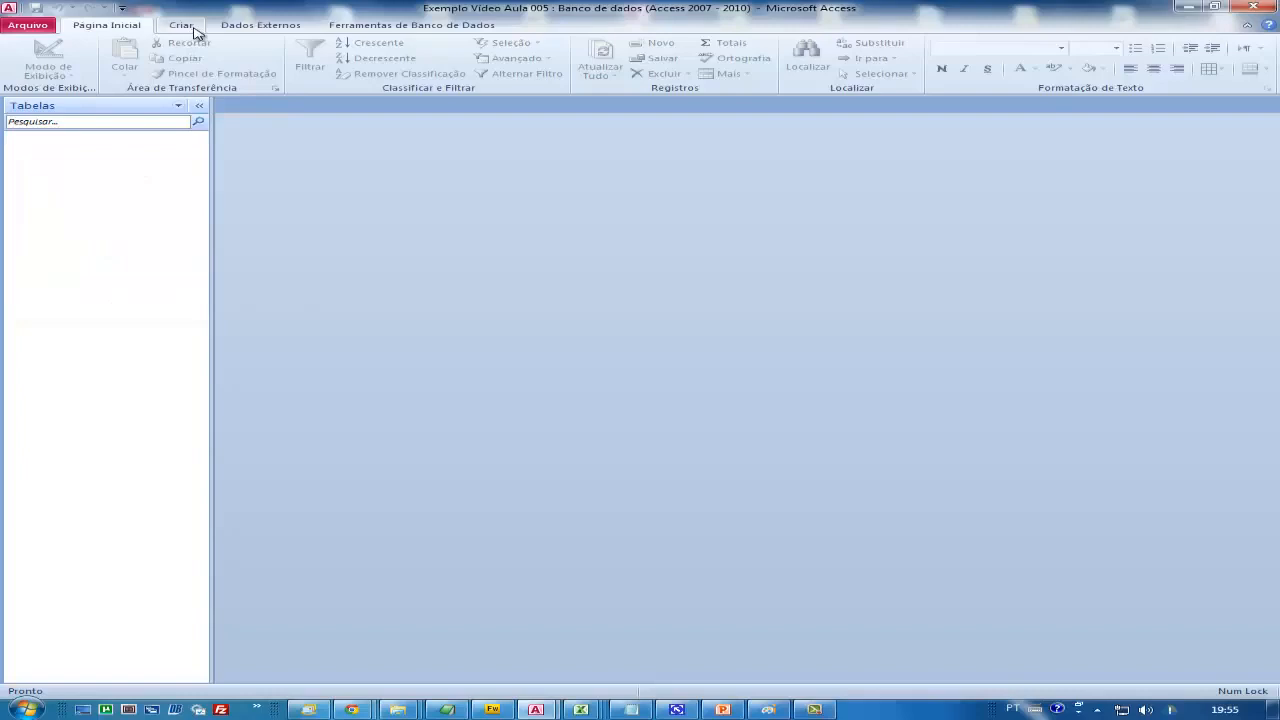
pyautogui.click(194, 30)
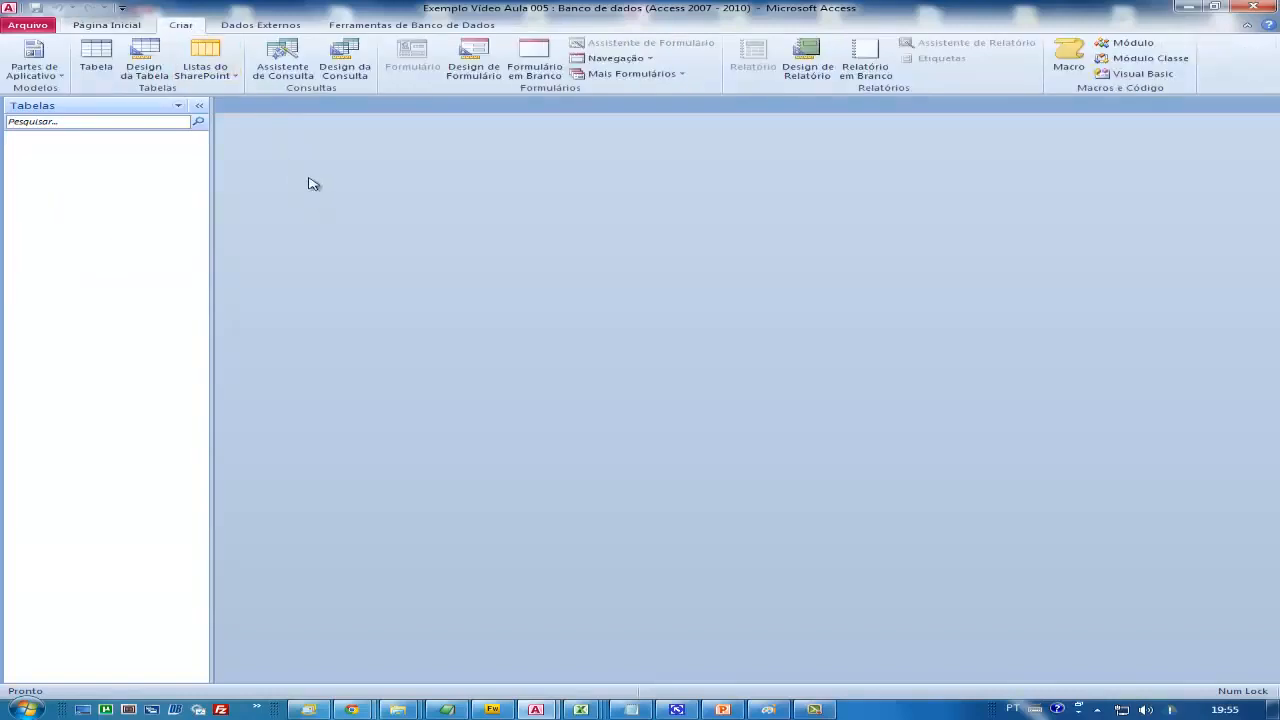
pyautogui.click(92, 60)
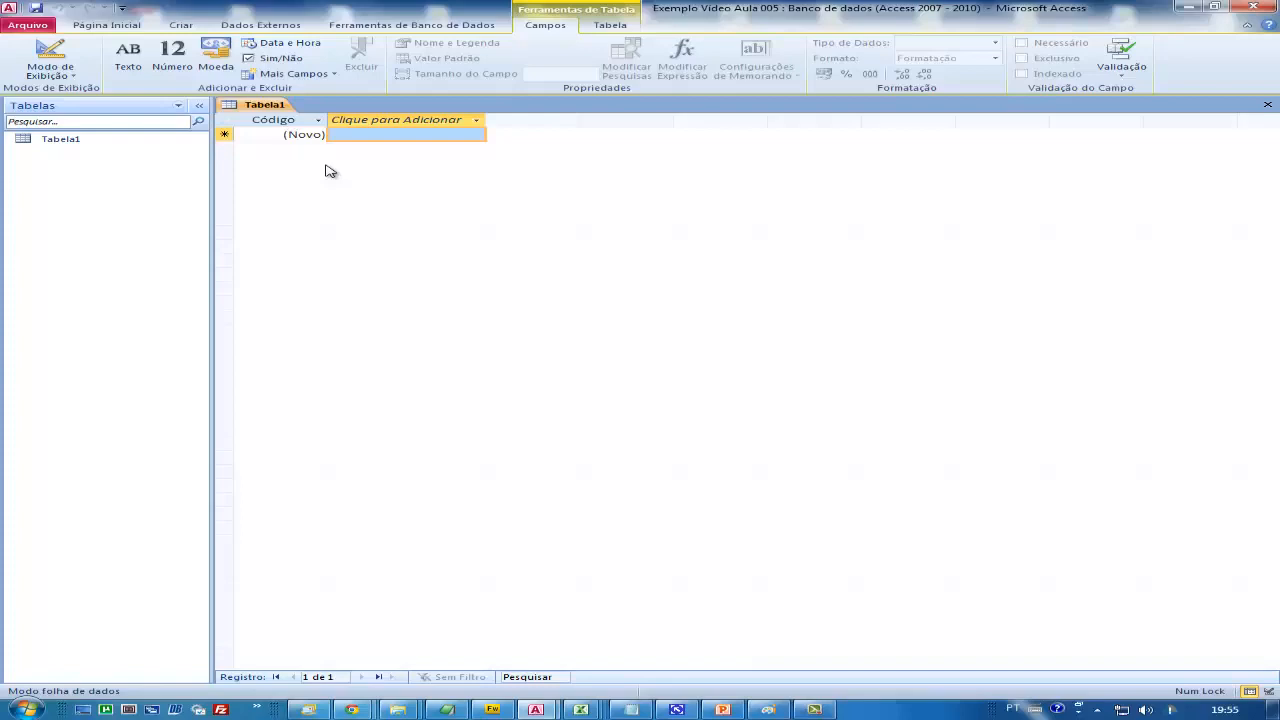
# Switch the new table to Design view, saving it under the name tab-Clientes
pyautogui.click(75, 80)
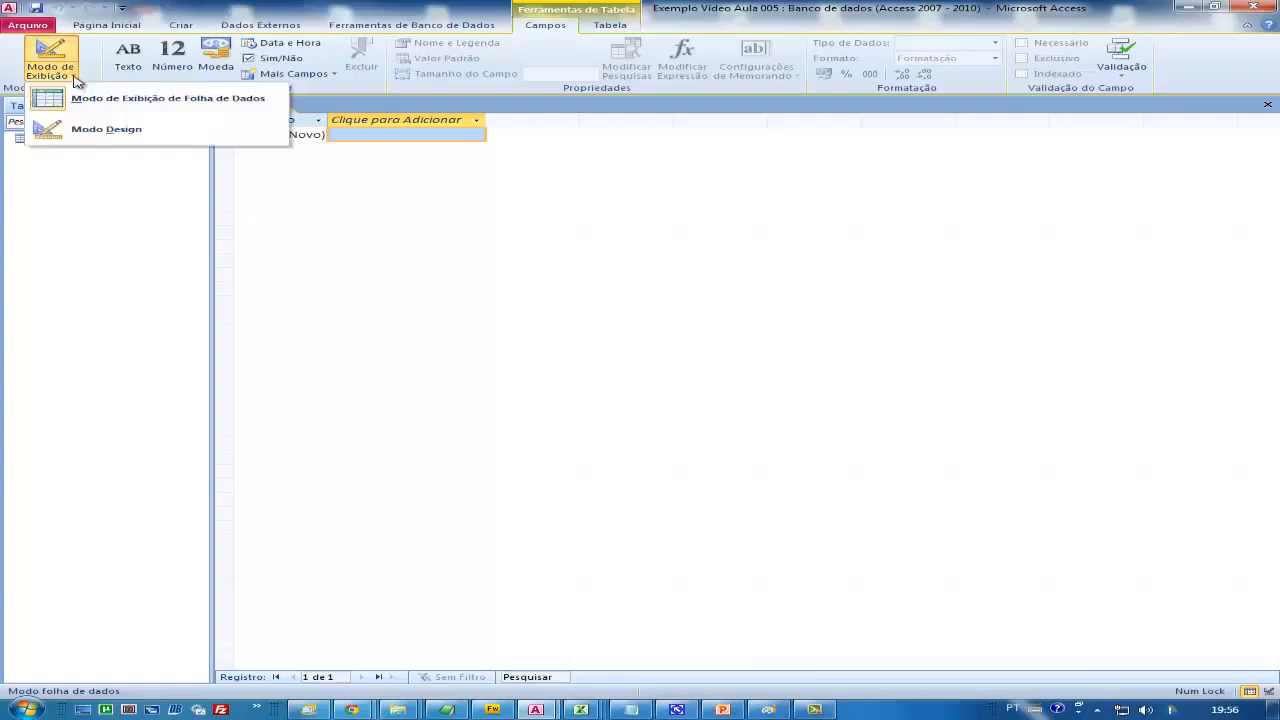
pyautogui.click(104, 134)
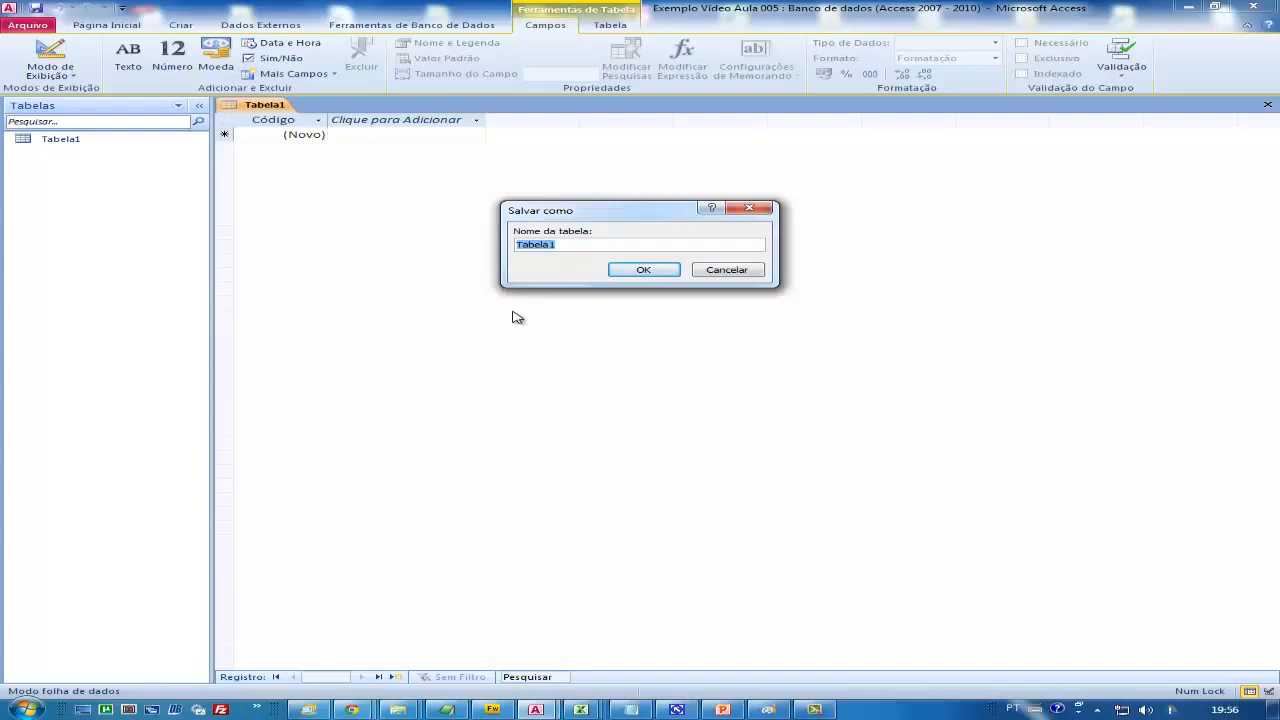
pyautogui.write('Exe')
pyautogui.press('BackSpace')
pyautogui.press('BackSpace')
pyautogui.press('BackSpace')
pyautogui.write('tab-Clientes')
pyautogui.click(654, 275)
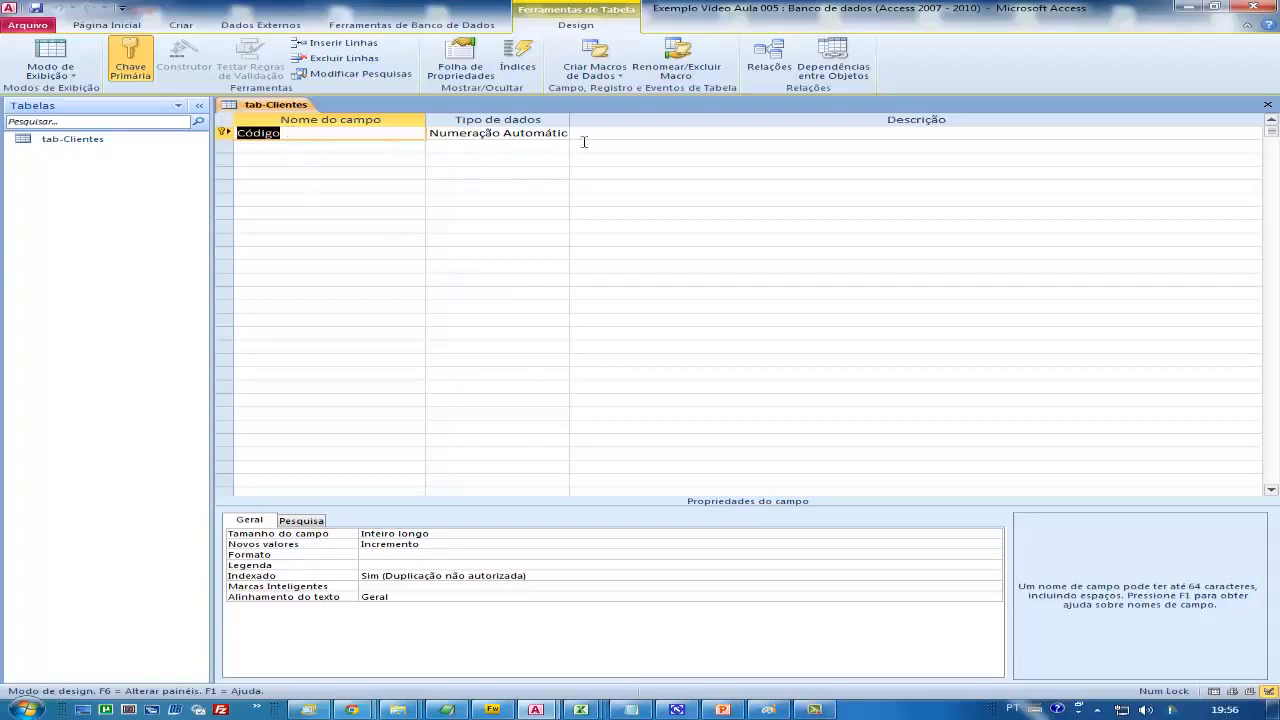
# Widen the Tipo de dados column and set the Código field's data type to Data/Hora
pyautogui.moveTo(569, 119); pyautogui.dragTo(674, 119)
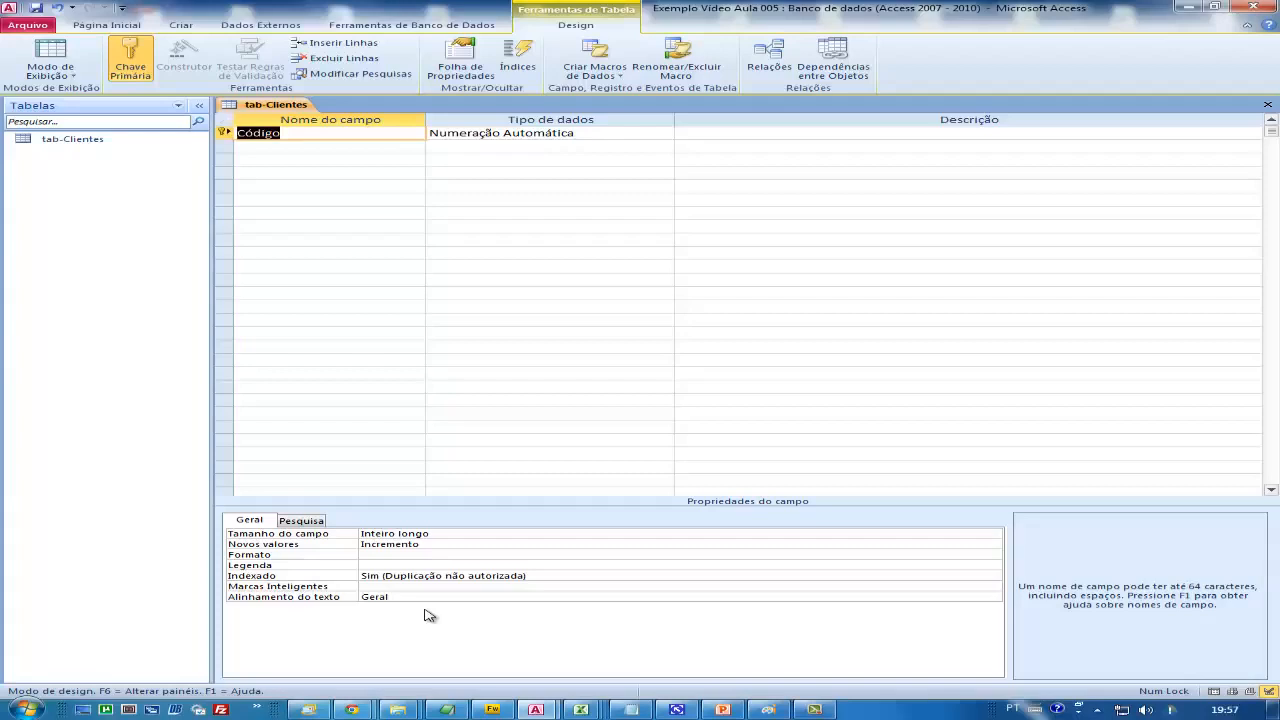
pyautogui.click(640, 131)
pyautogui.click(665, 133)
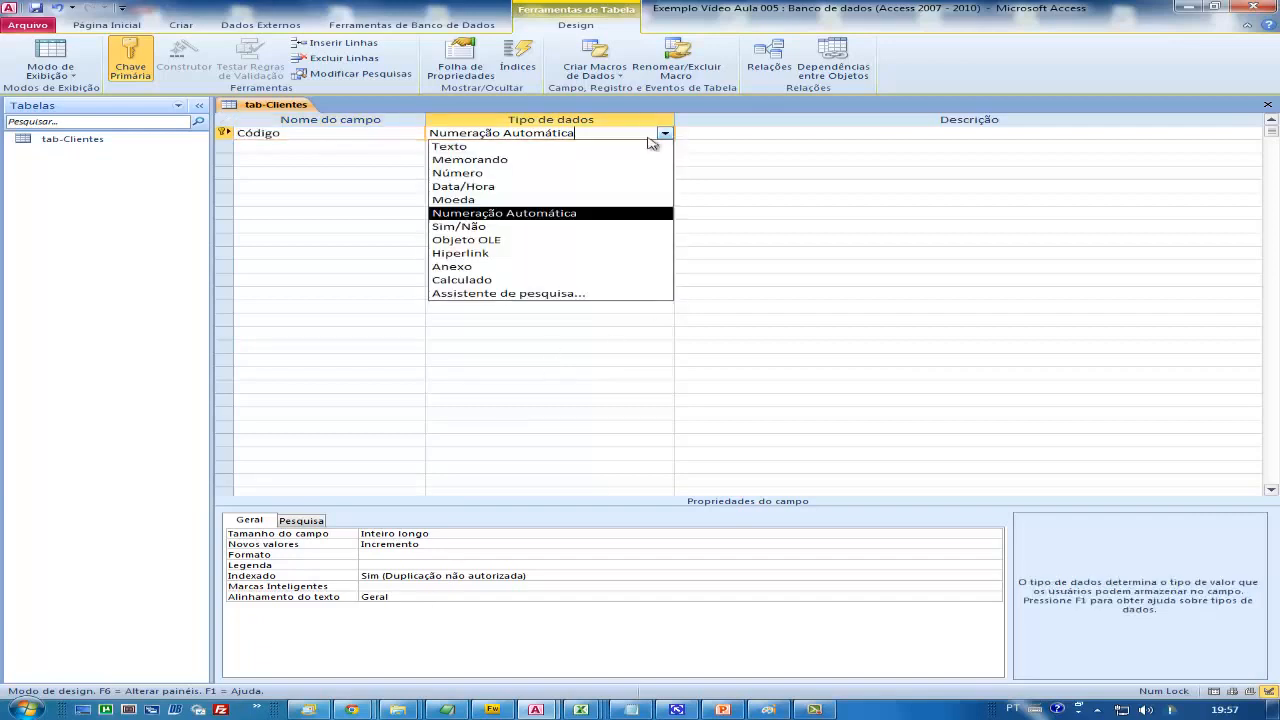
pyautogui.click(474, 187)
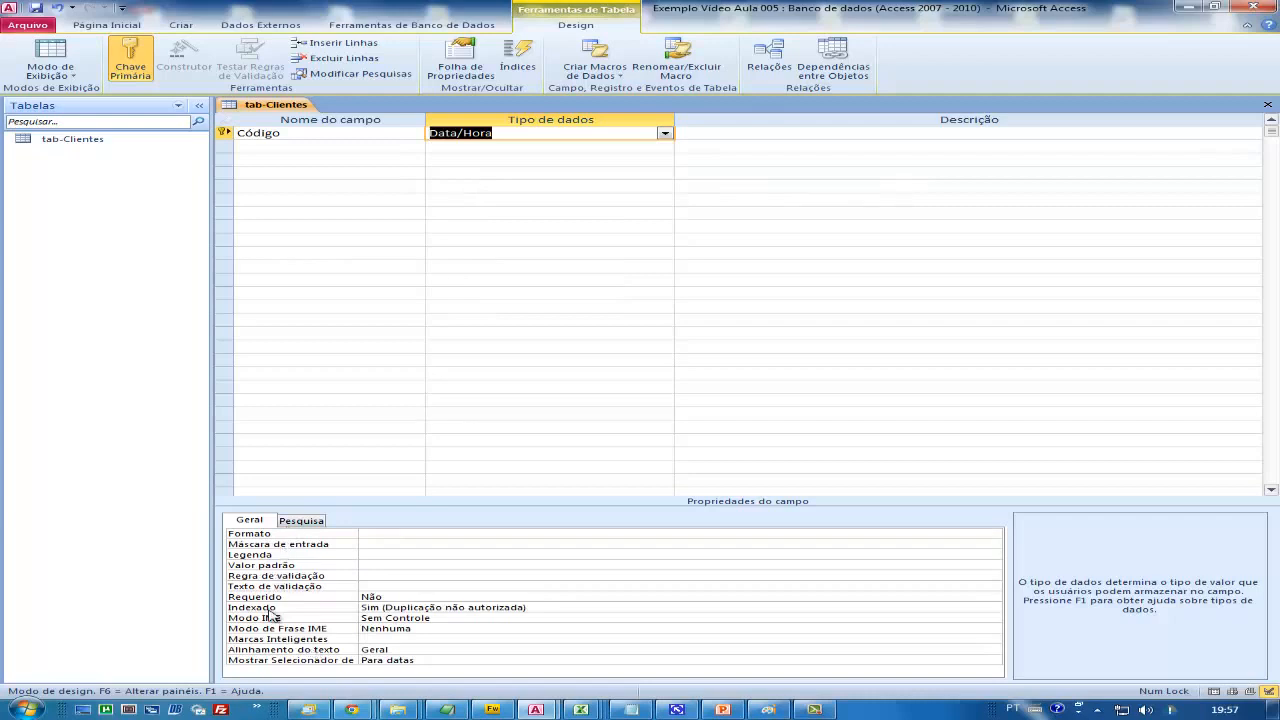
# Try to change the Código field's data type to Memorando, declining removal of the primary key
pyautogui.click(665, 134)
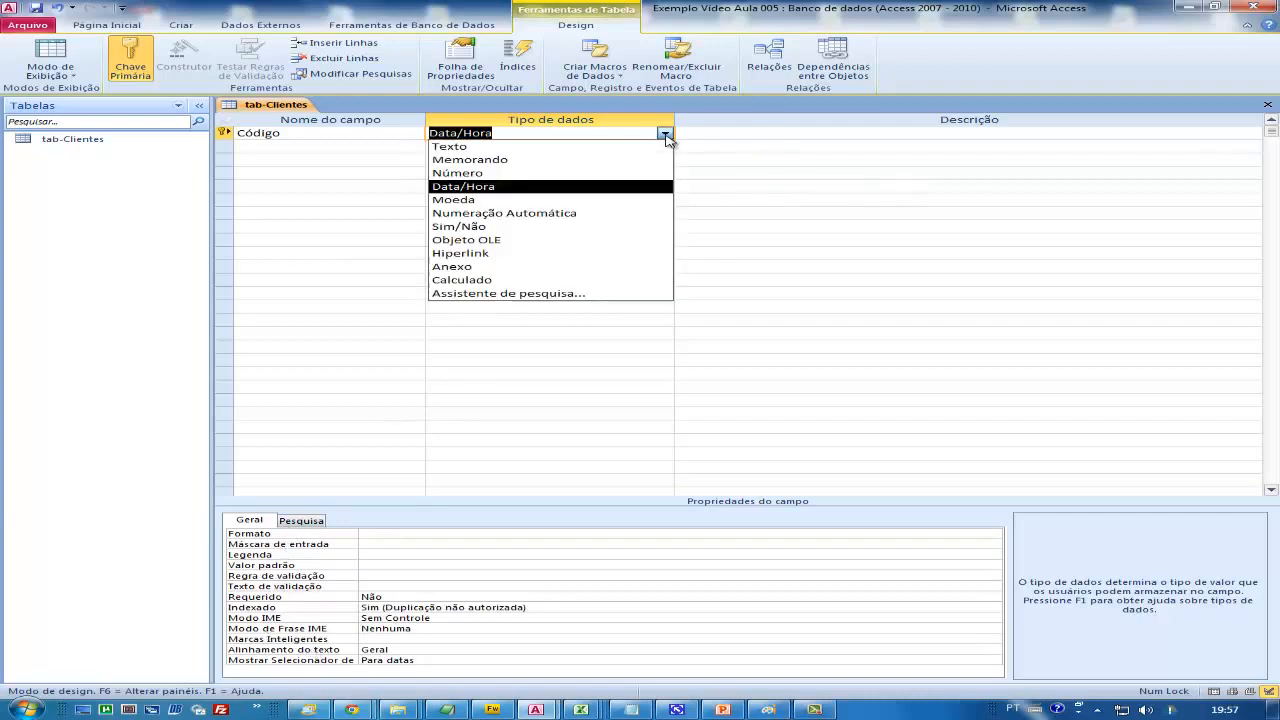
pyautogui.click(517, 162)
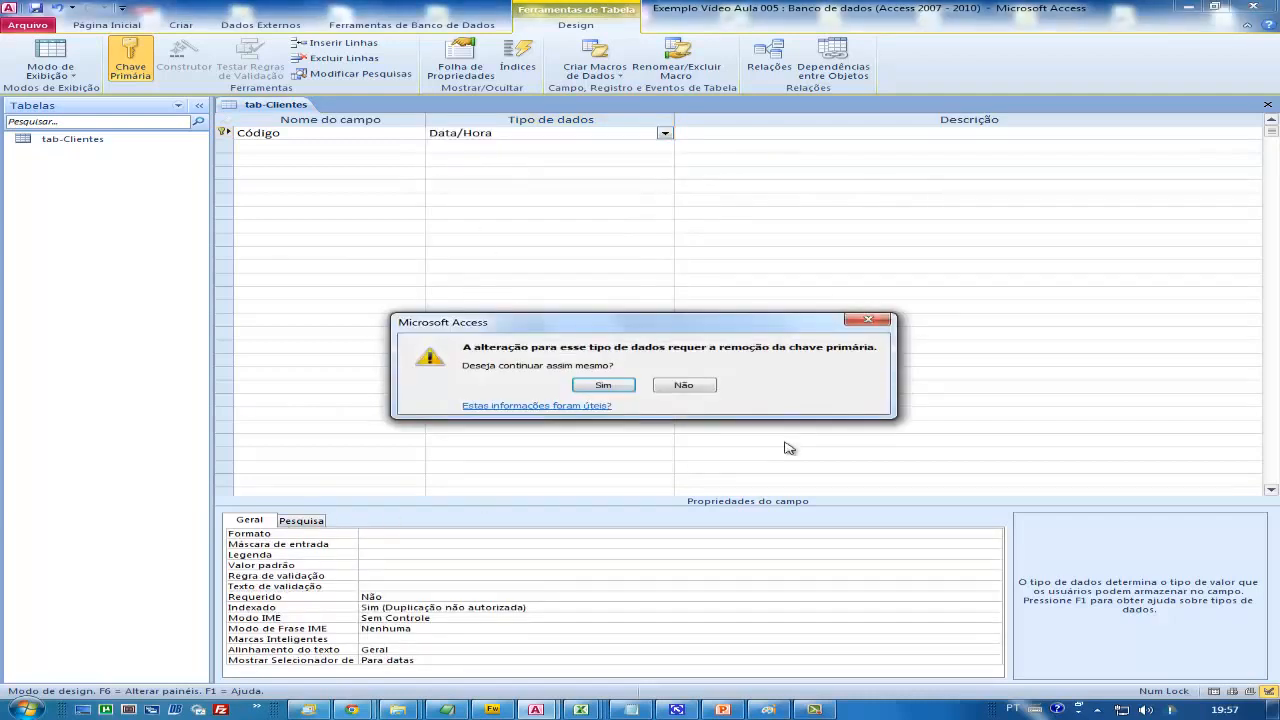
pyautogui.click(684, 385)
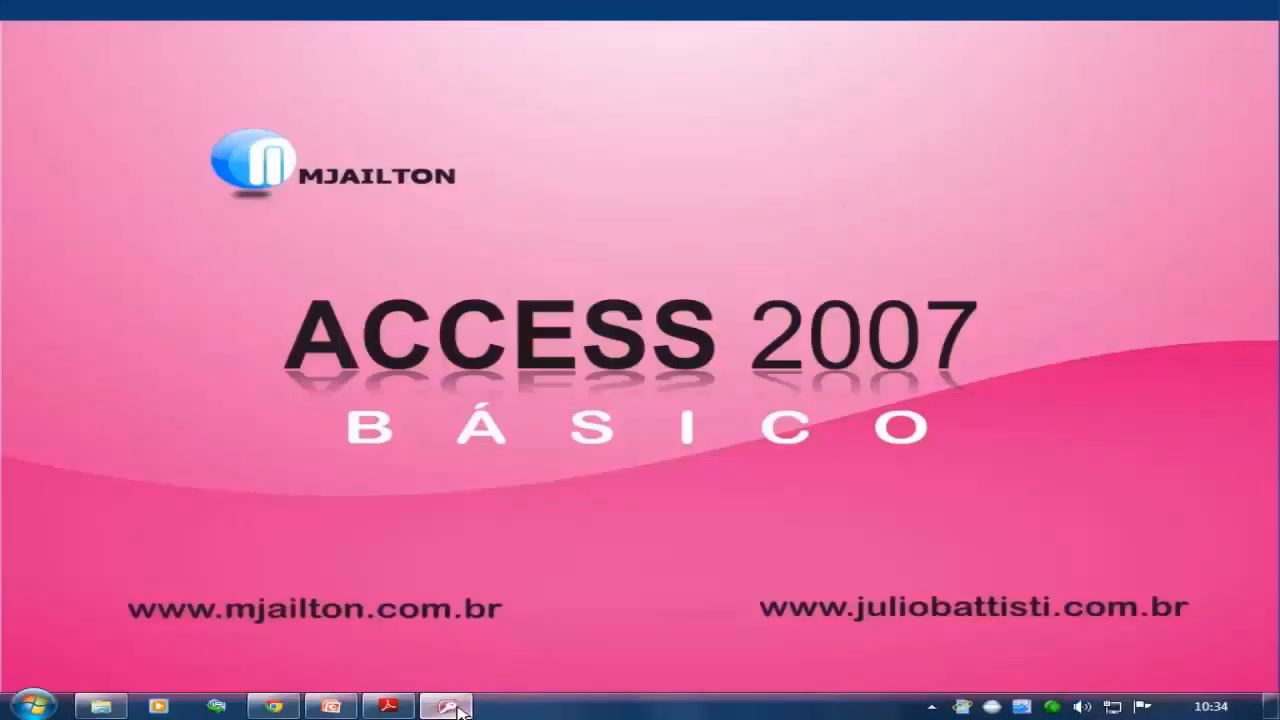
# Switch to the teste database in Access 2007 and open Tabela1 in Design view, accepting the proposed table name
pyautogui.click(450, 707)
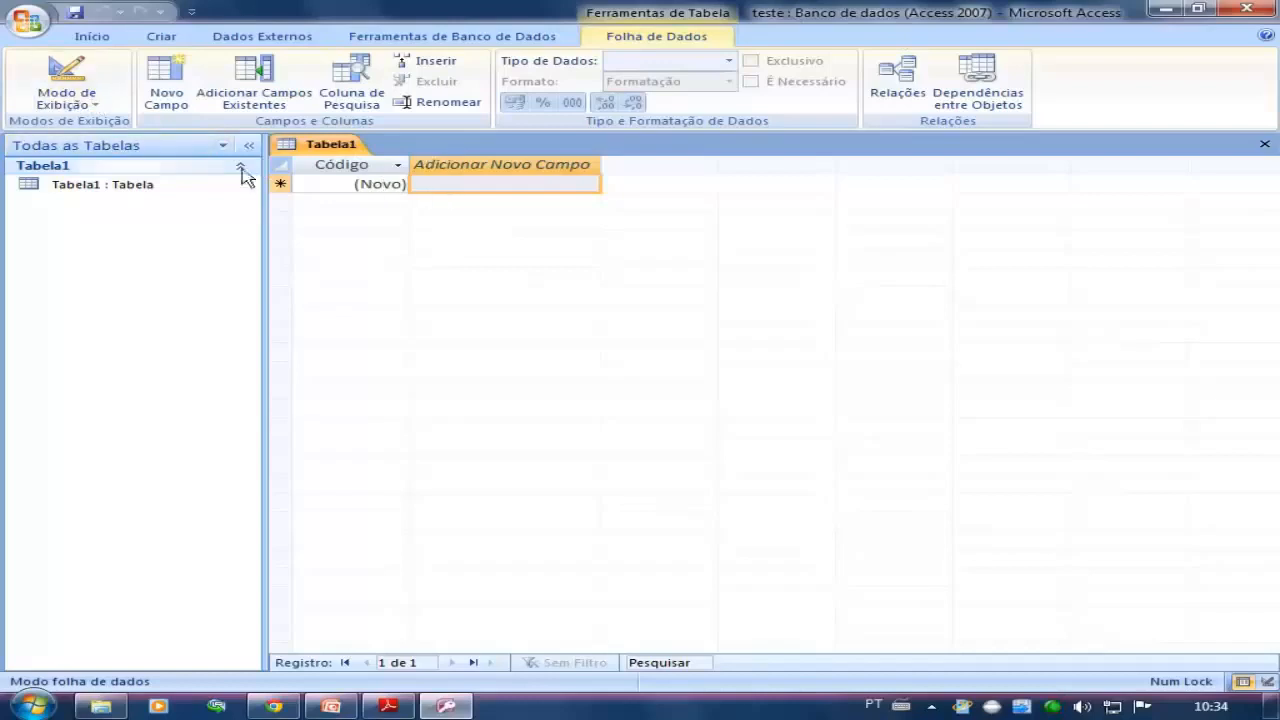
pyautogui.click(95, 106)
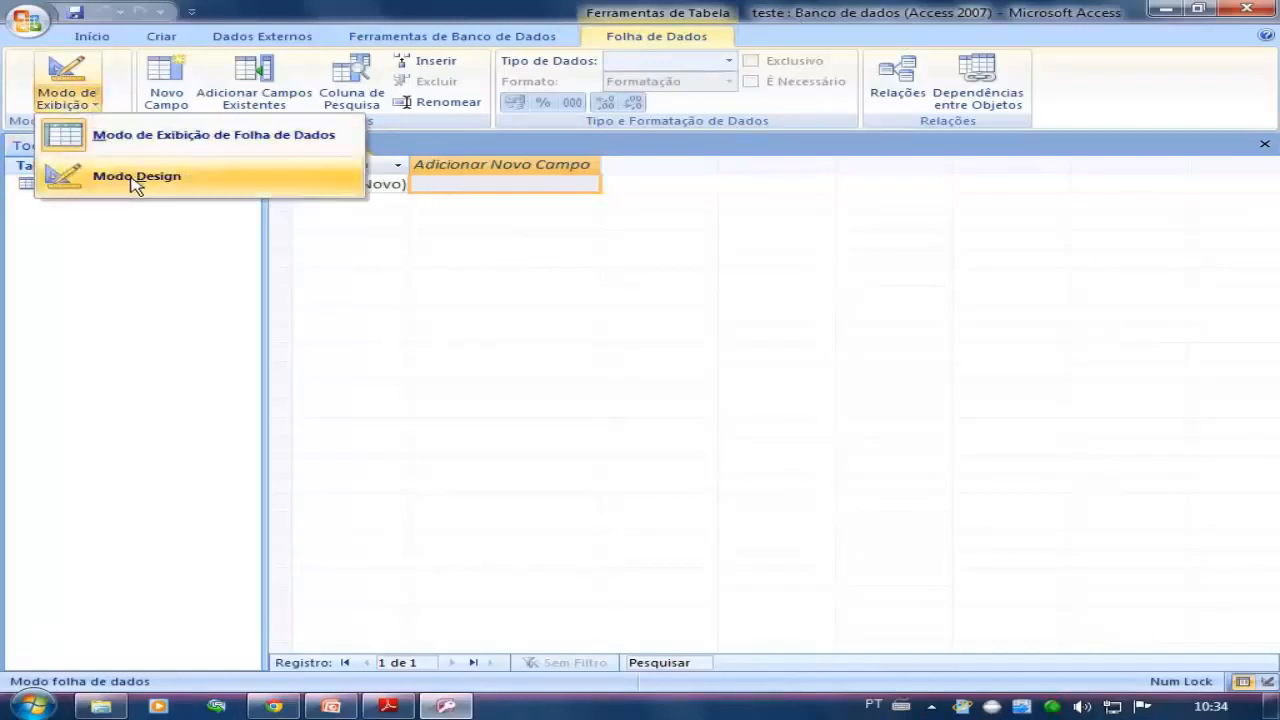
pyautogui.click(131, 178)
pyautogui.click(617, 280)
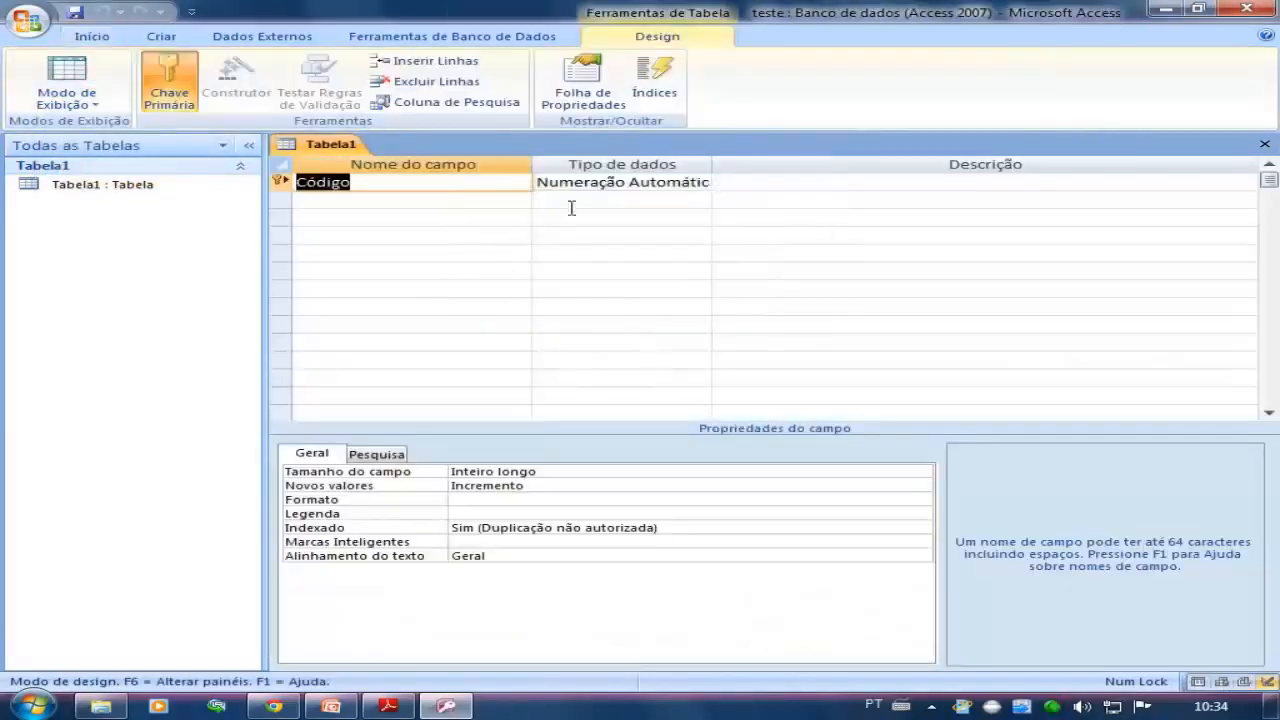
# Set the data type of Tabela1's Código field to Texto
pyautogui.click(601, 185)
pyautogui.click(701, 184)
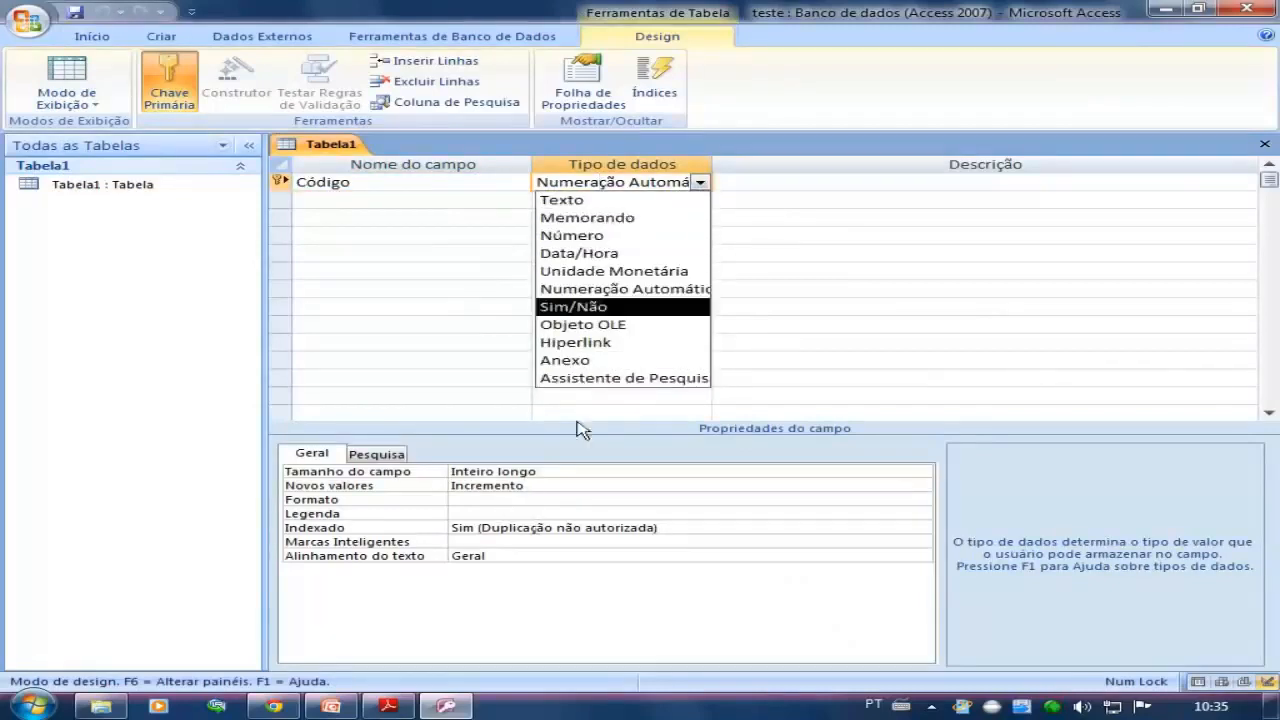
pyautogui.click(592, 200)
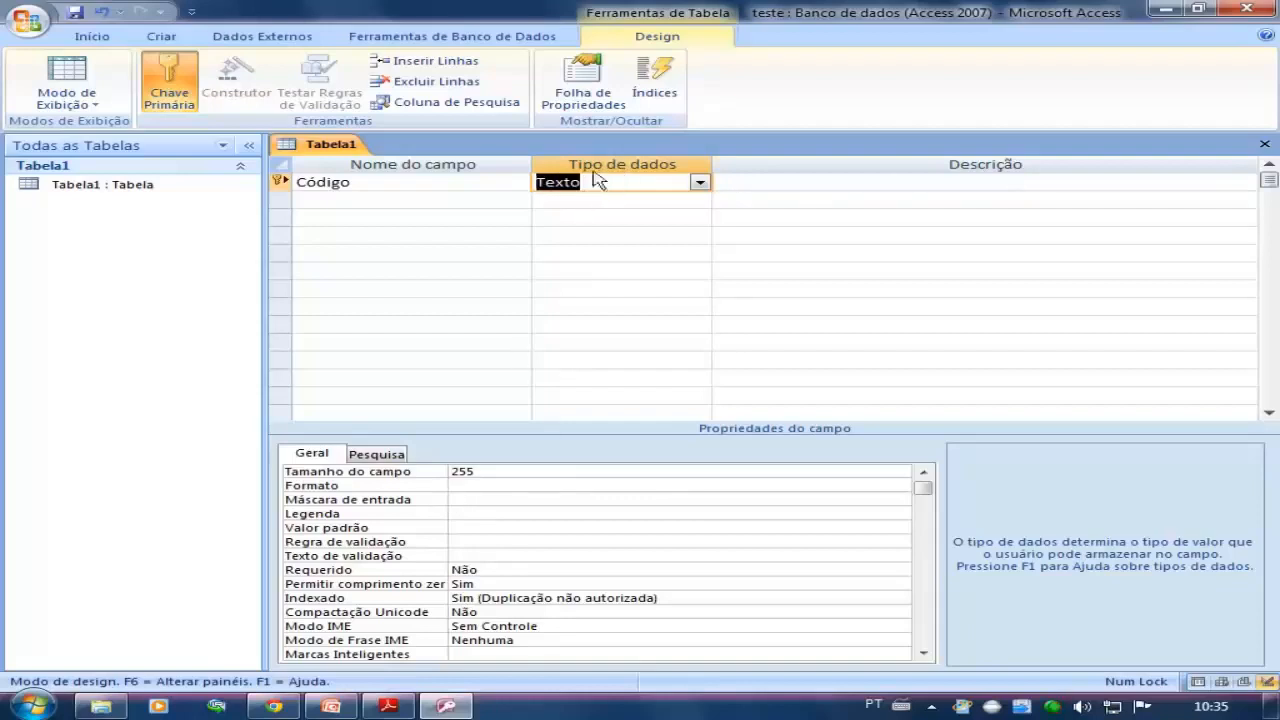
# Return to the Tipo de Dados presentation slide and reveal its first entry
pyautogui.click(1165, 9)
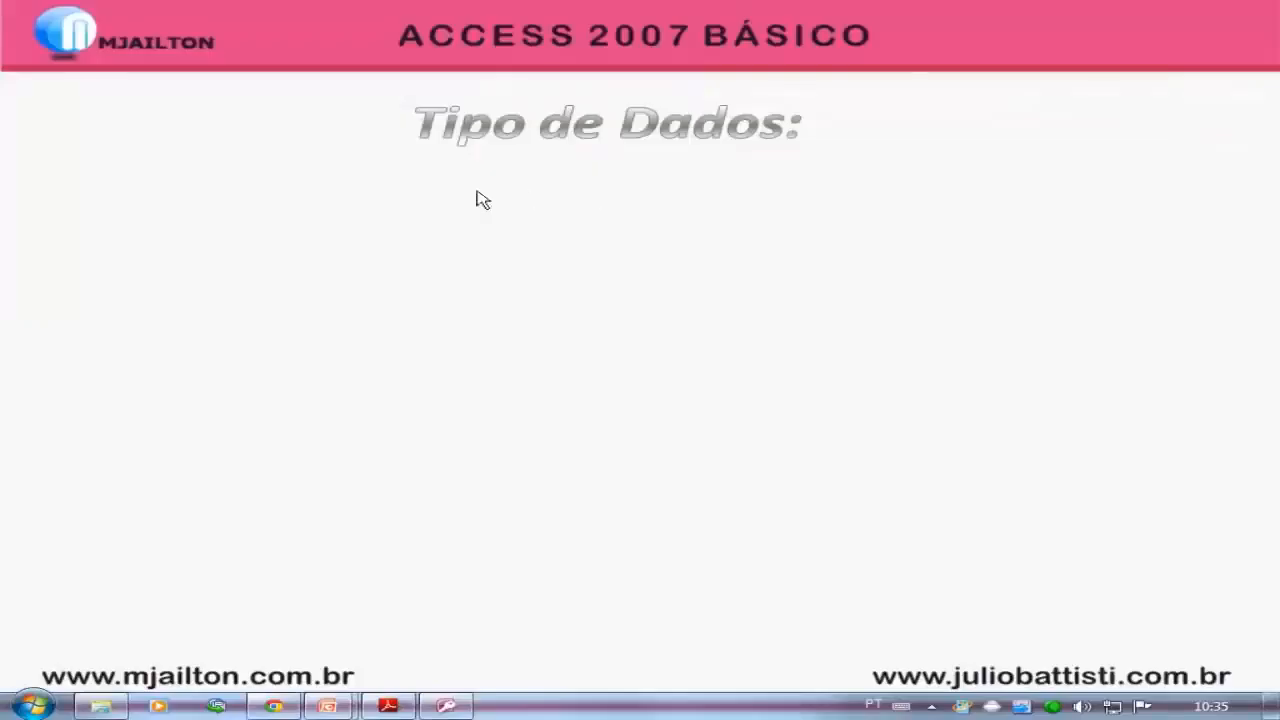
pyautogui.click(322, 242)
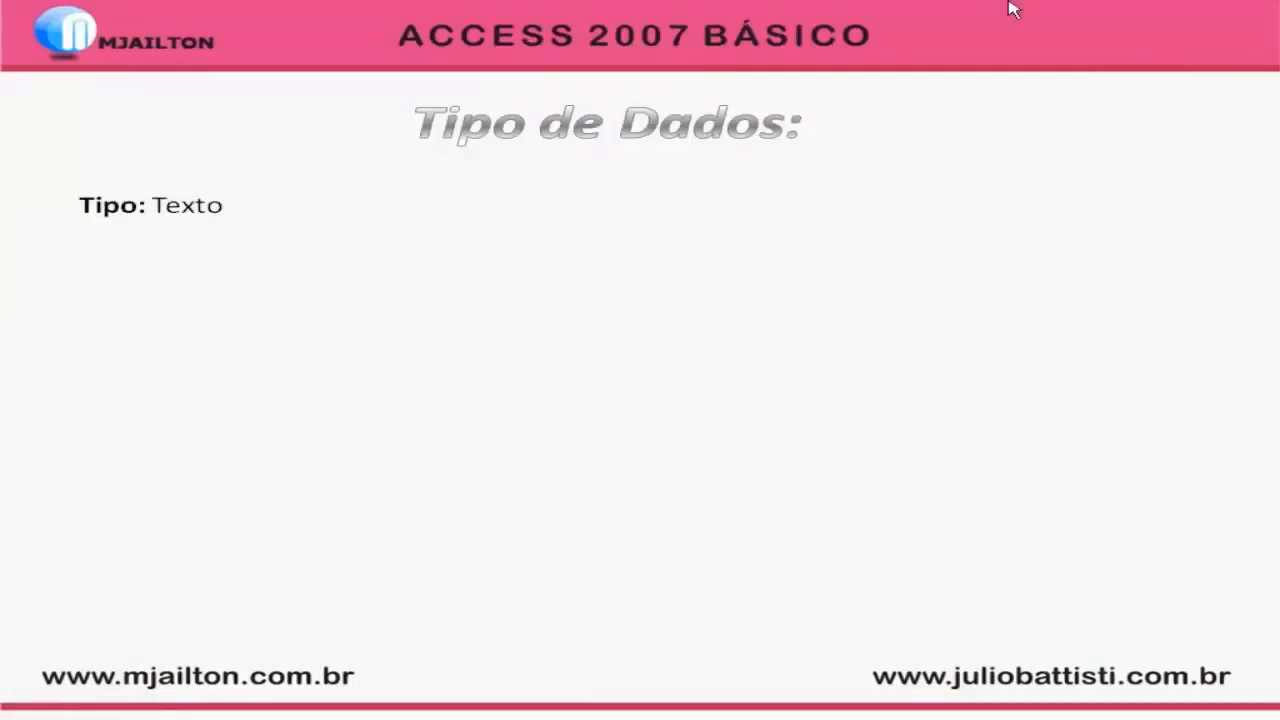
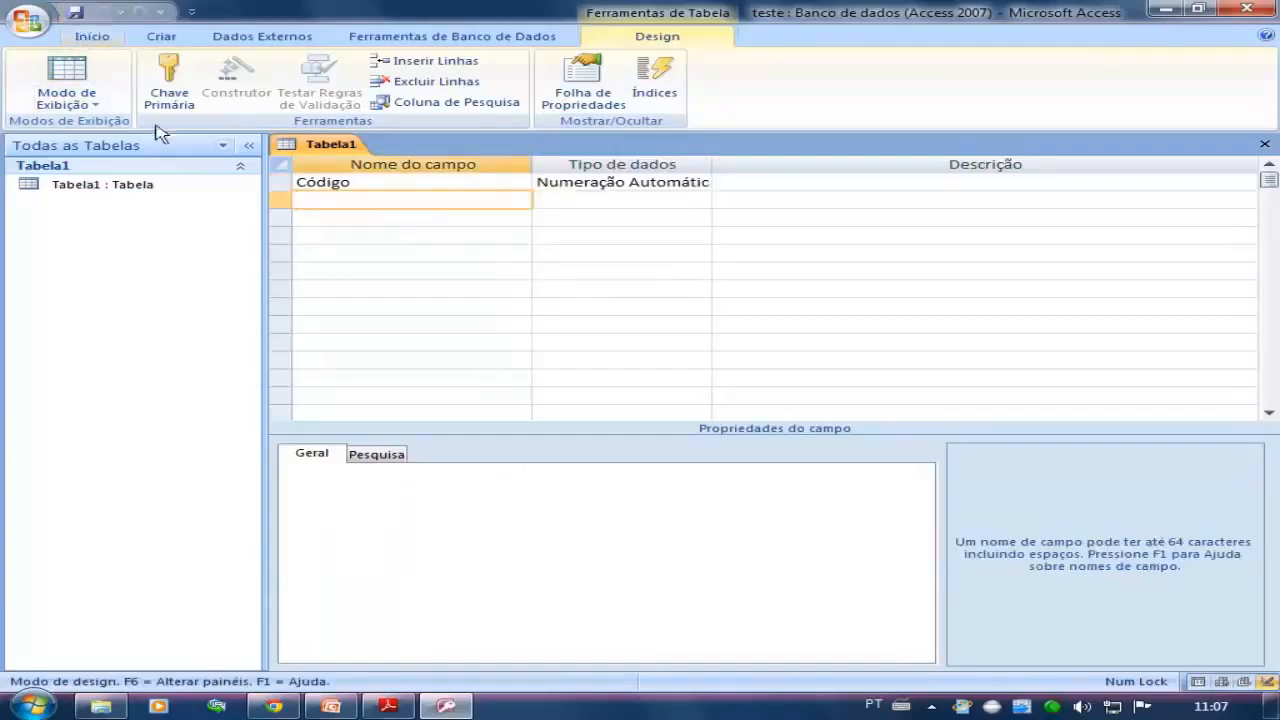
# Add a field named descricao with the data type Texto below Código in Tabela1's Design view and save the table
pyautogui.doubleClick(131, 188)
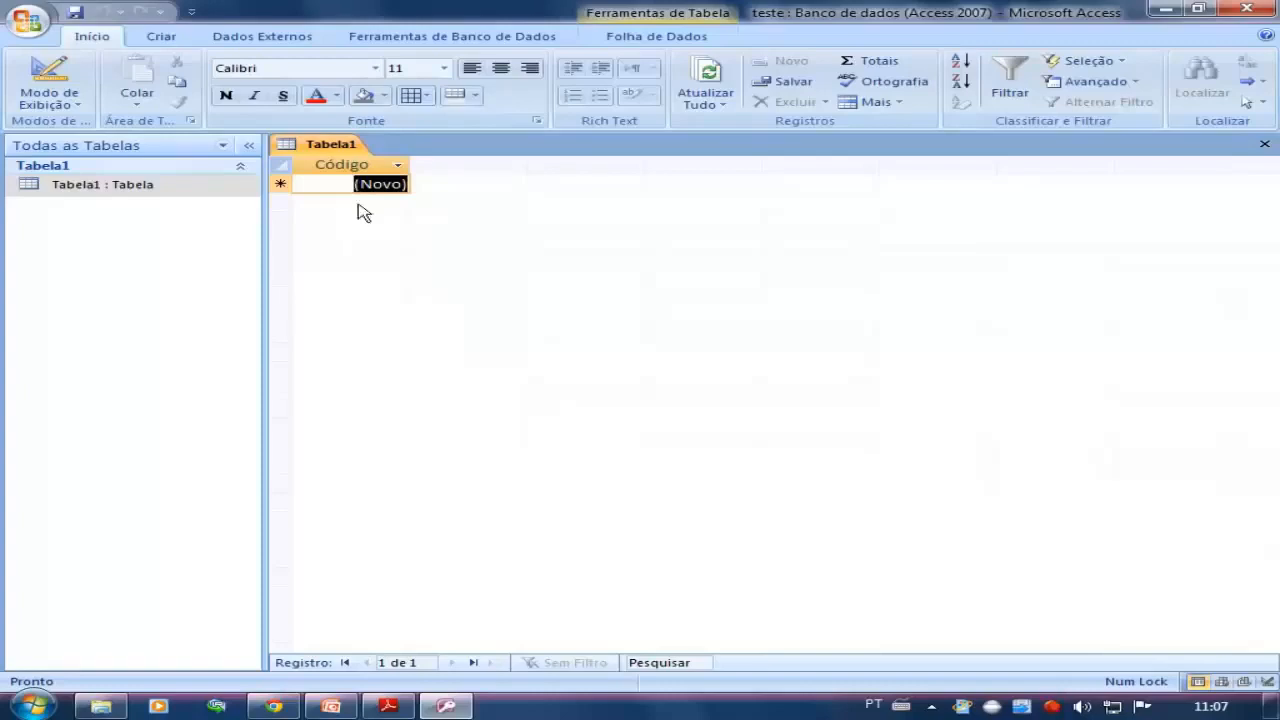
pyautogui.click(47, 75)
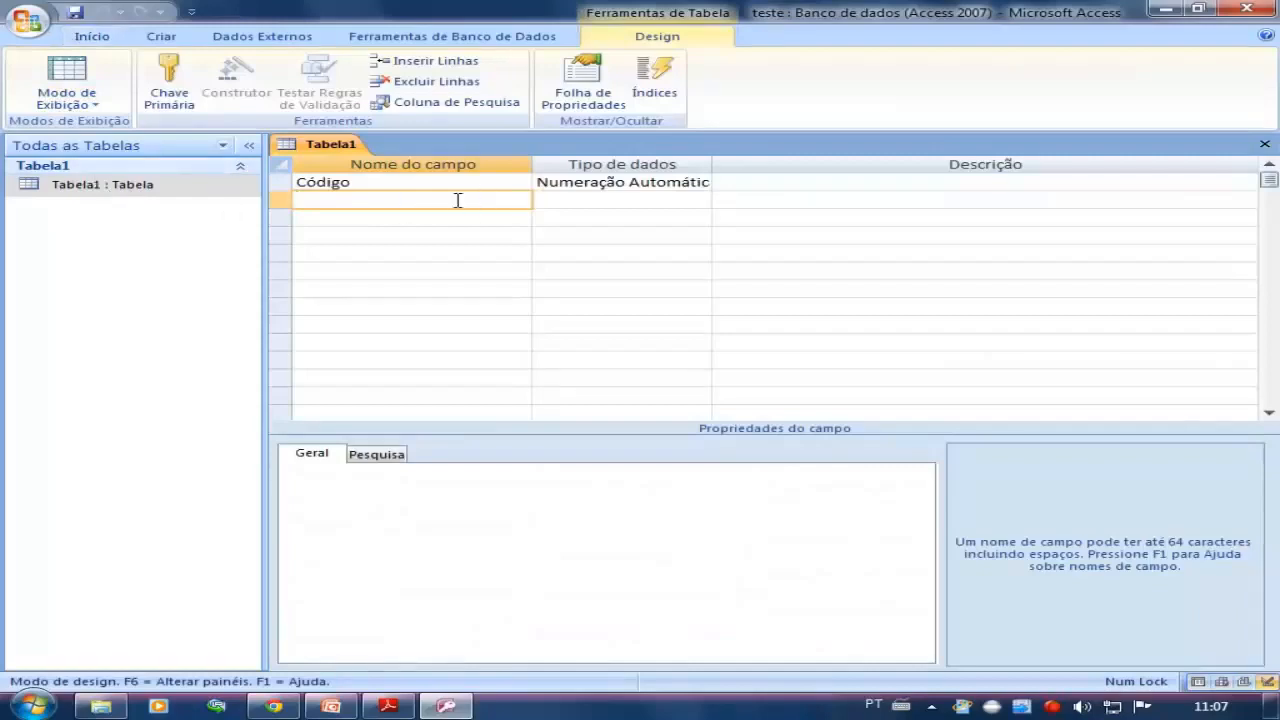
pyautogui.write('descricao')
pyautogui.click(557, 199)
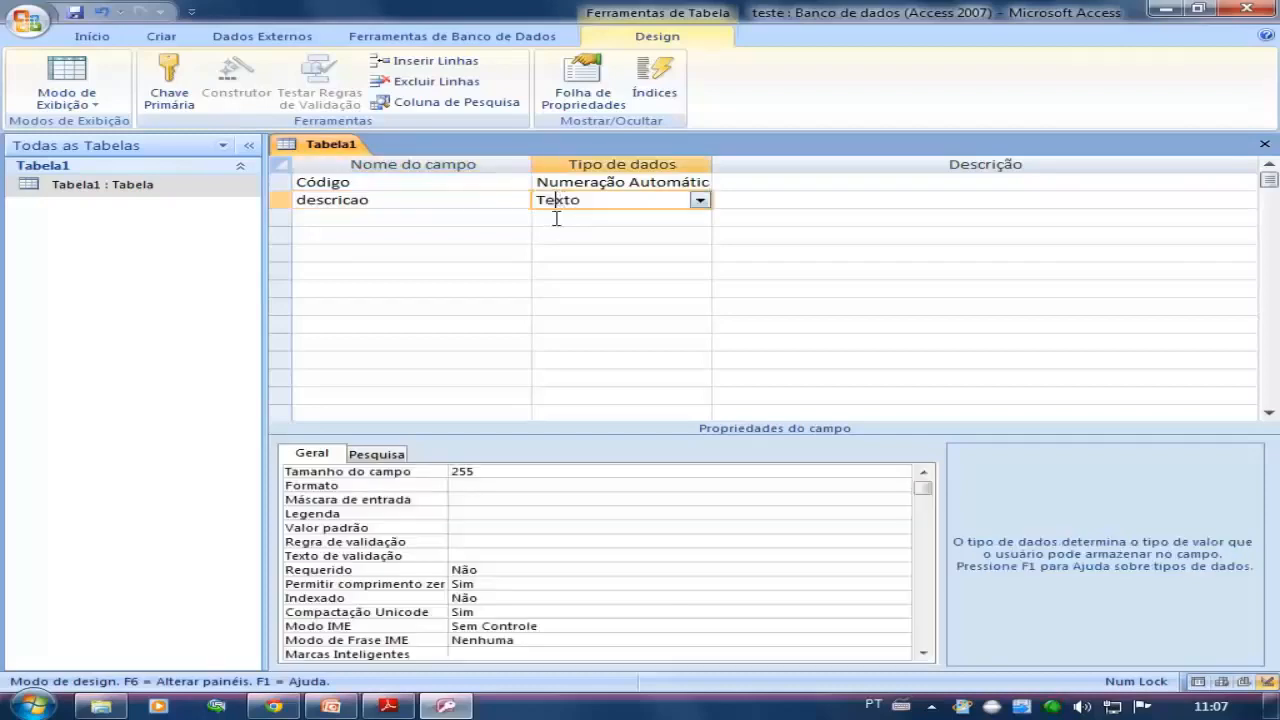
pyautogui.click(497, 217)
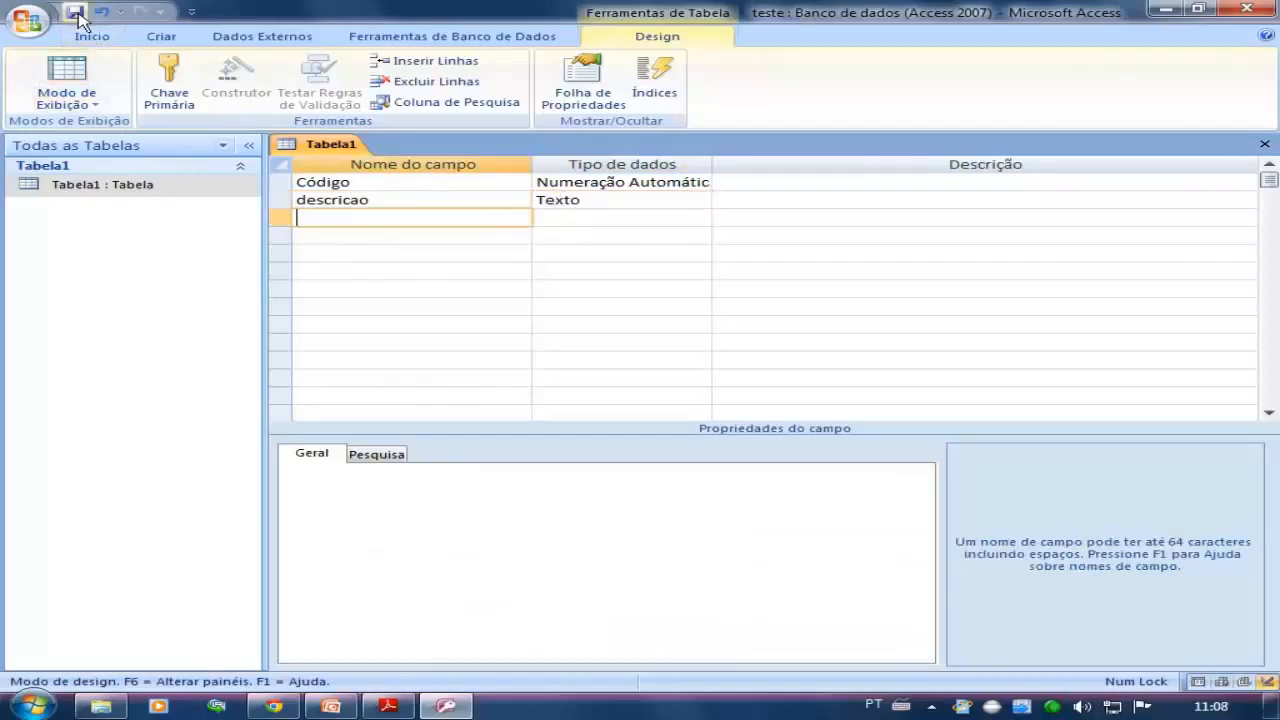
# Open Tabela1 in Datasheet view and enter valor 1 as the descricao of the first record
pyautogui.doubleClick(63, 185)
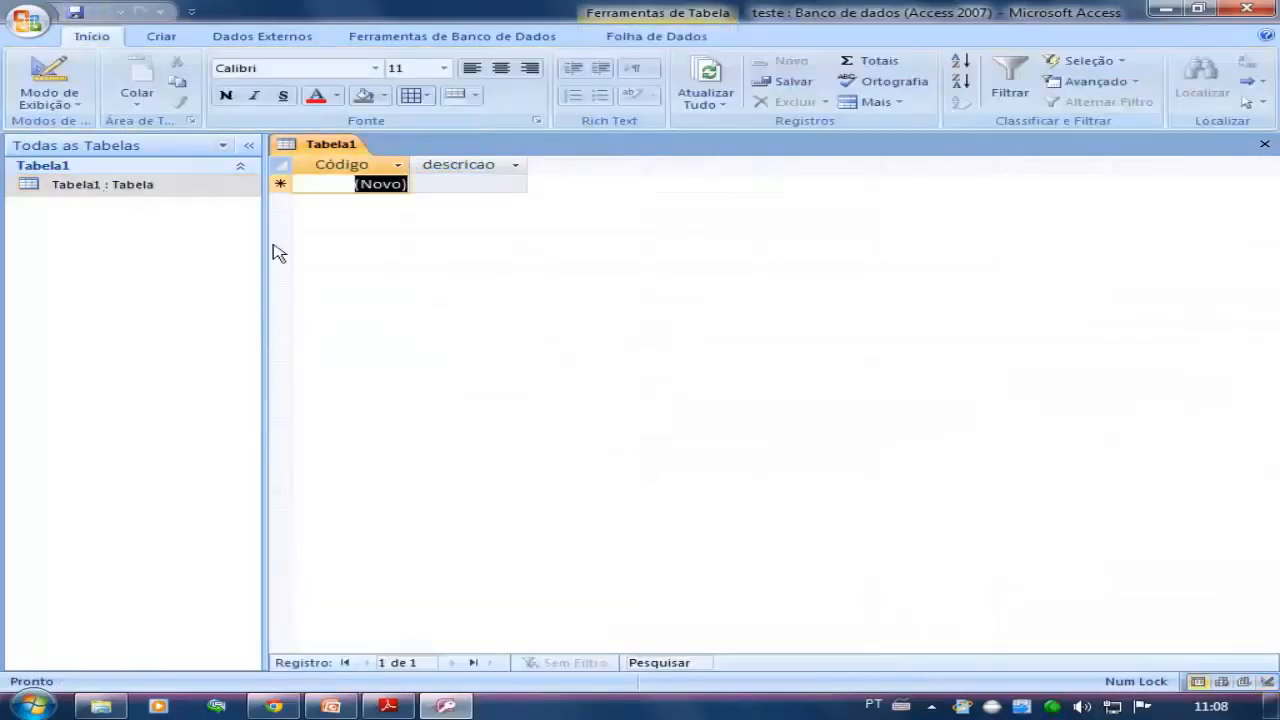
pyautogui.click(477, 185)
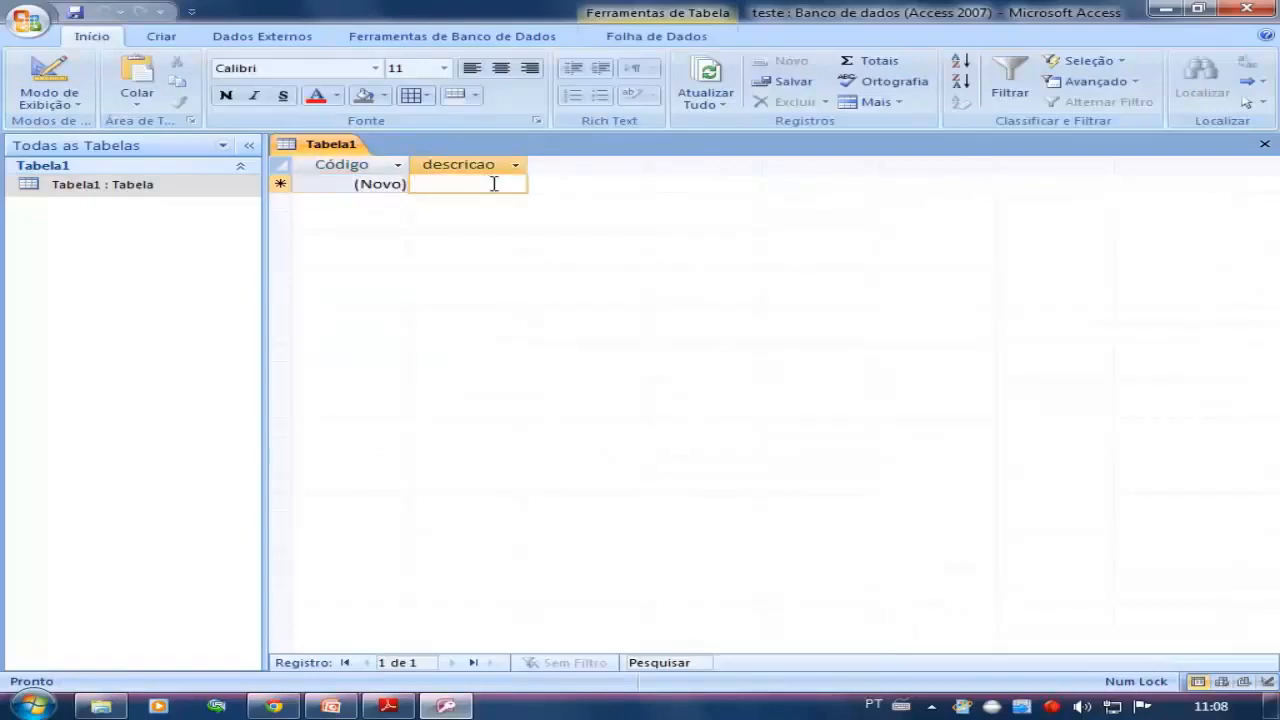
pyautogui.write('teste')
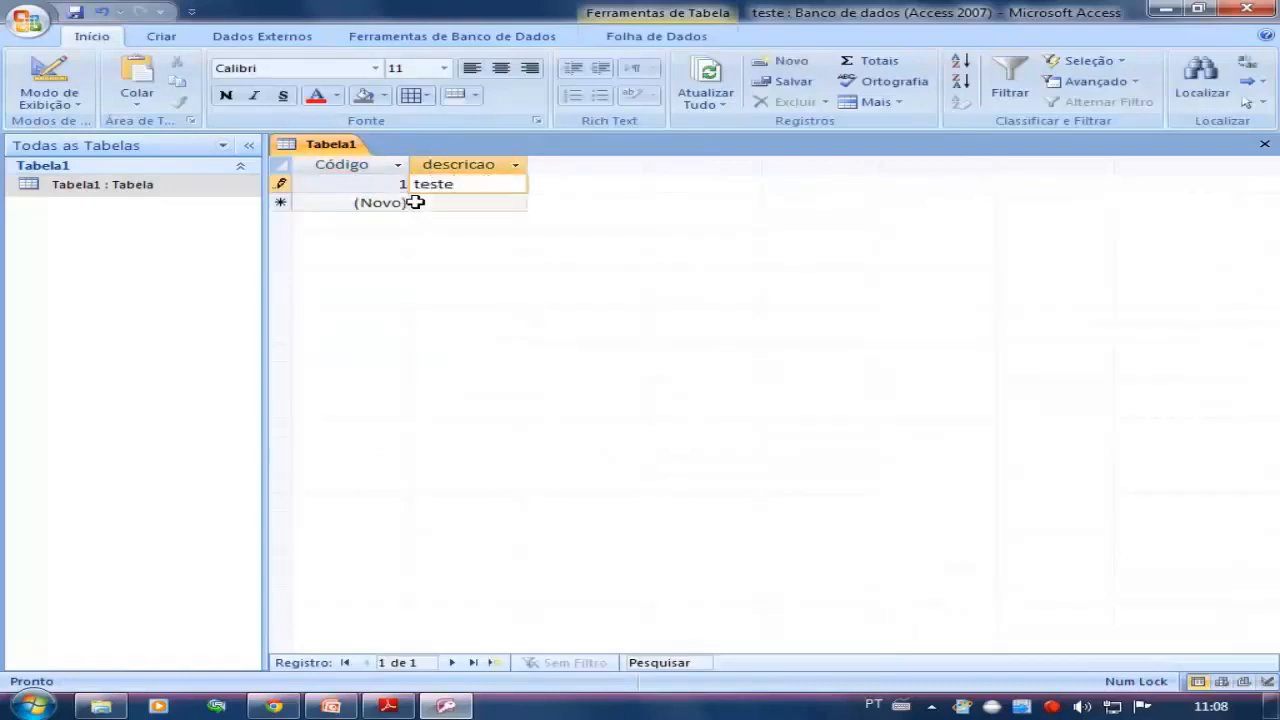
pyautogui.press('BackSpace')
pyautogui.press('BackSpace')
pyautogui.press('BackSpace')
pyautogui.press('BackSpace')
pyautogui.write('valor')
pyautogui.click(403, 203)
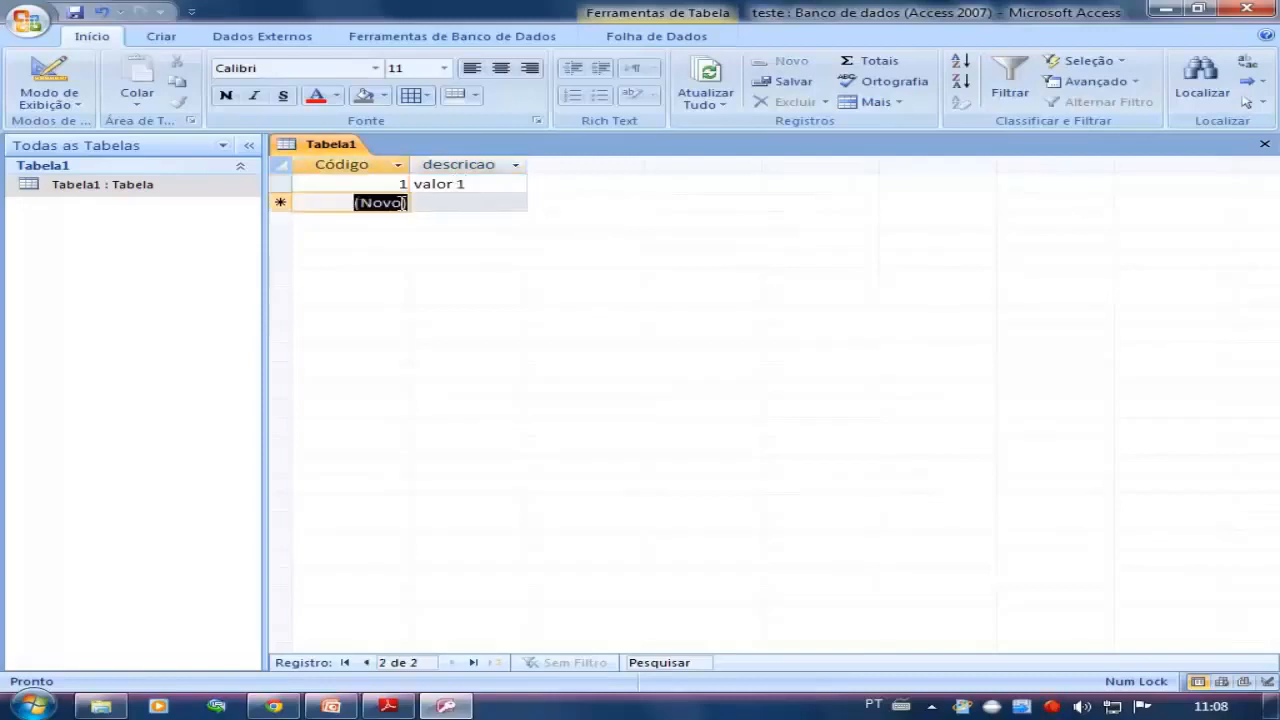
# Add two more records to Tabela1 with the descricao values valor 2 and valor 3
pyautogui.press('Tab')
pyautogui.write('val')
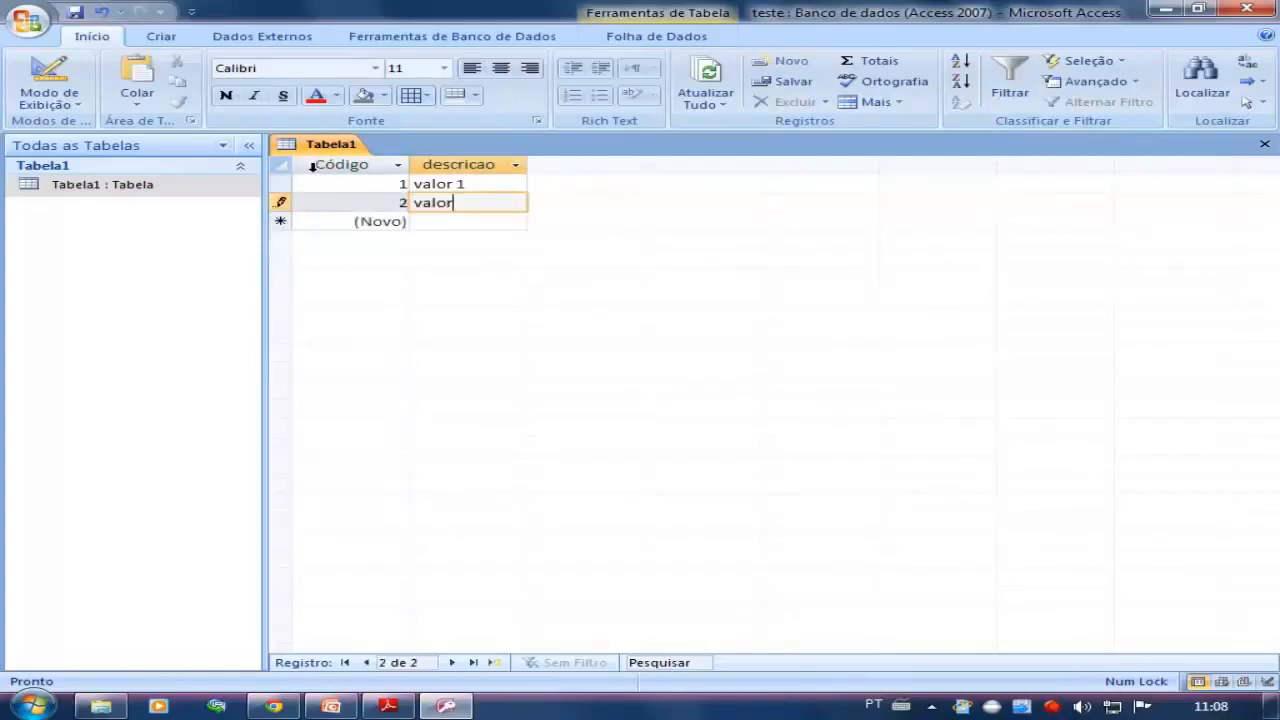
pyautogui.press('Tab')
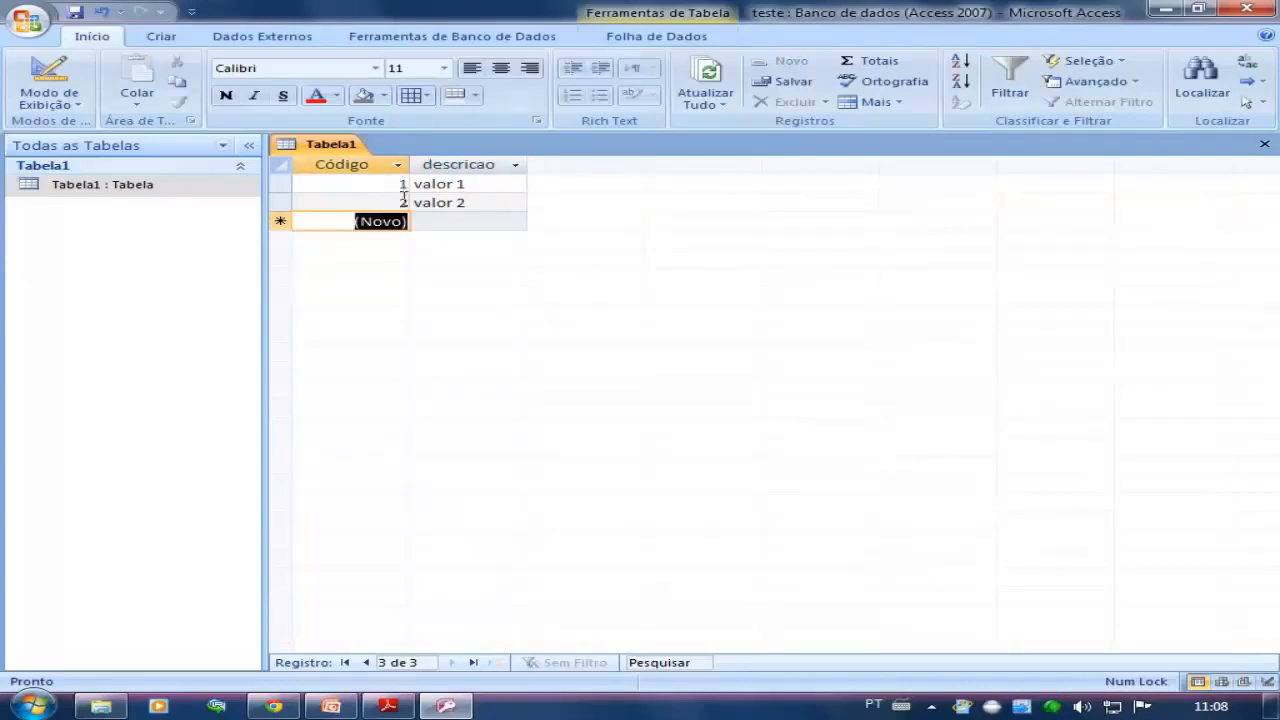
pyautogui.click(431, 223)
pyautogui.write('valor 3')
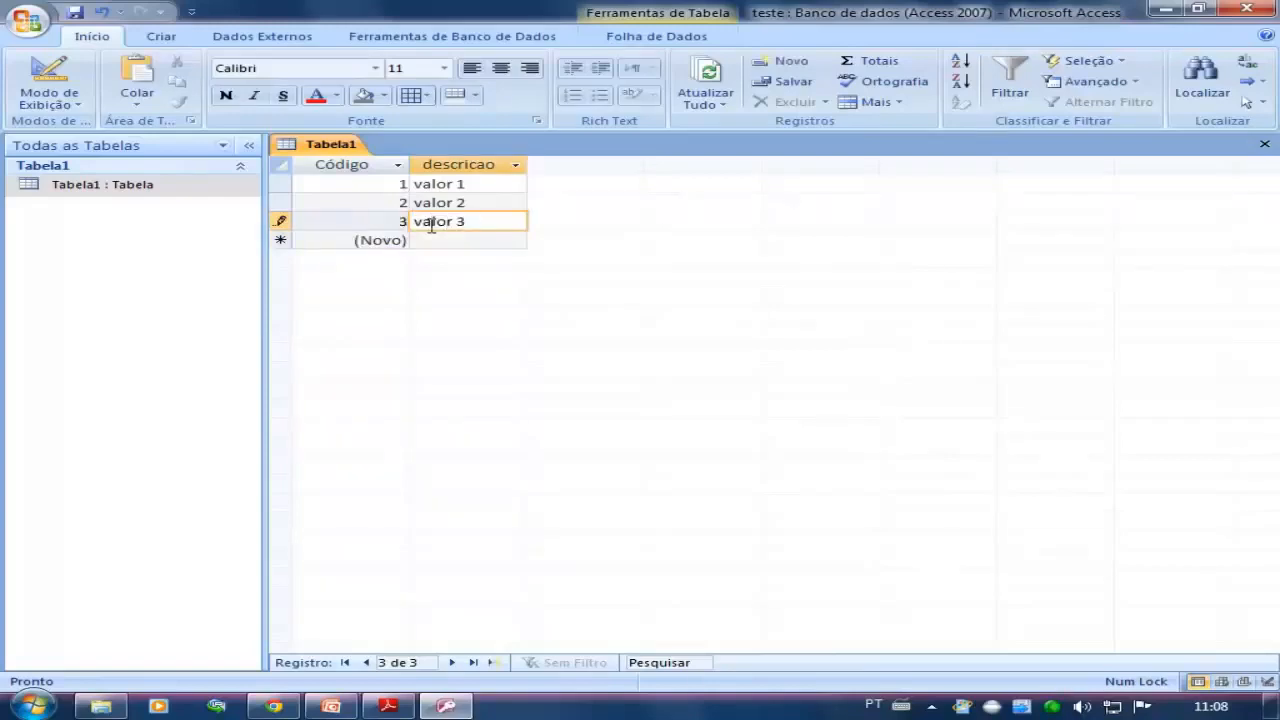
pyautogui.press('Down')
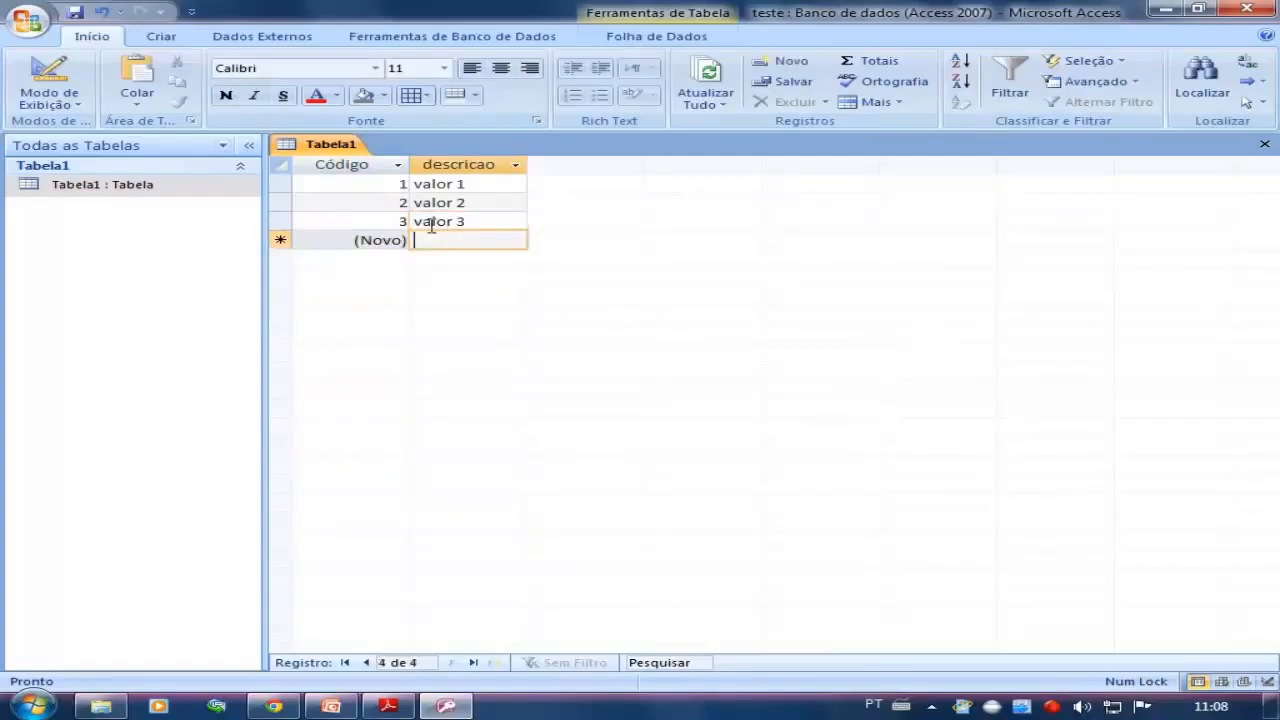
# Add three further records to Tabela1 with the descricao values valor 4, valor 5 and valor 6
pyautogui.write('valor 4')
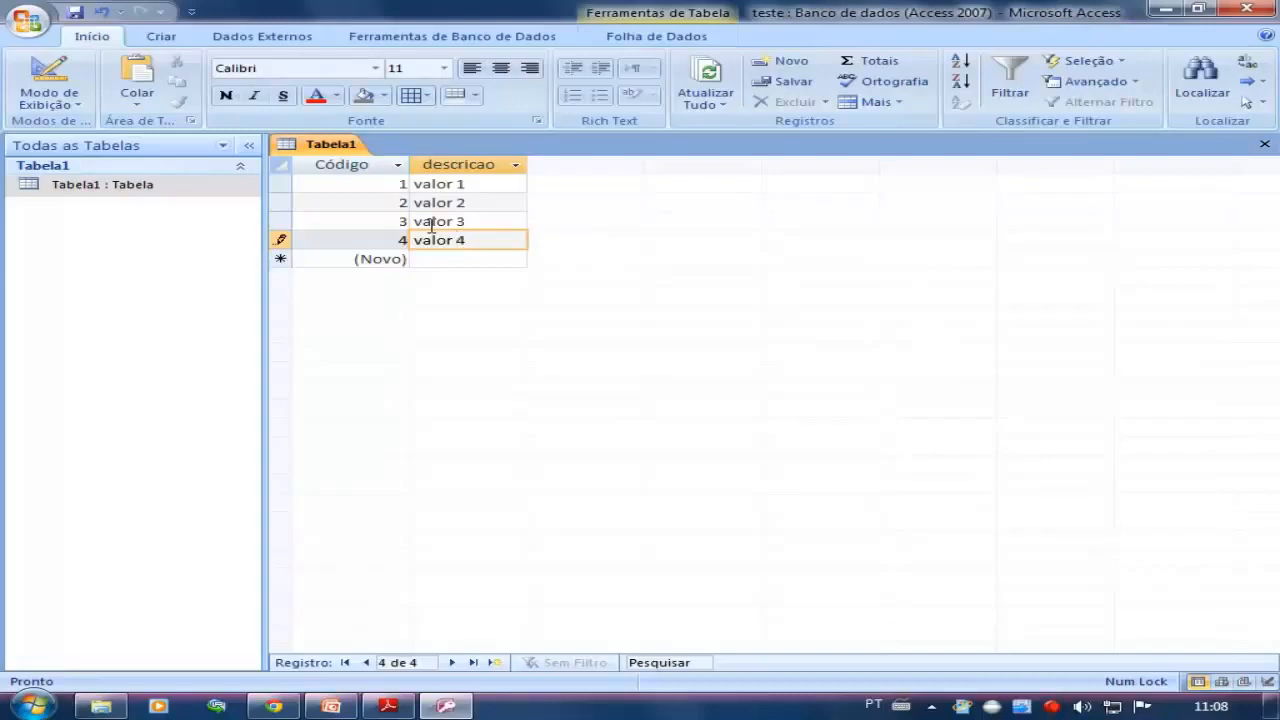
pyautogui.press('Down')
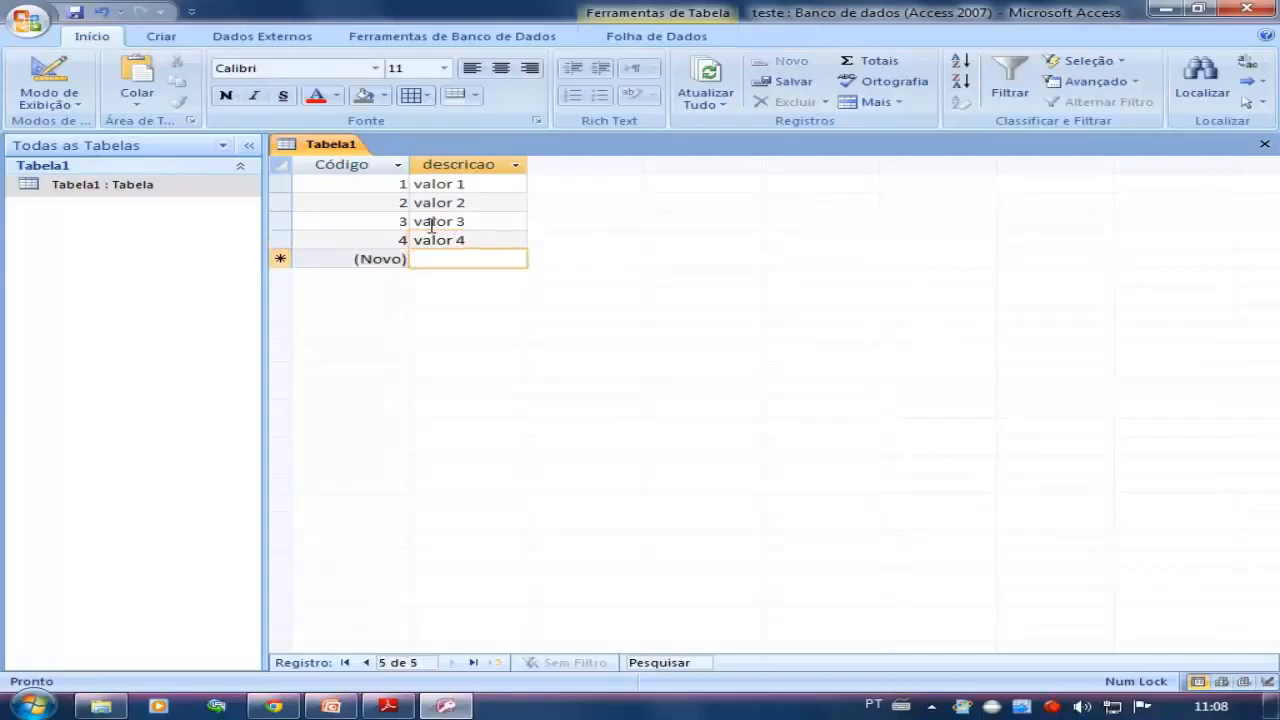
pyautogui.write('valor 5')
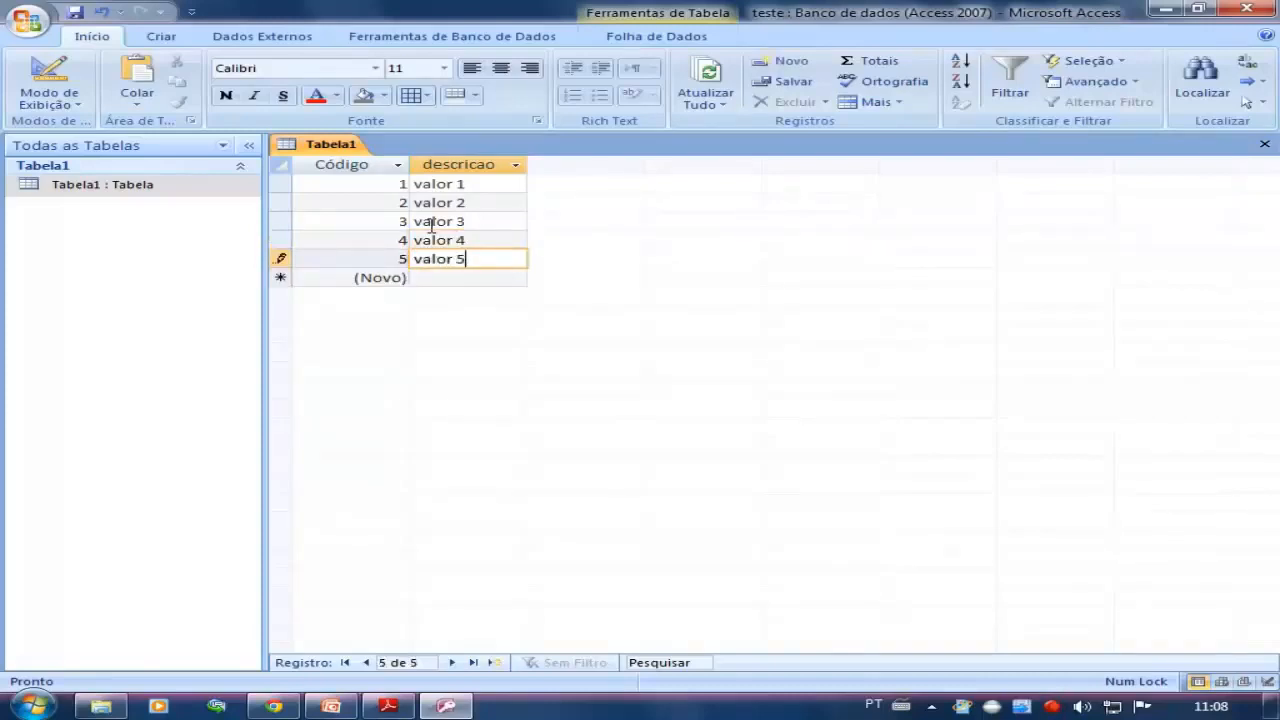
pyautogui.press('Down')
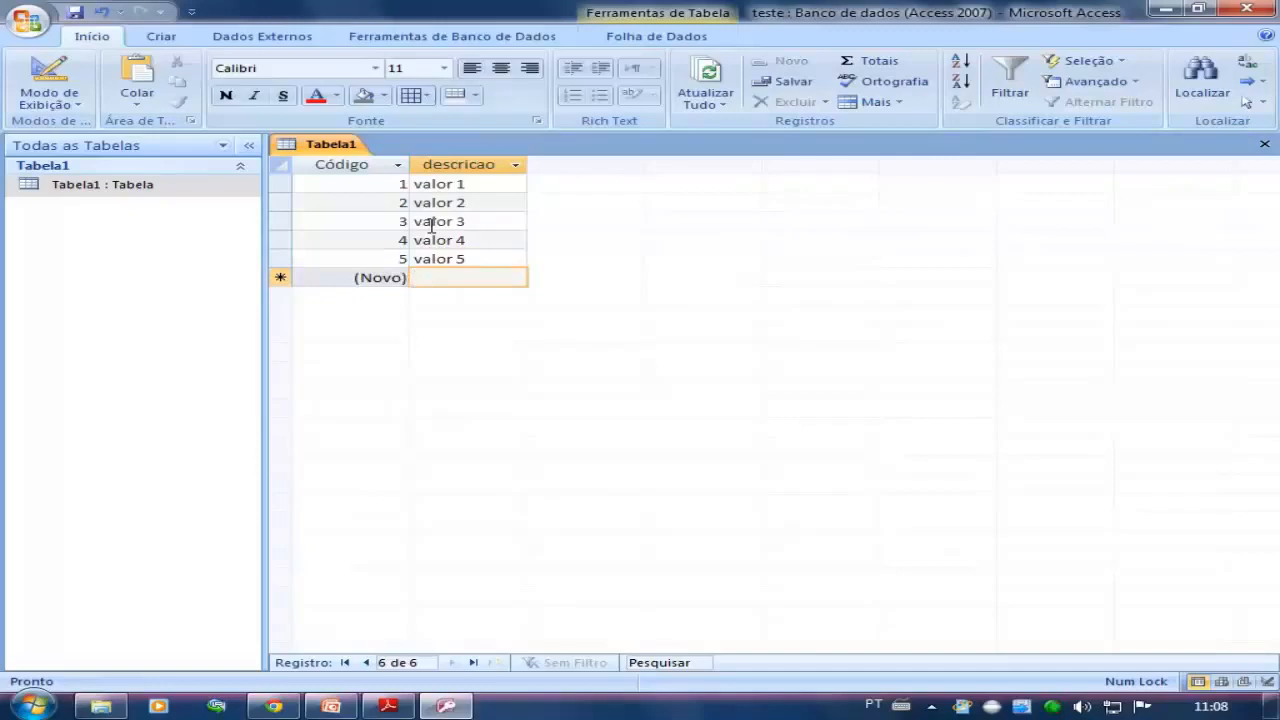
pyautogui.write('valor 6')
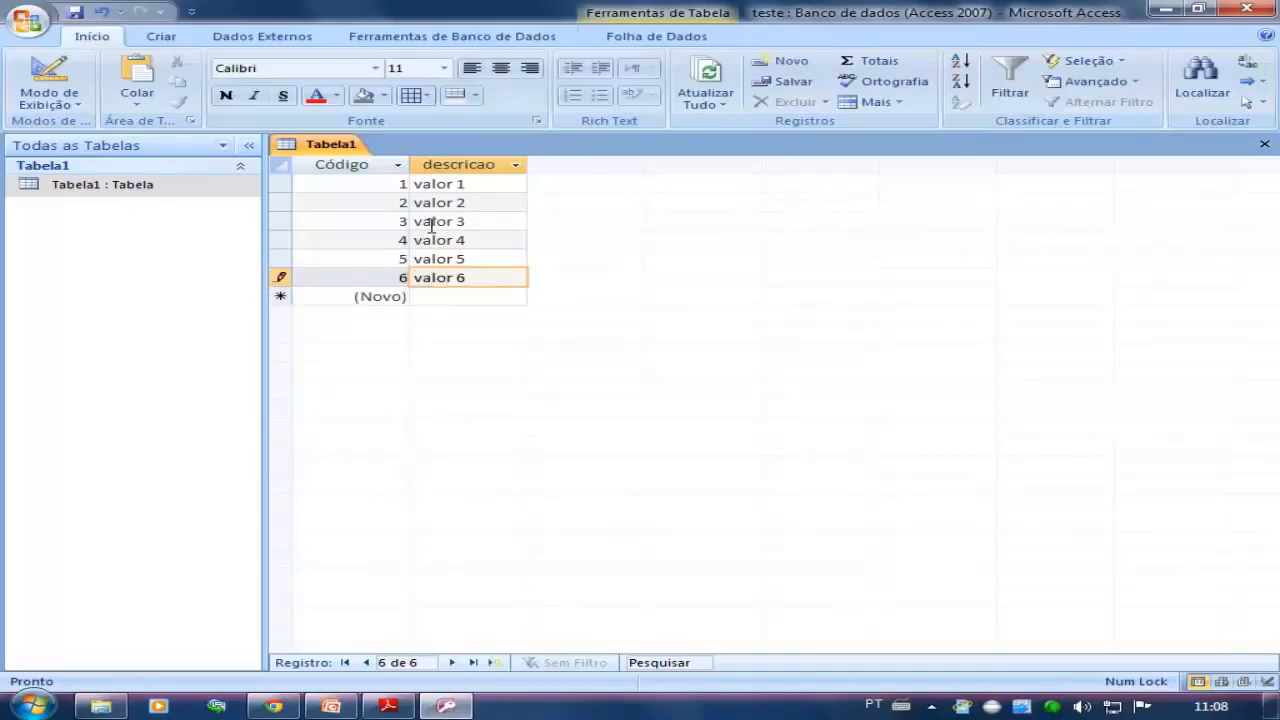
pyautogui.press('Down')
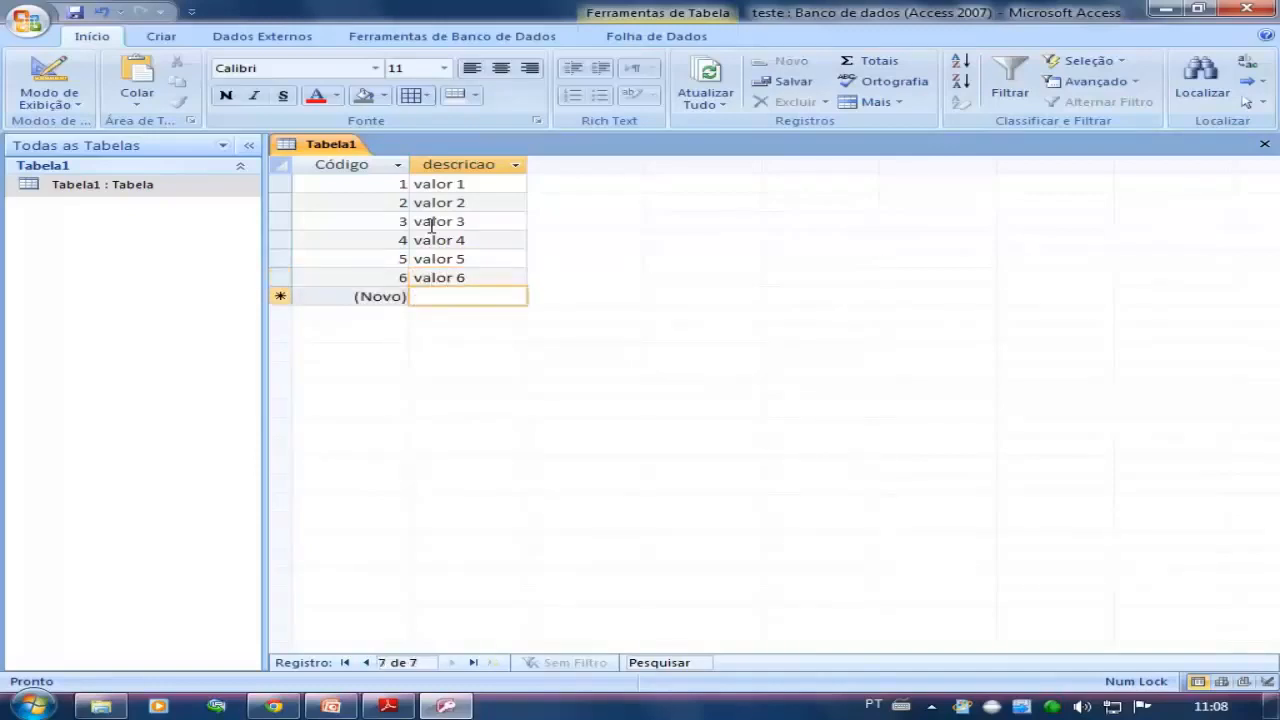
pyautogui.click(464, 277)
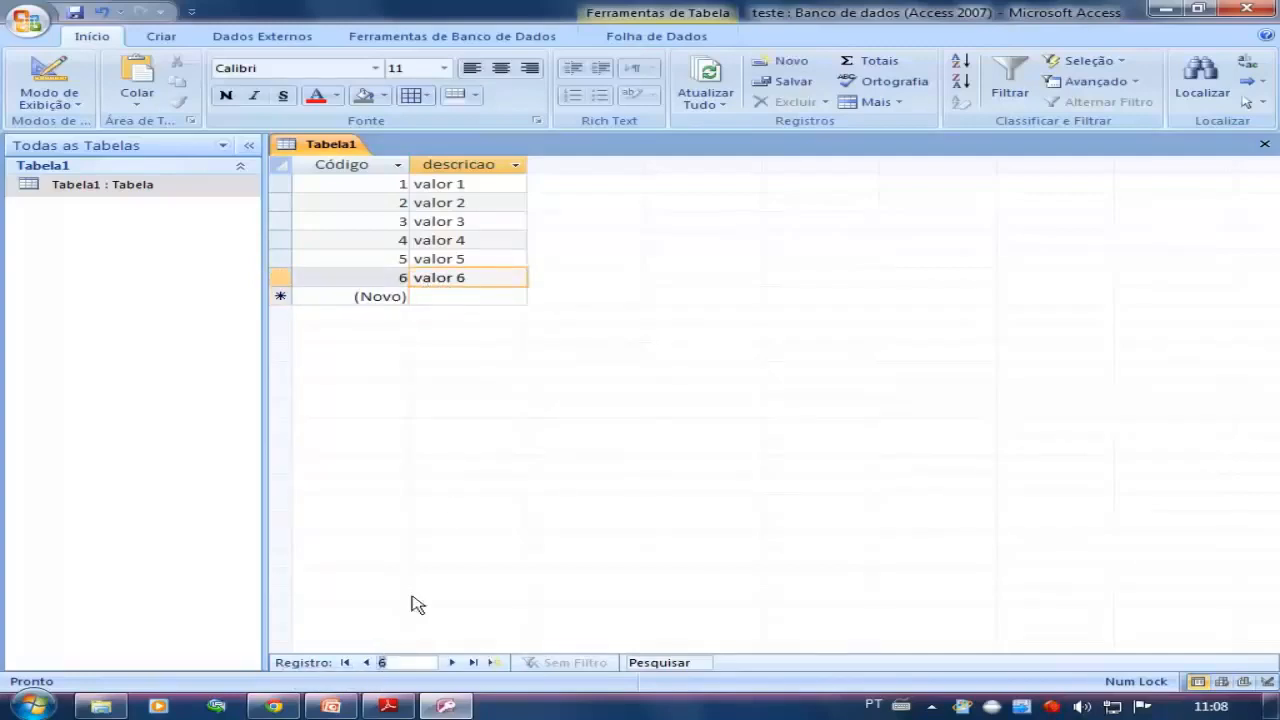
pyautogui.click(488, 203)
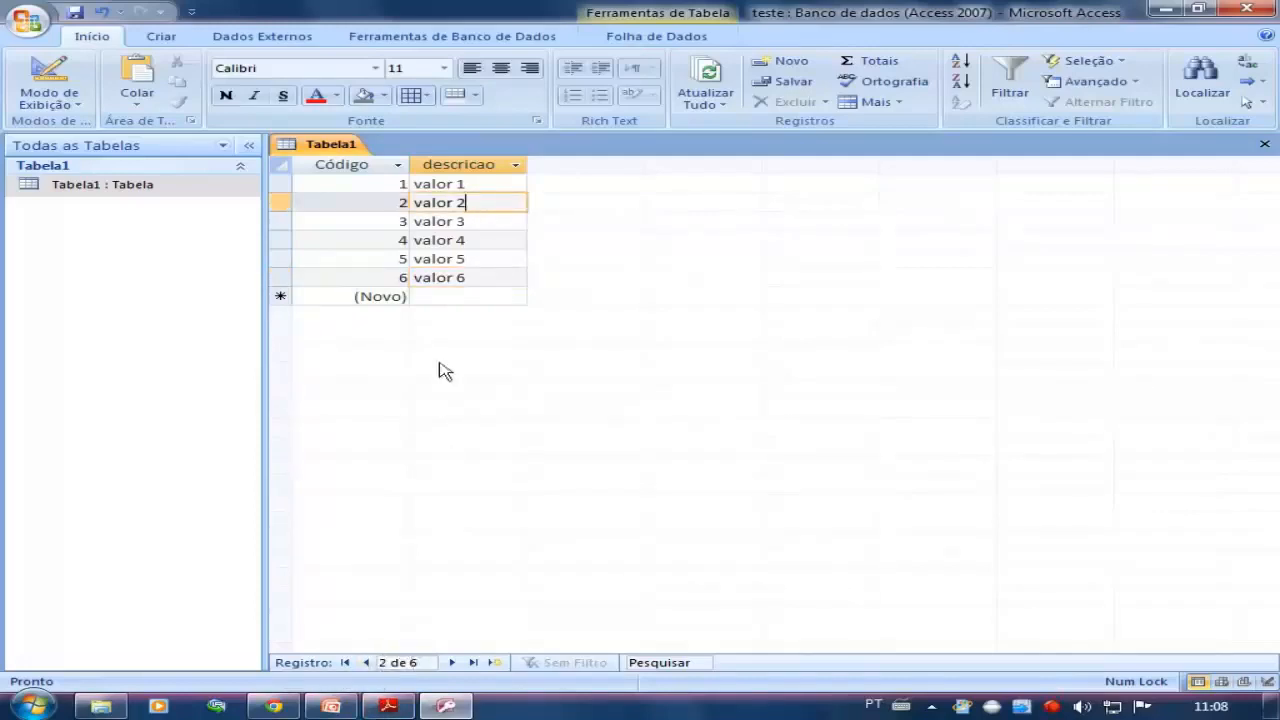
pyautogui.click(491, 259)
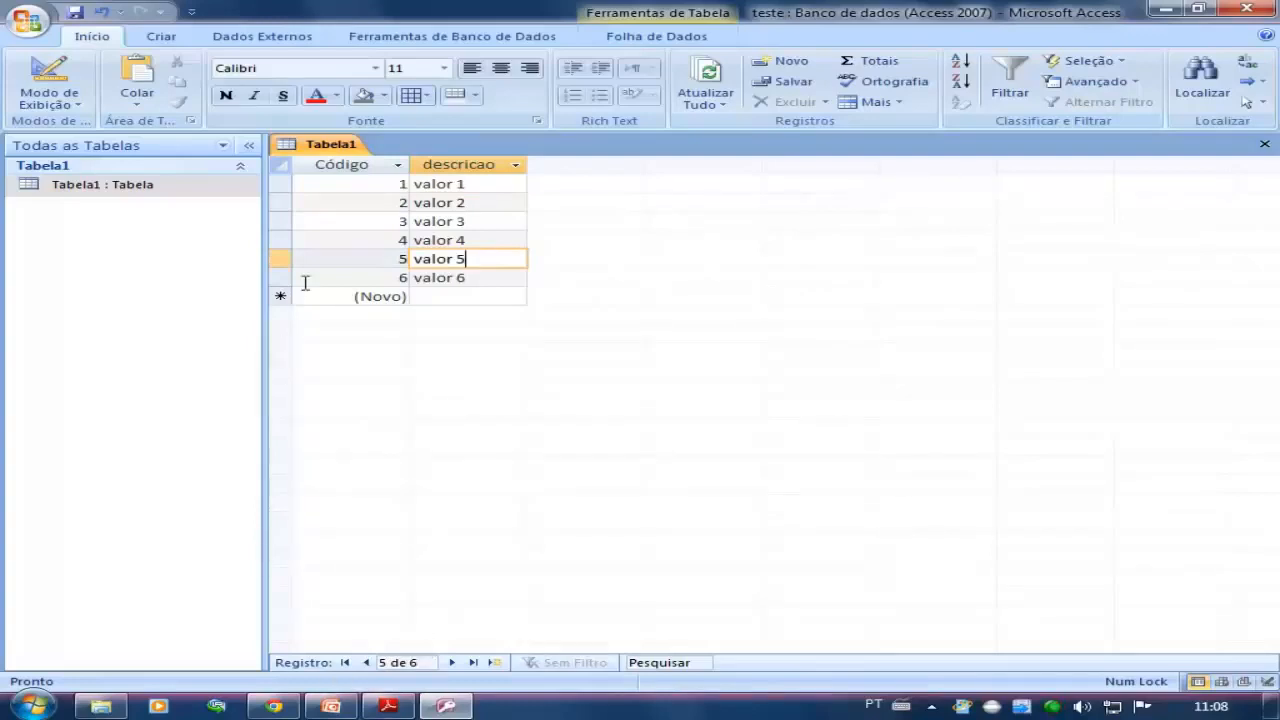
# Delete the valor 6 record with Código 6 from Tabela1 and confirm the deletion
pyautogui.click(283, 276)
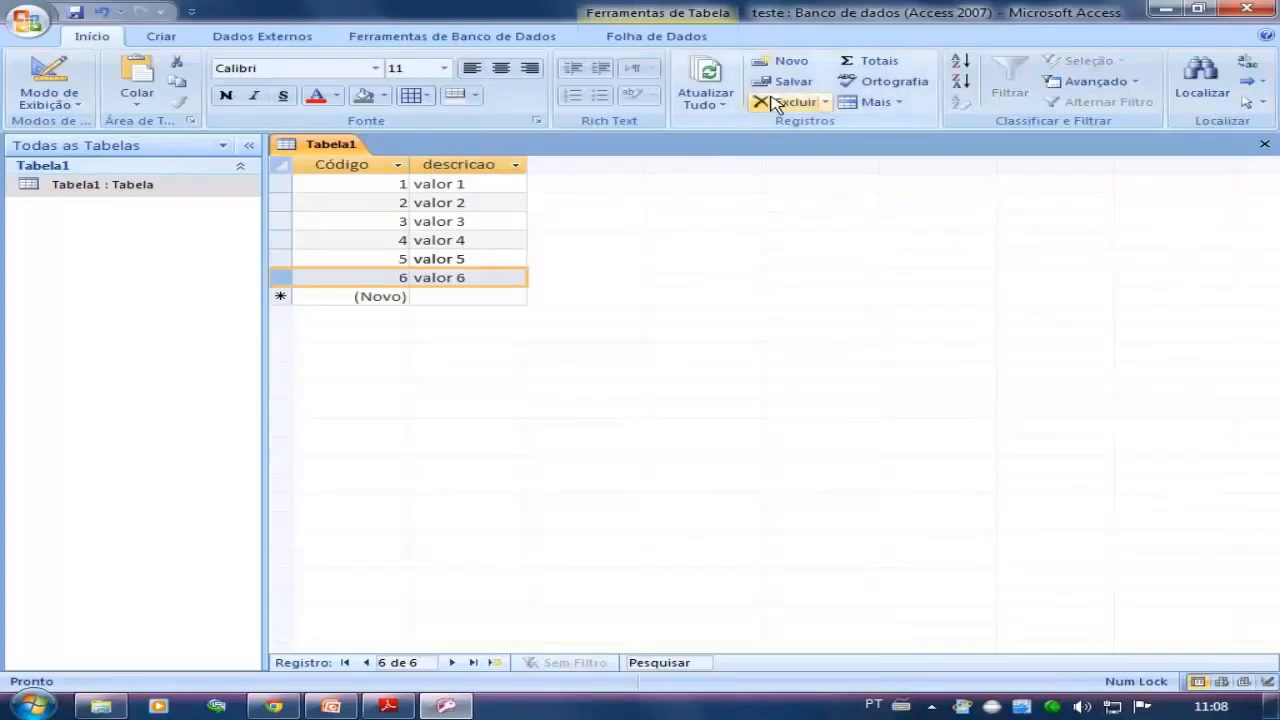
pyautogui.press('Delete')
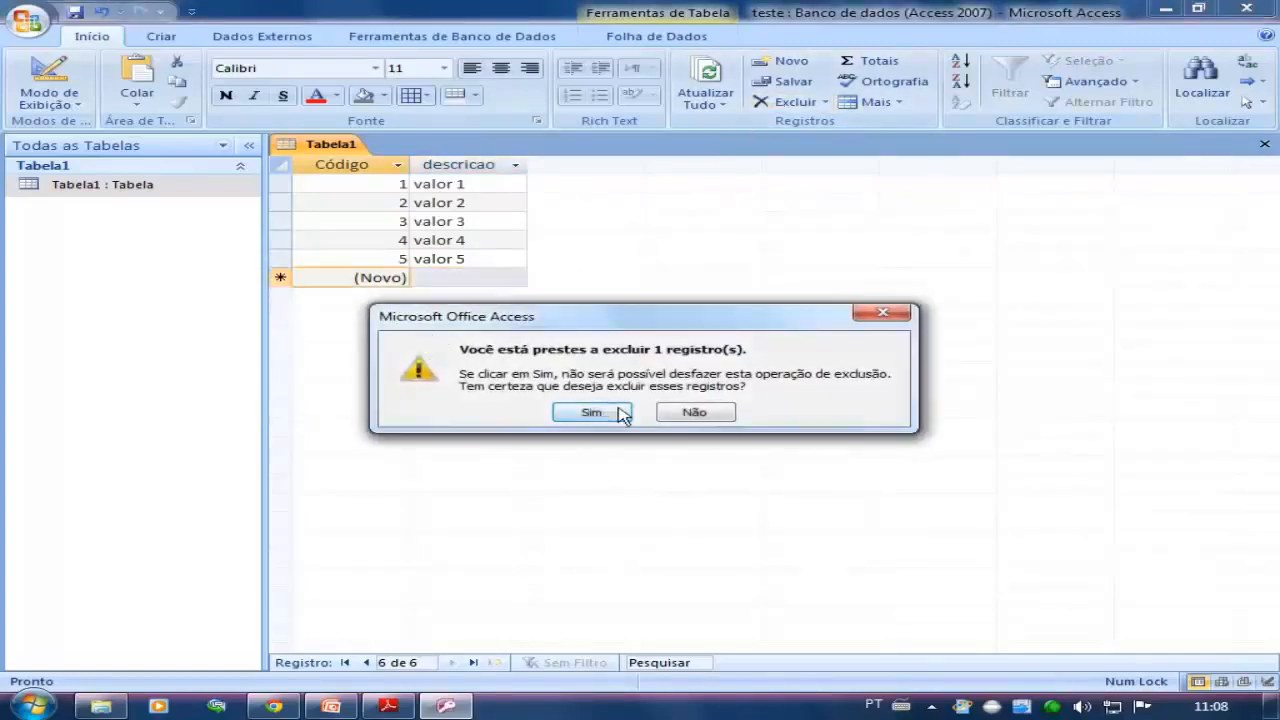
pyautogui.click(592, 413)
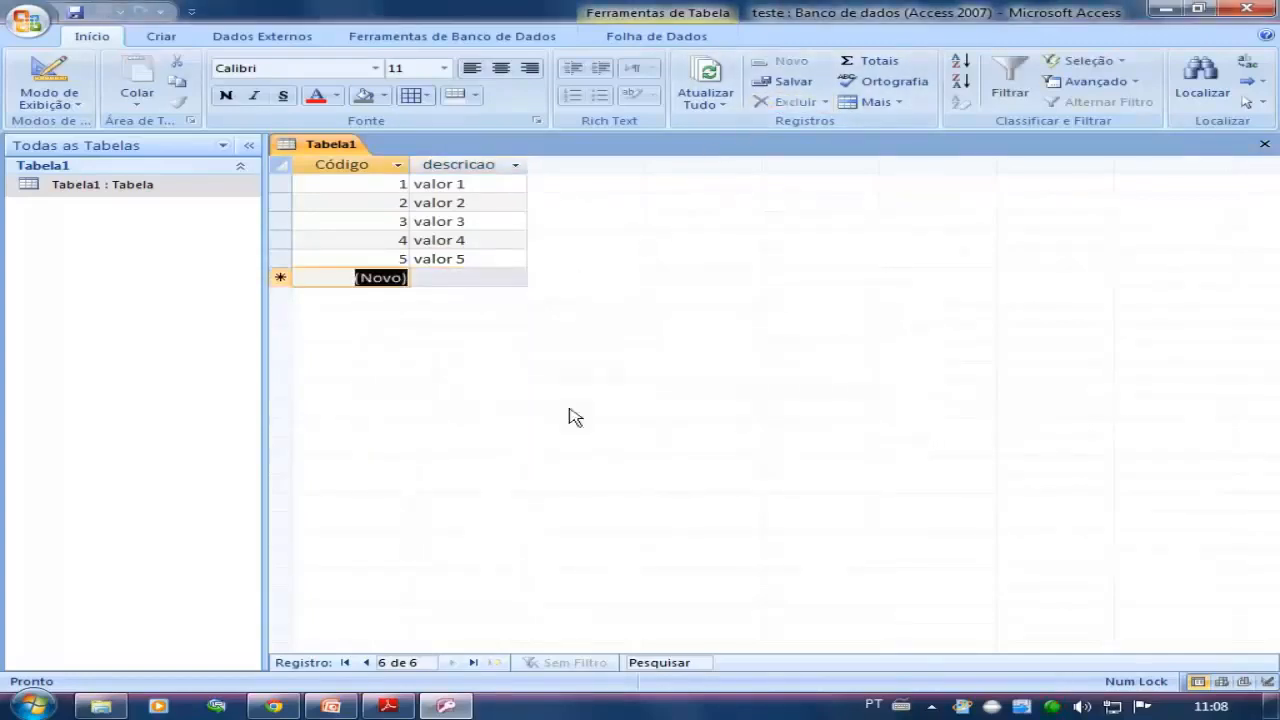
# Add a replacement record with descricao valor 6 after valor 5 and select its Código value
pyautogui.click(500, 278)
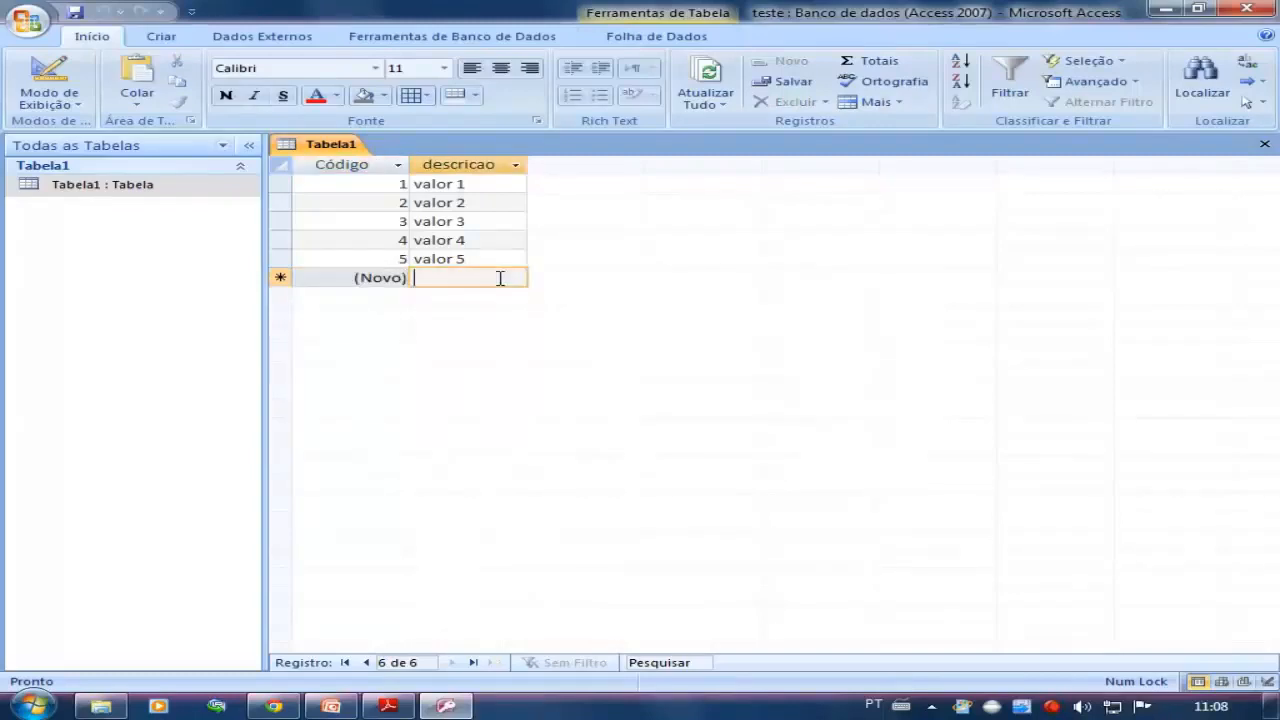
pyautogui.write('valor 6')
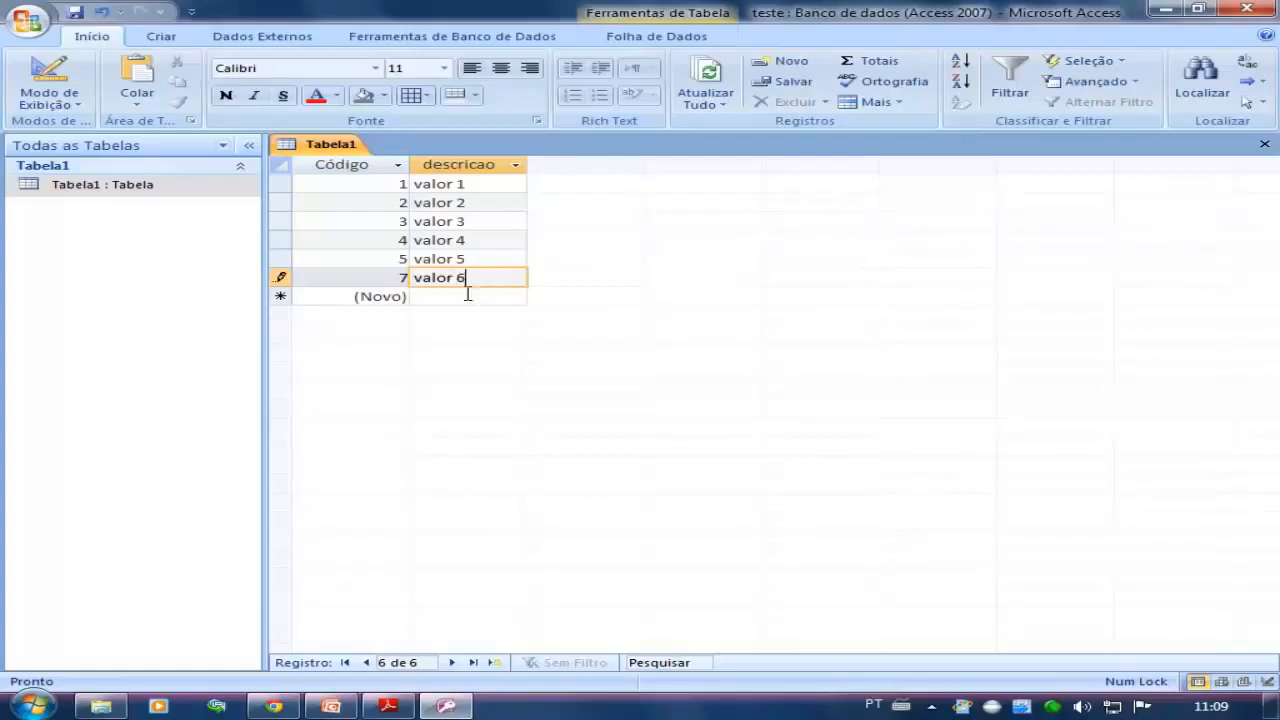
pyautogui.click(458, 296)
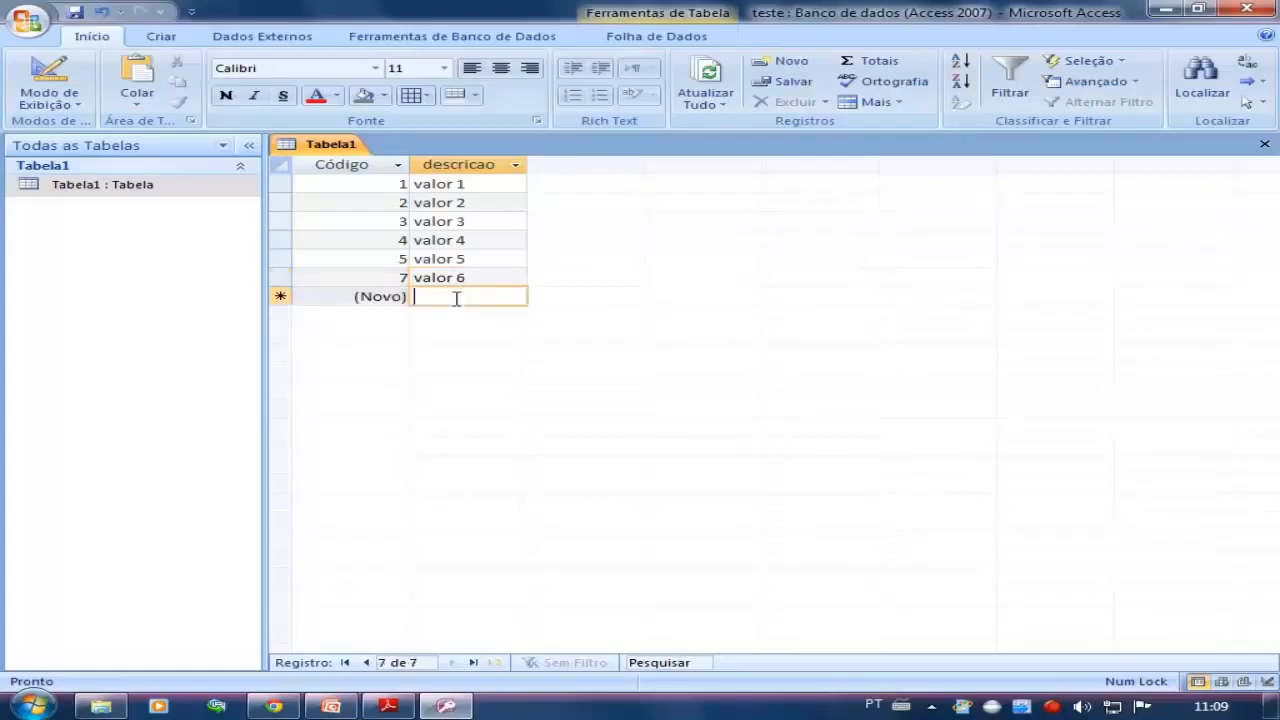
pyautogui.click(402, 277)
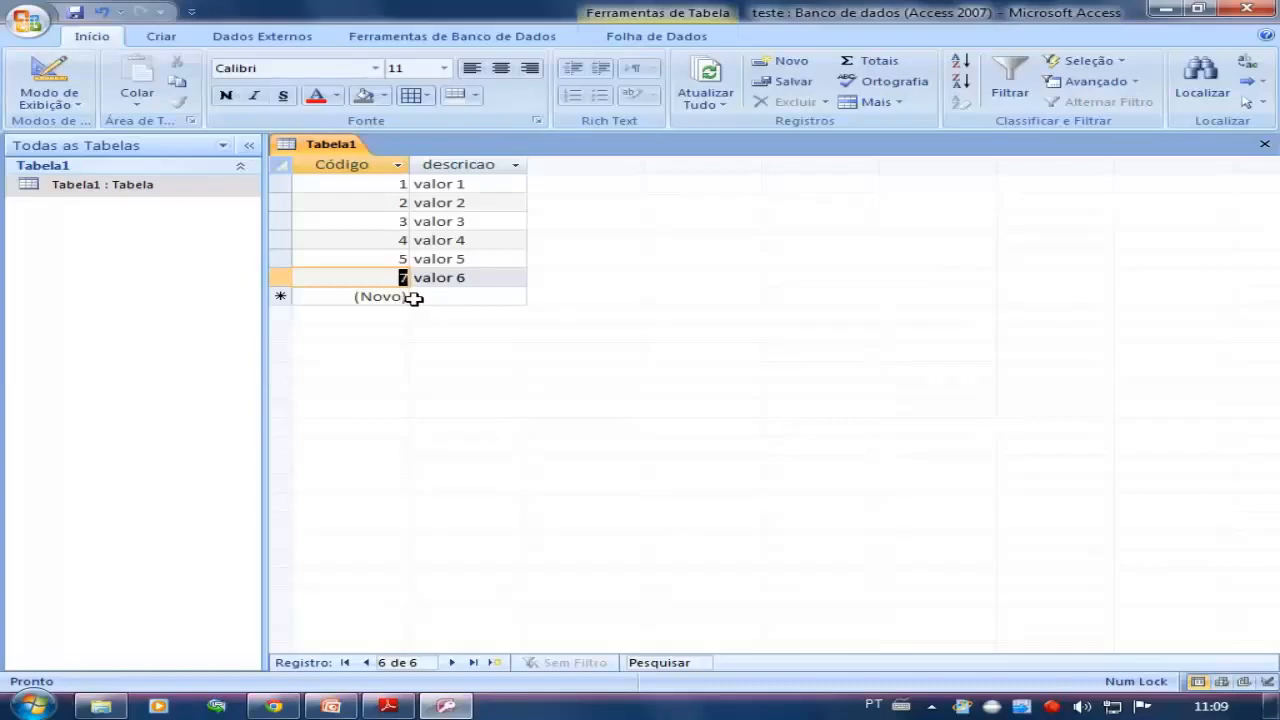
# Delete the valor 6 record with Código 7 from Tabela1 and confirm the deletion
pyautogui.click(280, 278)
pyautogui.press('Delete')
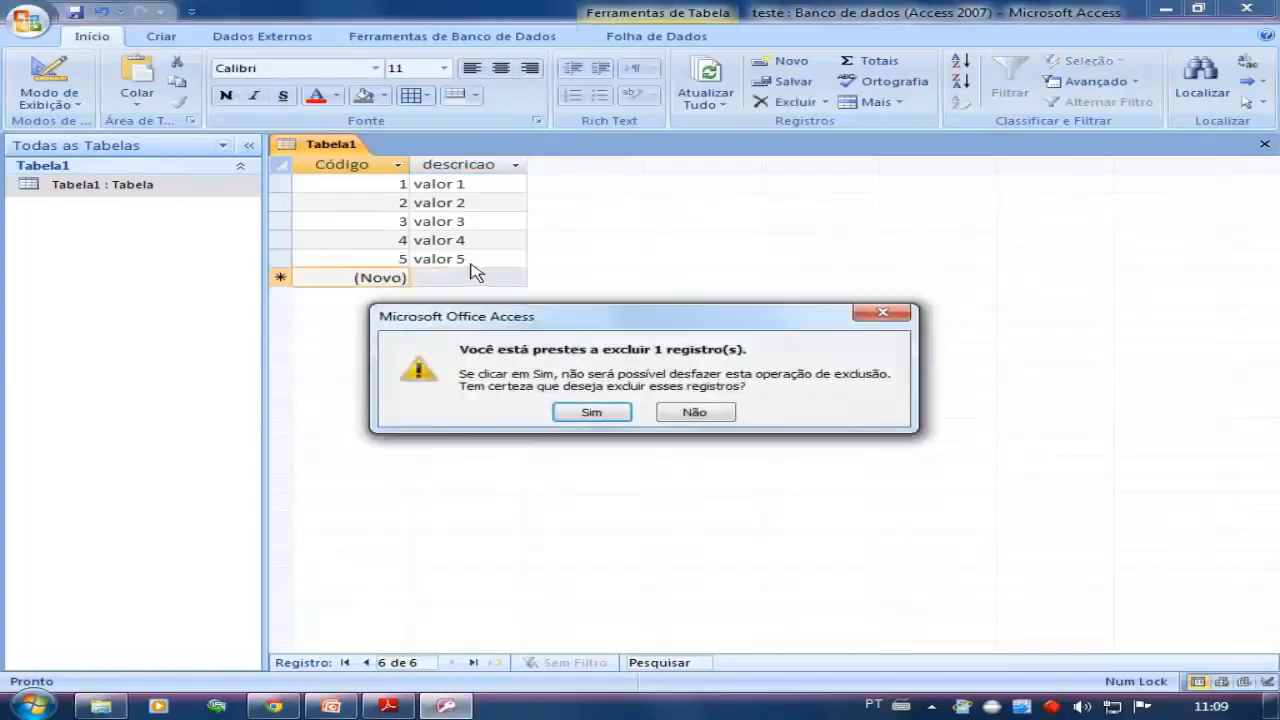
pyautogui.click(588, 414)
# Enter valor 6 once more as the descricao of a new record at the end of Tabela1
pyautogui.click(494, 276)
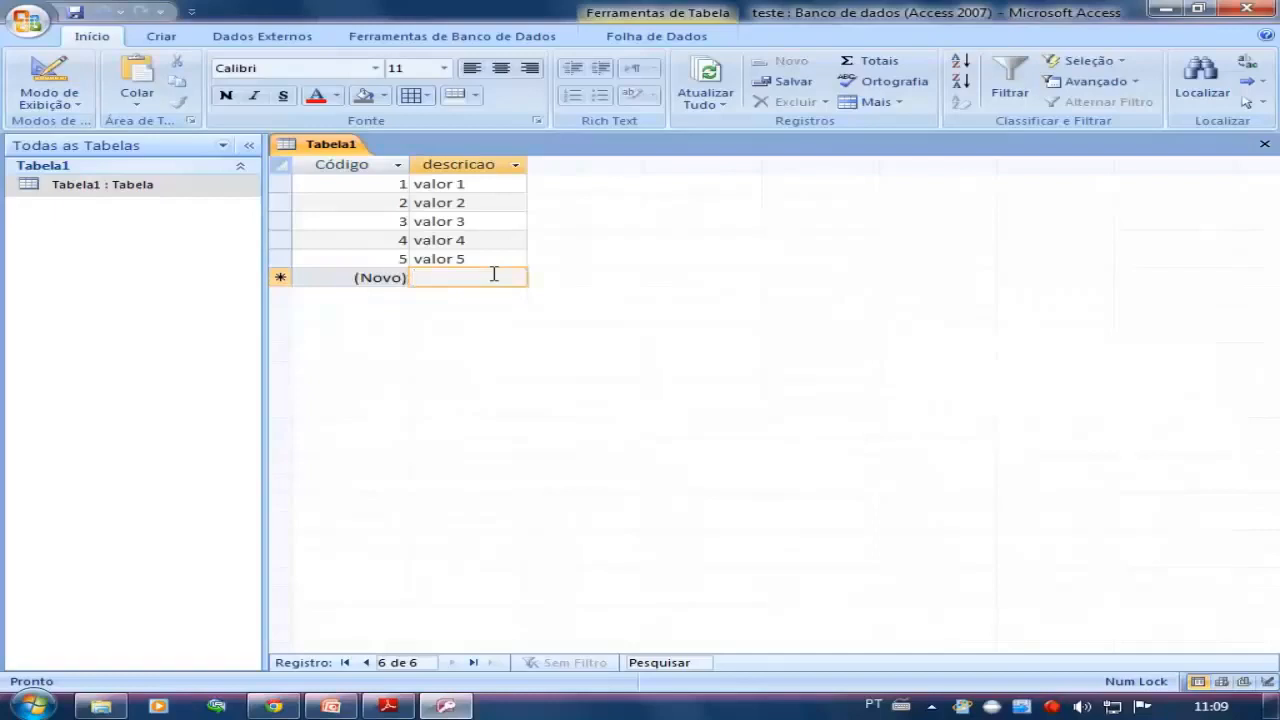
pyautogui.write('valor 6')
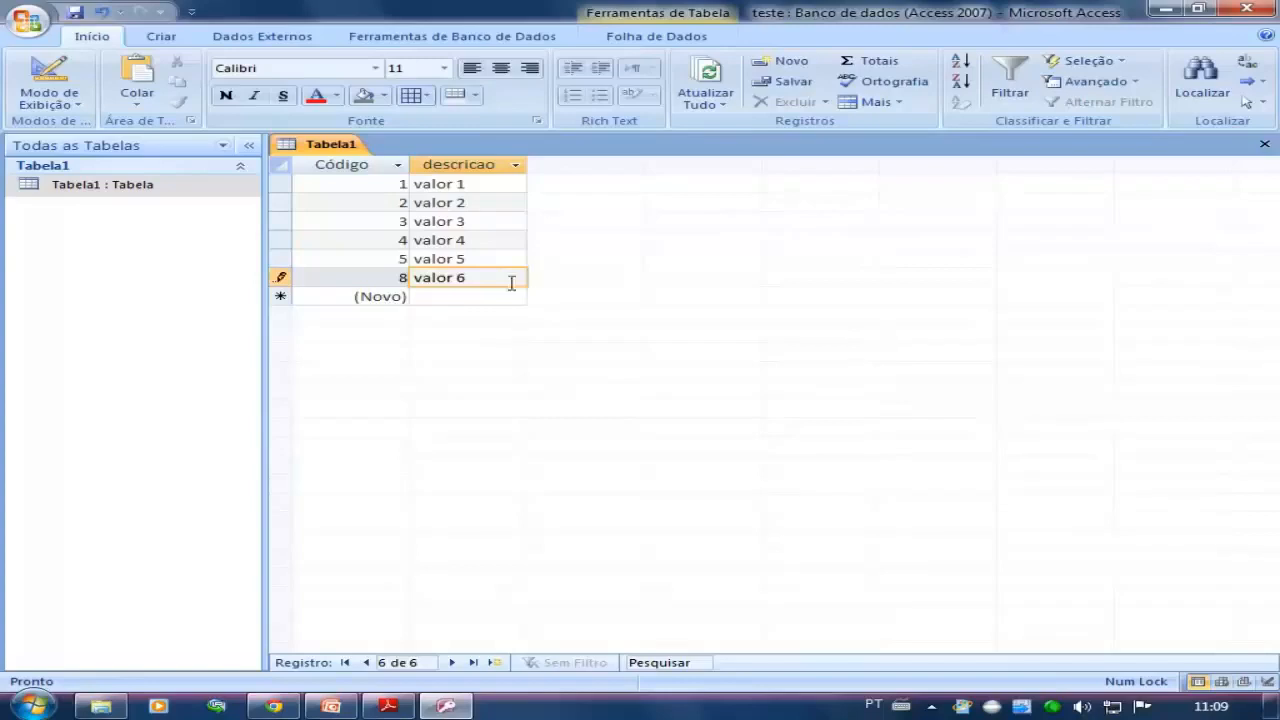
pyautogui.click(460, 296)
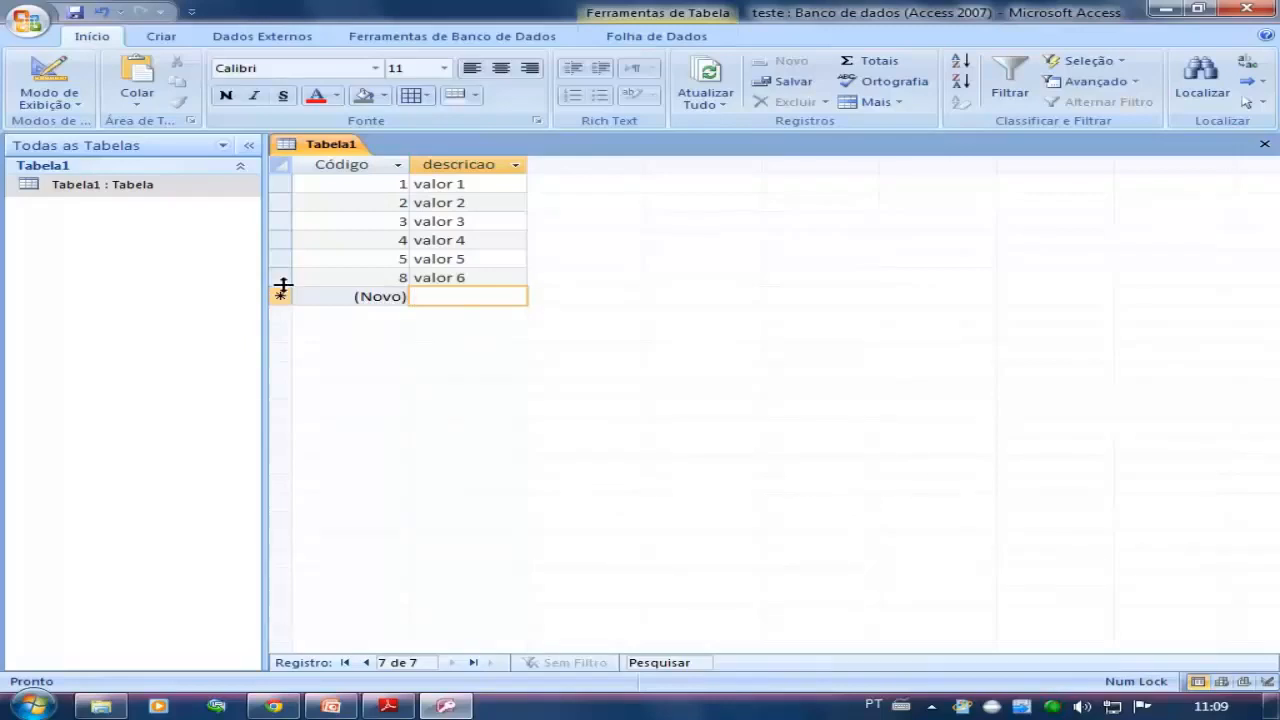
# Switch Tabela1 back to Design view and select the data type of the descricao field
pyautogui.click(472, 265)
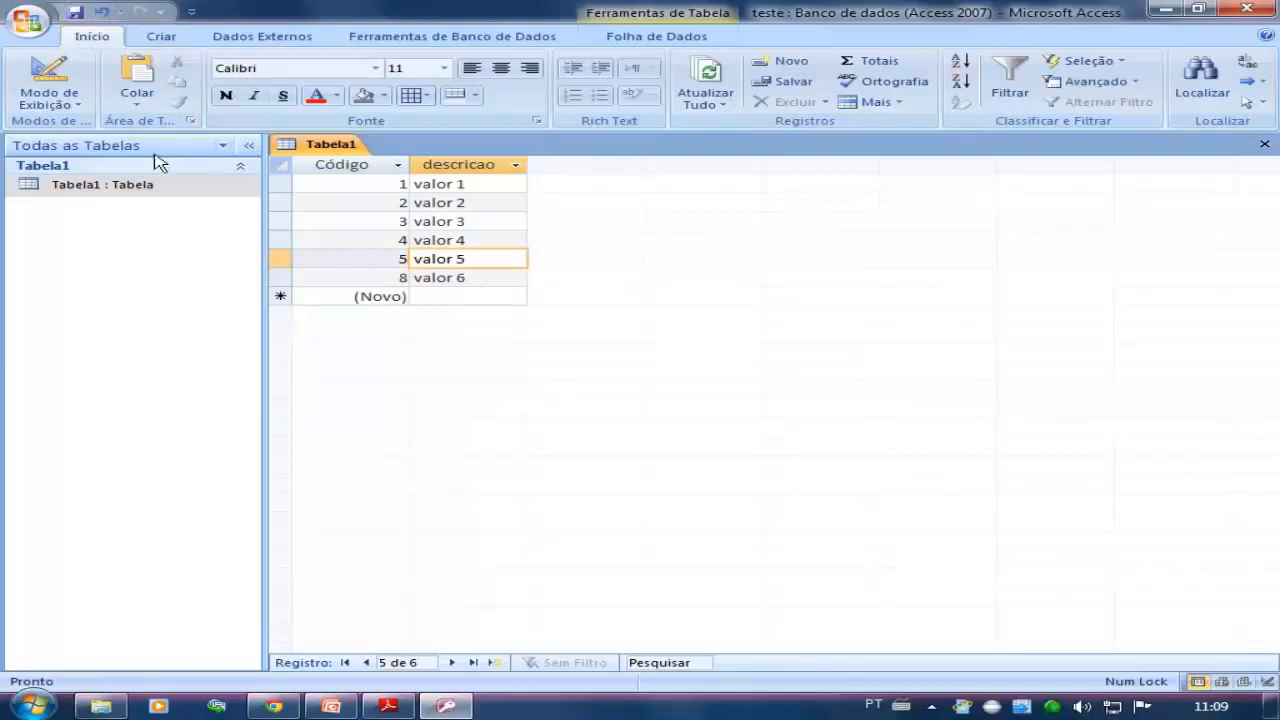
pyautogui.click(105, 186)
pyautogui.click(62, 52)
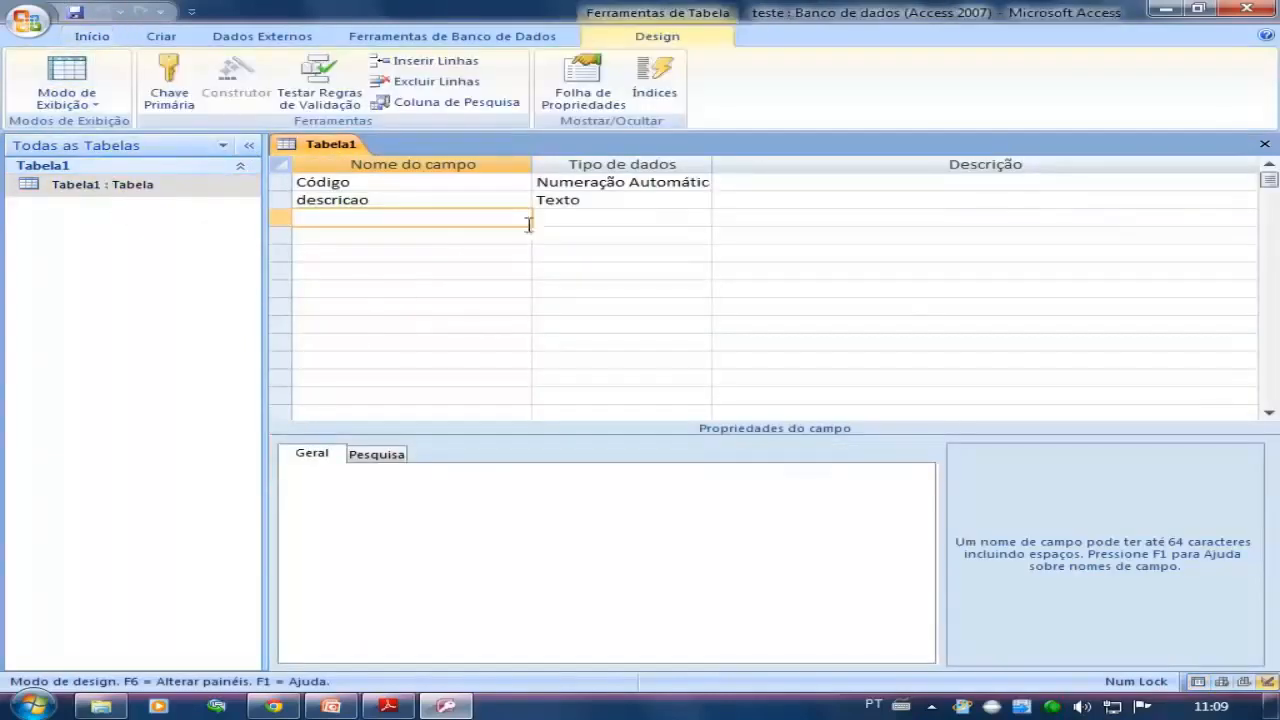
pyautogui.click(580, 205)
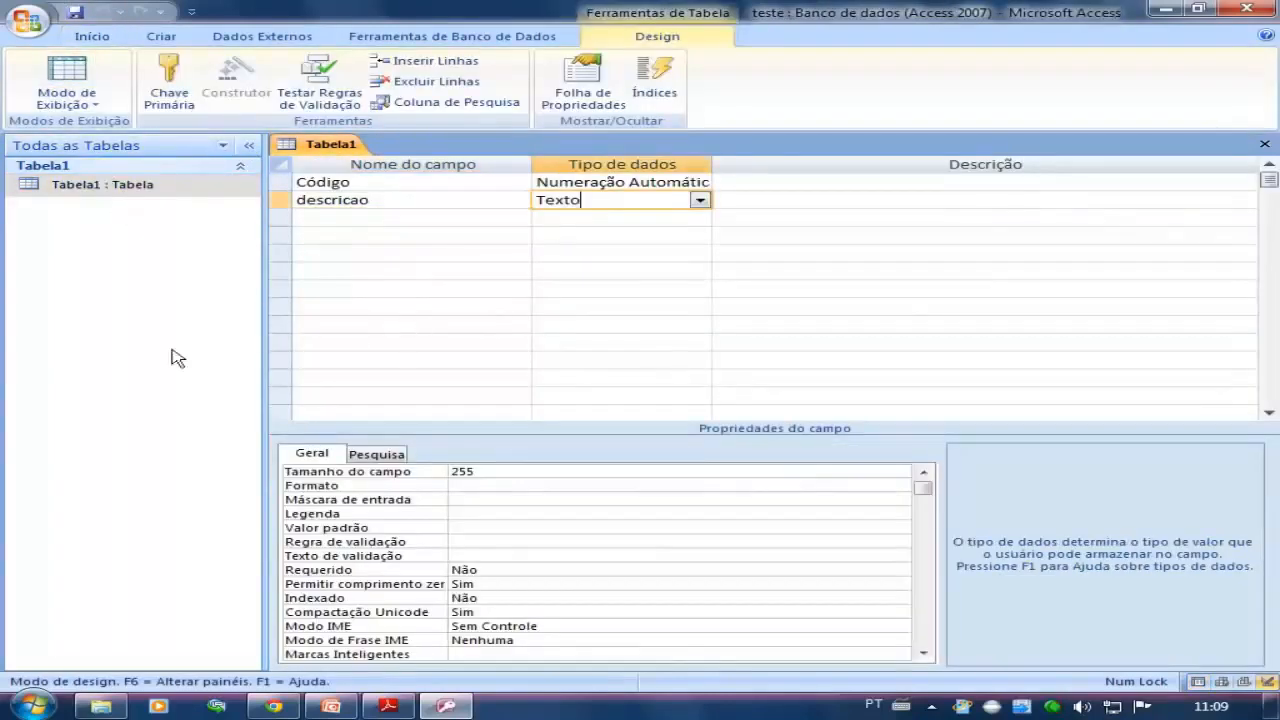
# Rename the descricao field as texto and add a field named Numero below it
pyautogui.click(389, 203)
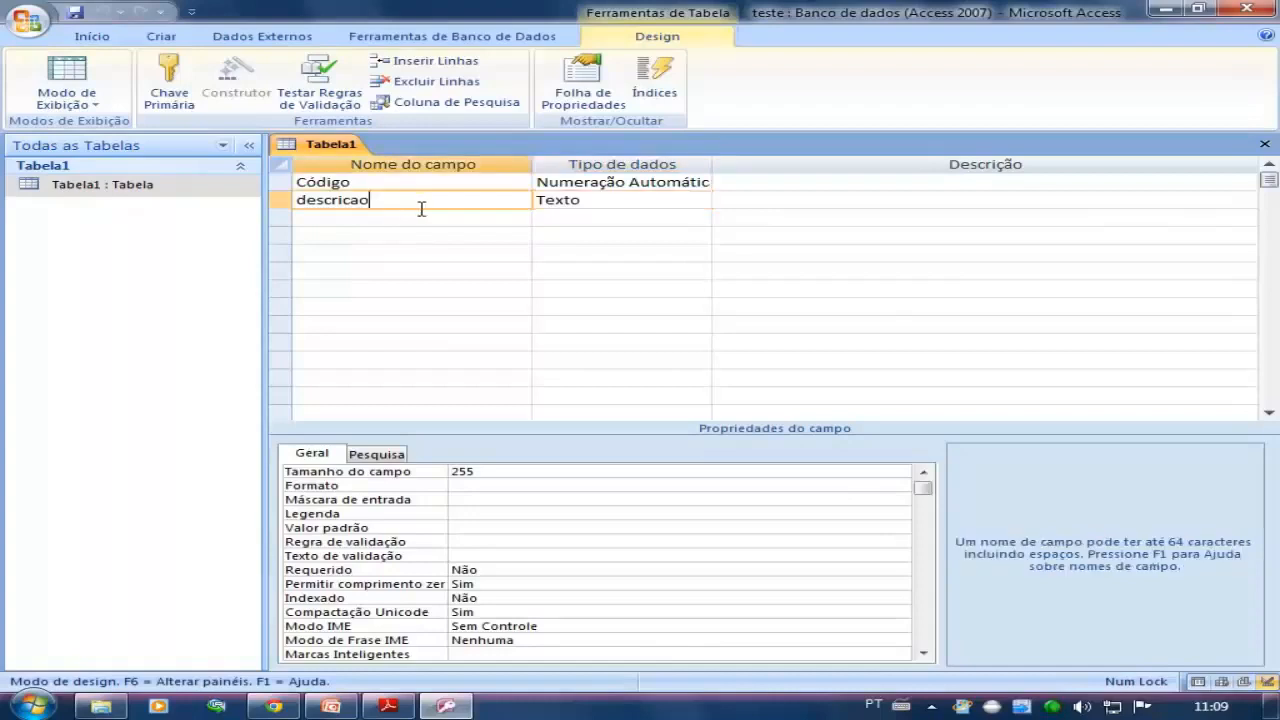
pyautogui.write('_texto')
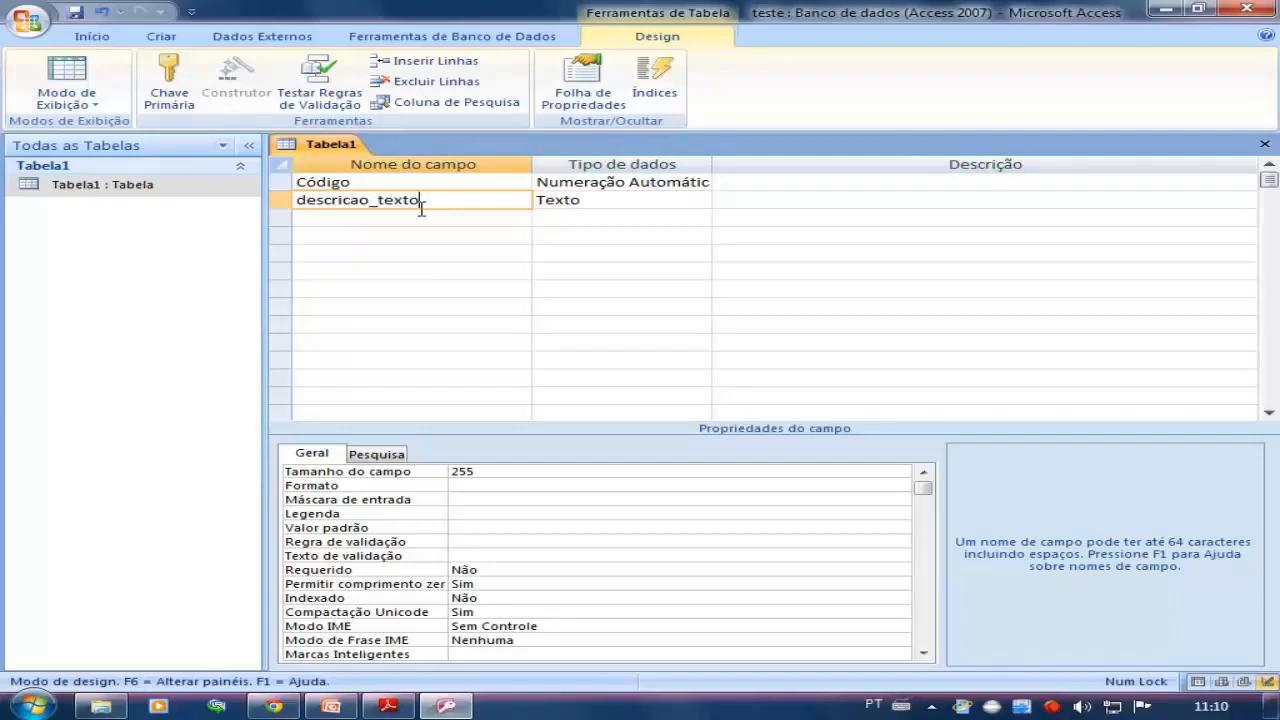
pyautogui.click(411, 220)
pyautogui.write('N')
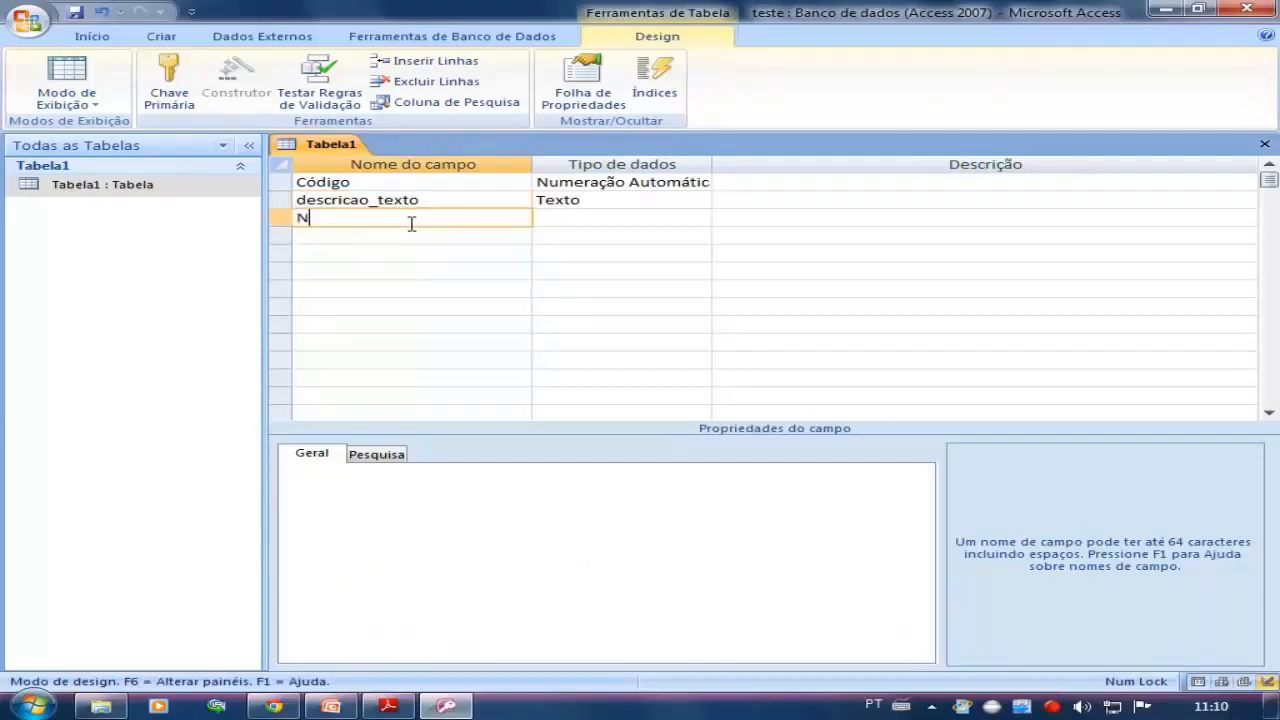
pyautogui.write('umero')
pyautogui.click(380, 199)
pyautogui.moveTo(380, 199); pyautogui.dragTo(296, 199)
pyautogui.press('BackSpace')
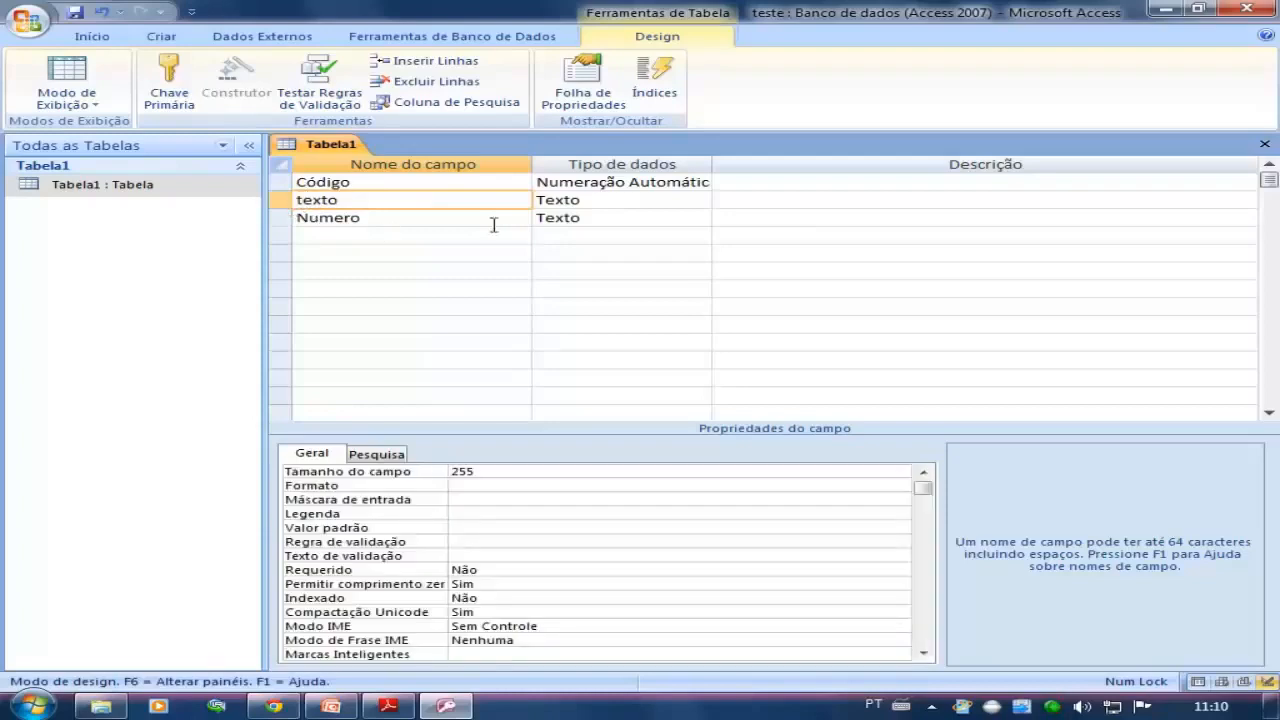
# Add a field named data below the Numero field
pyautogui.click(386, 222)
pyautogui.click(386, 235)
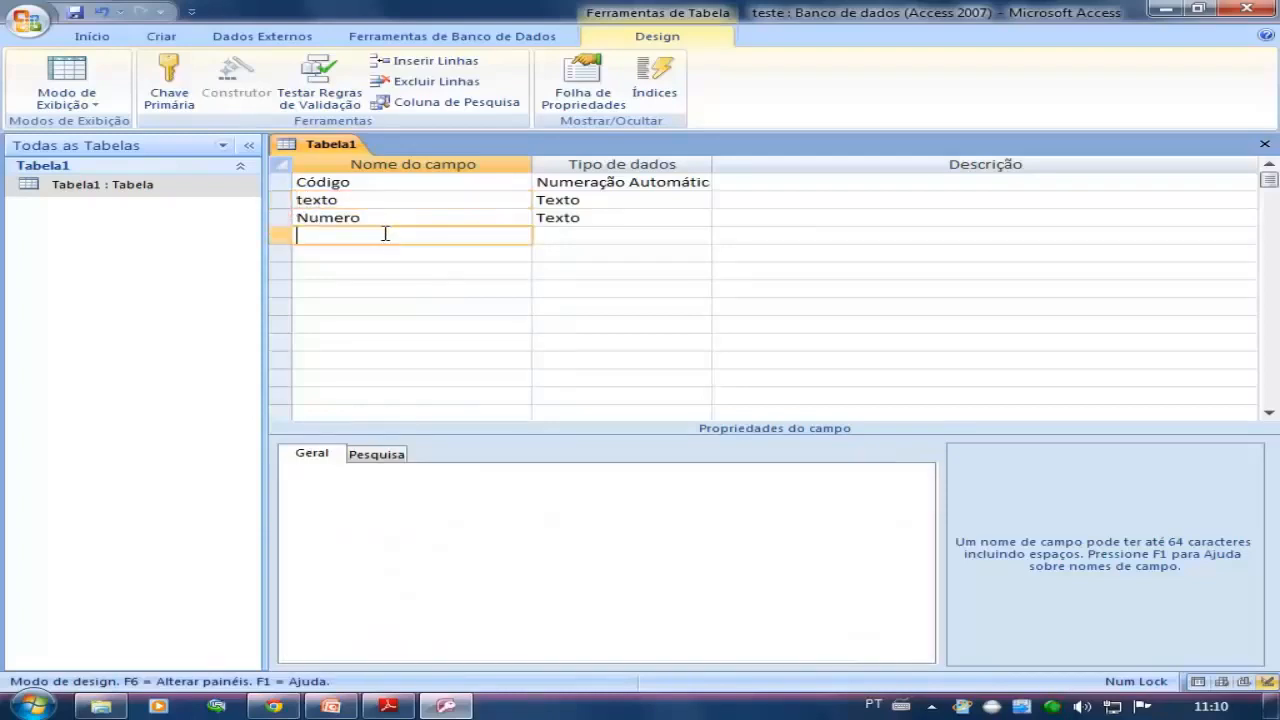
pyautogui.write('data')
# Set the data type of the Numero field to Número and of the data field to Data/Hora
pyautogui.click(636, 201)
pyautogui.click(645, 218)
pyautogui.click(700, 218)
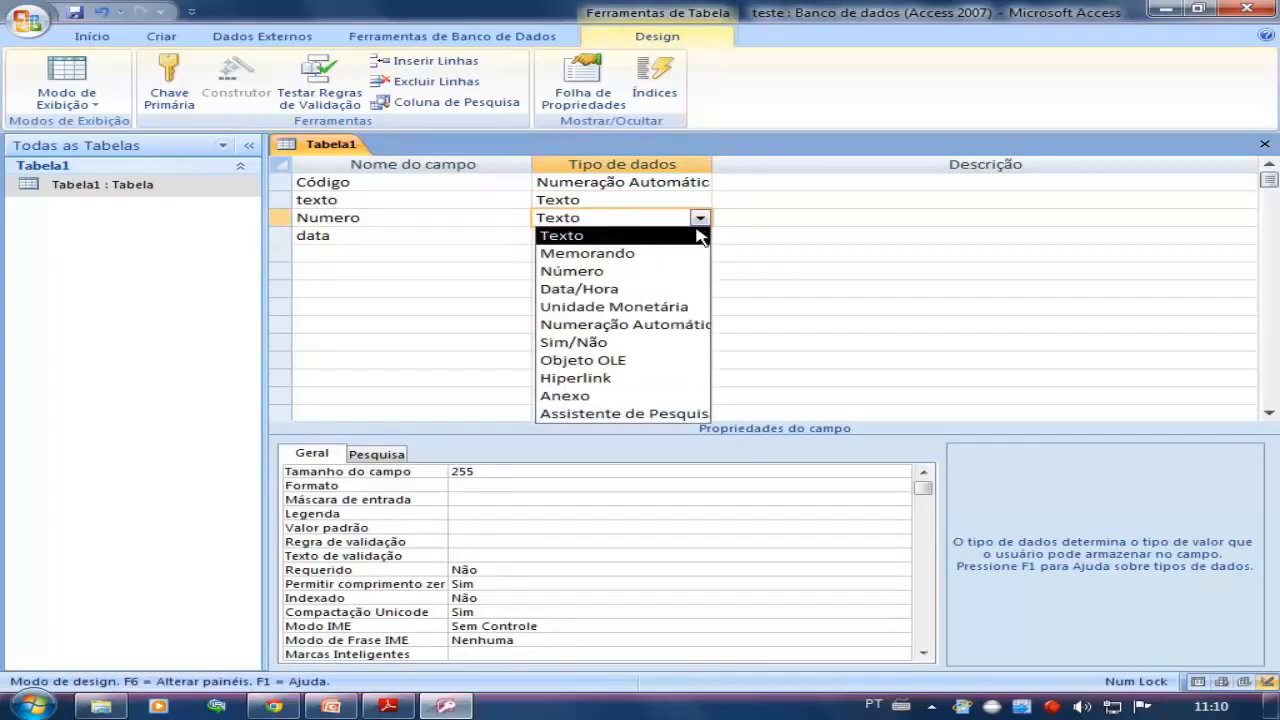
pyautogui.click(647, 266)
pyautogui.click(640, 238)
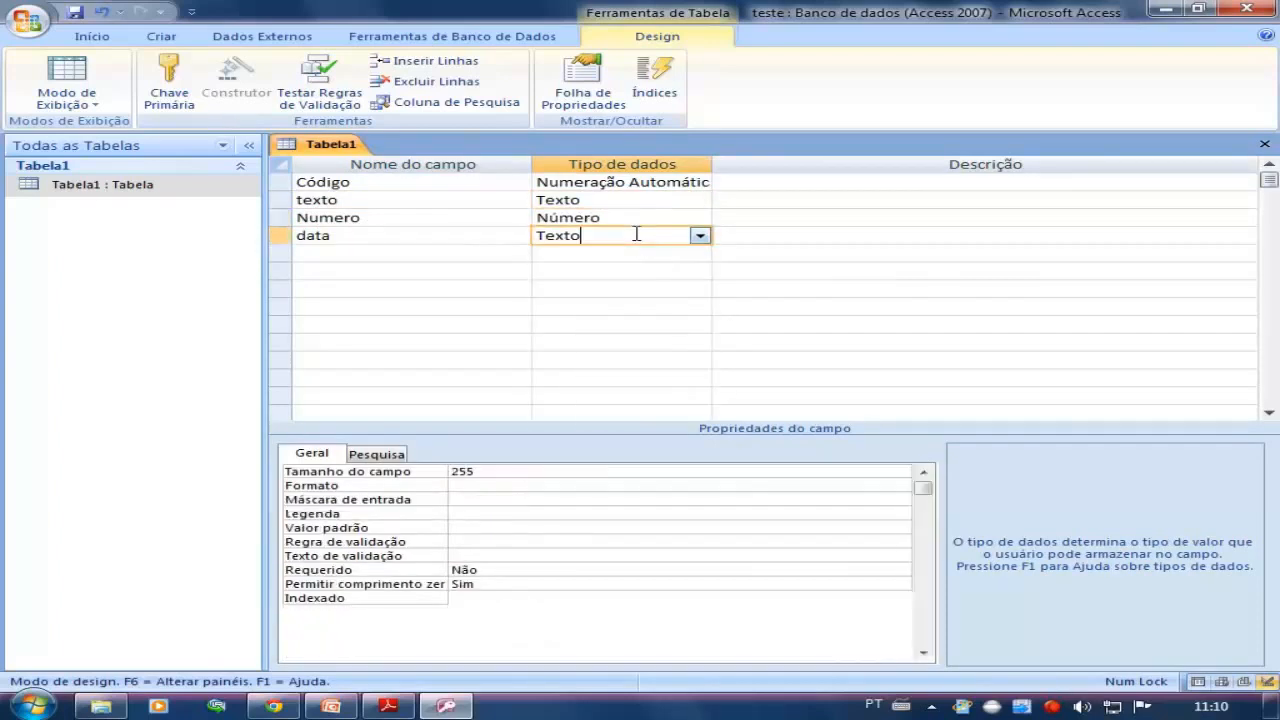
pyautogui.click(700, 235)
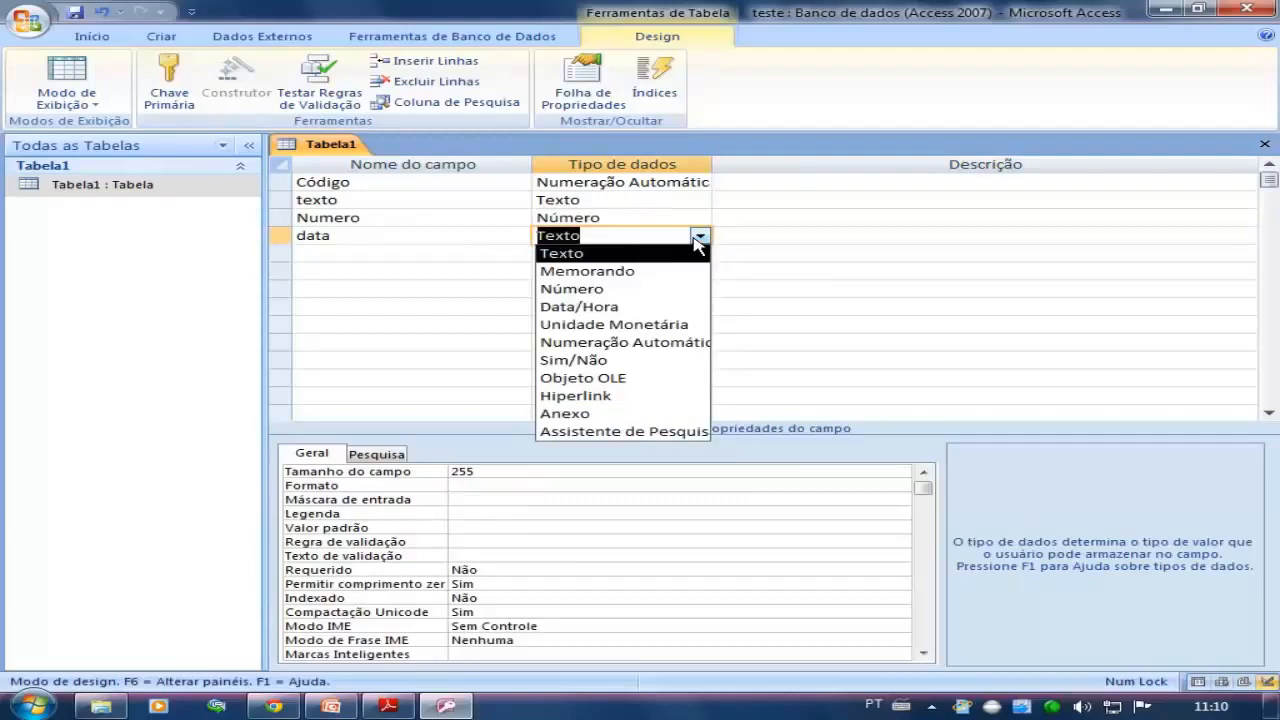
pyautogui.click(640, 306)
# Save the Tabela1 design and open the table in Datasheet view
pyautogui.click(495, 237)
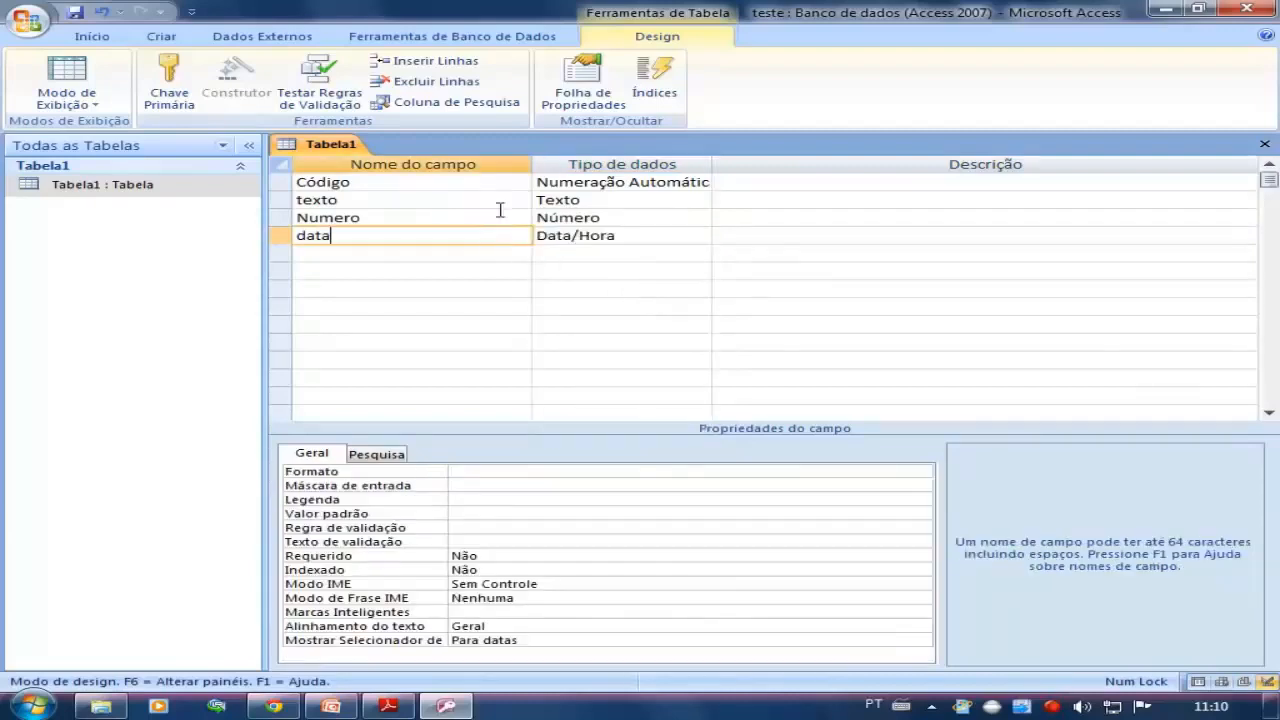
pyautogui.click(83, 22)
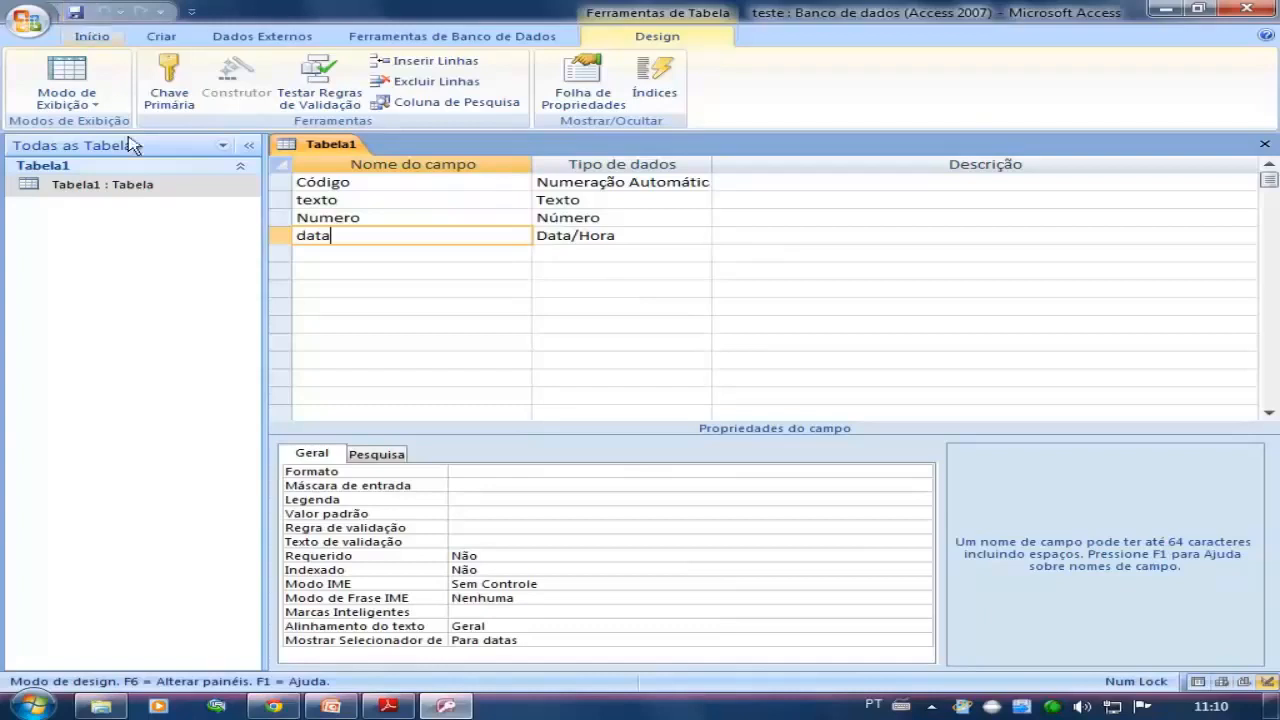
pyautogui.doubleClick(130, 192)
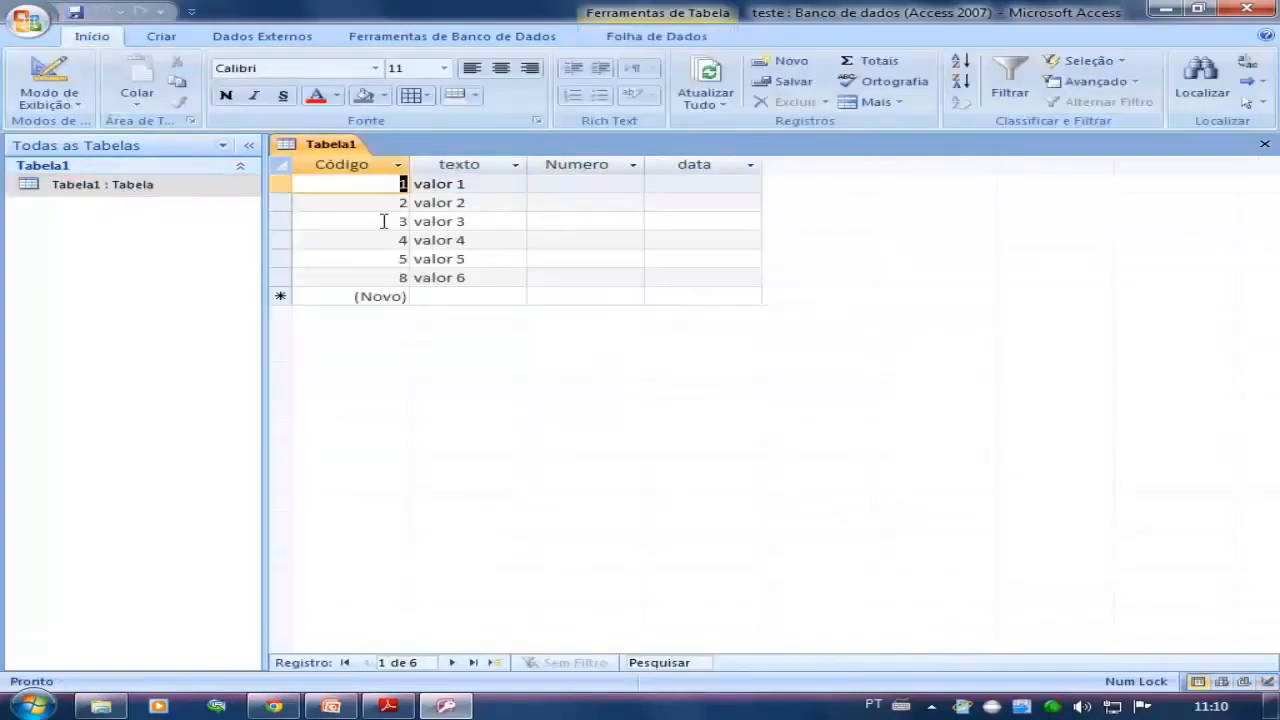
# Try to enter the text rrtrt as the Numero of the valor 1 record and choose to enter a new value
pyautogui.click(568, 182)
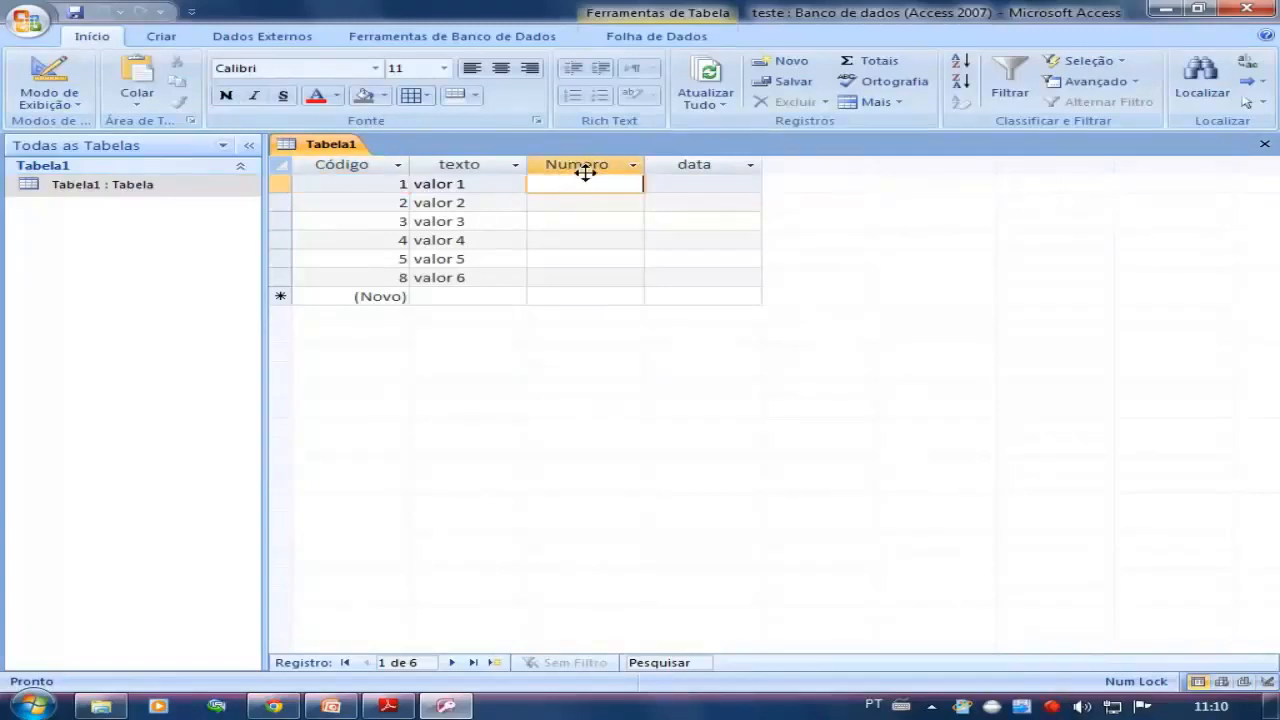
pyautogui.write('rrtrt')
pyautogui.press('Return')
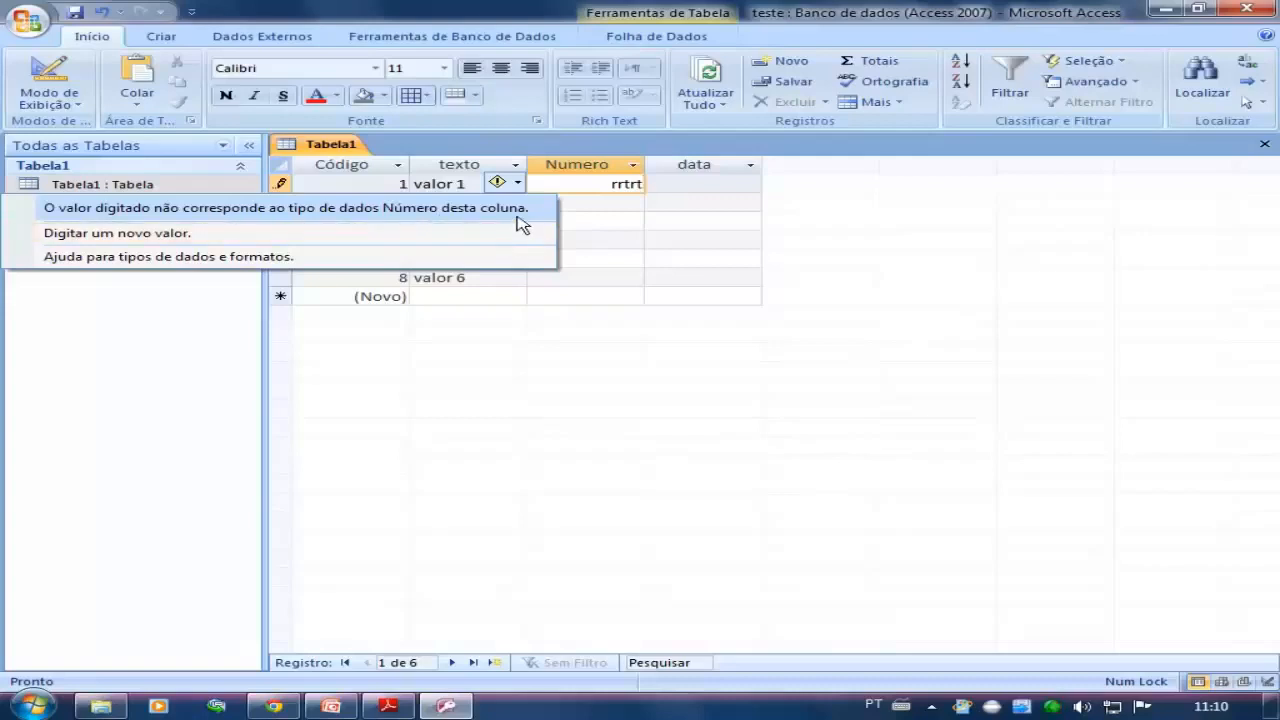
pyautogui.click(196, 235)
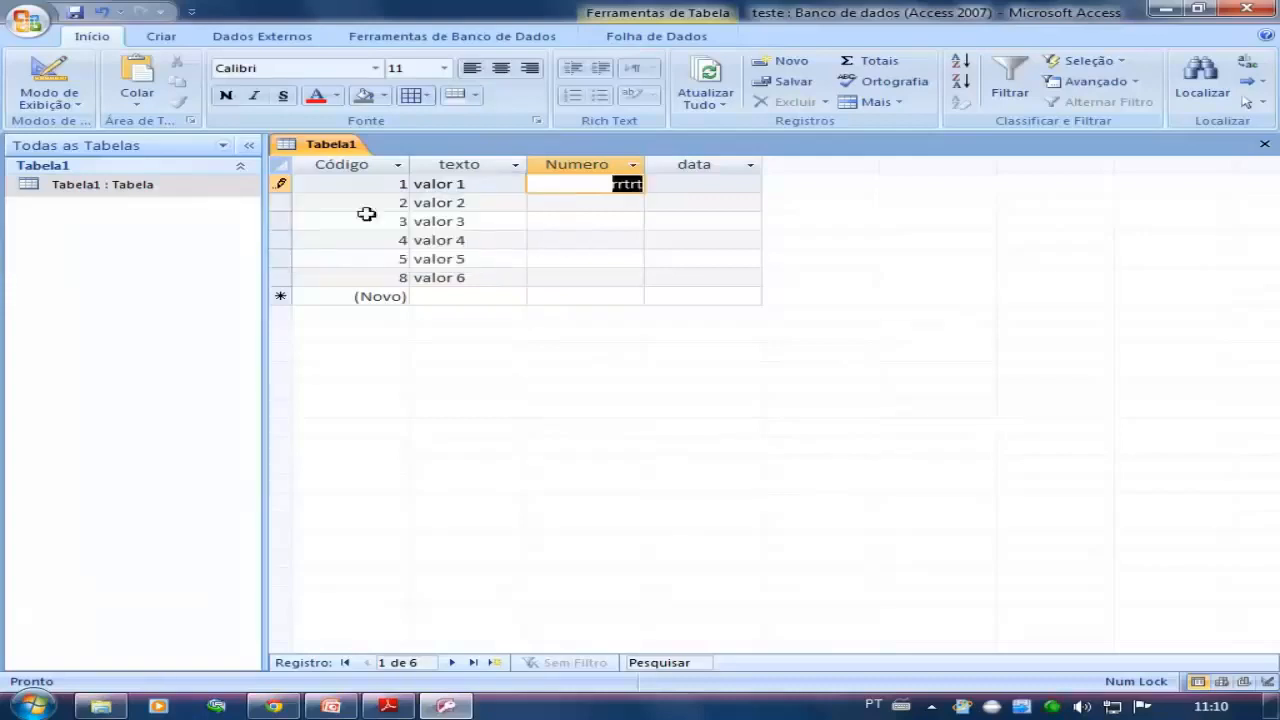
pyautogui.click(555, 218)
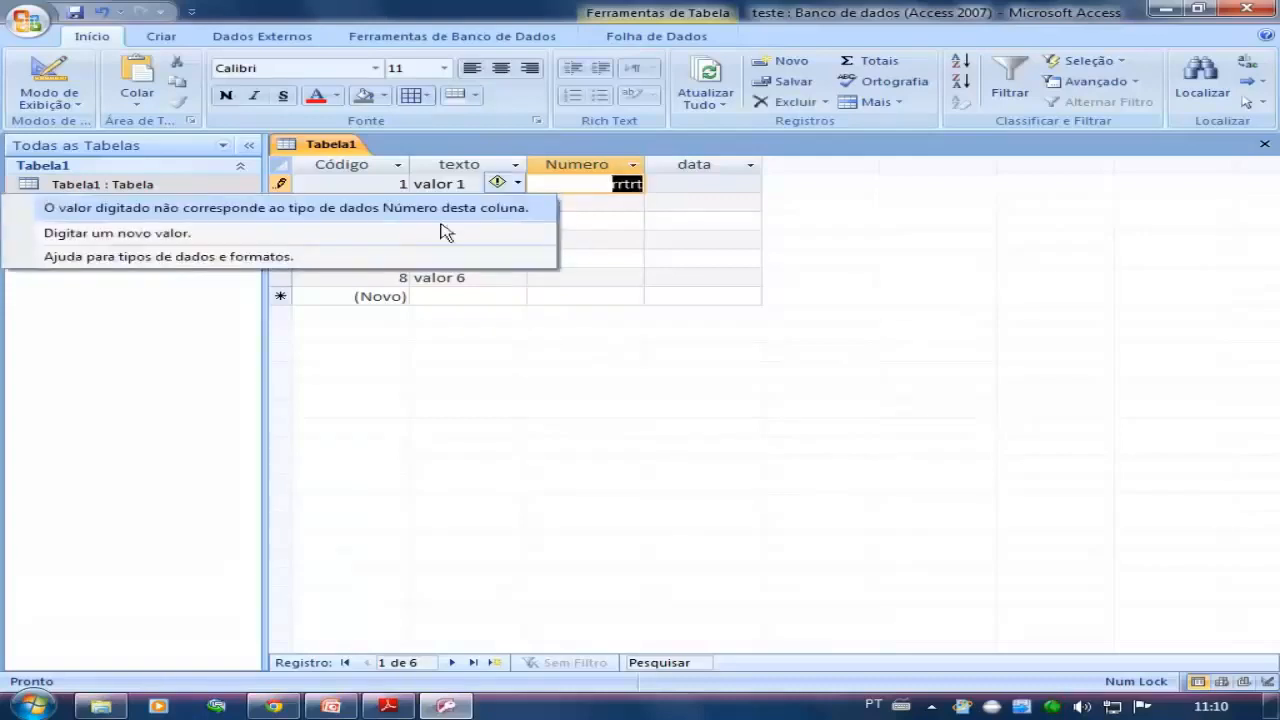
pyautogui.click(251, 237)
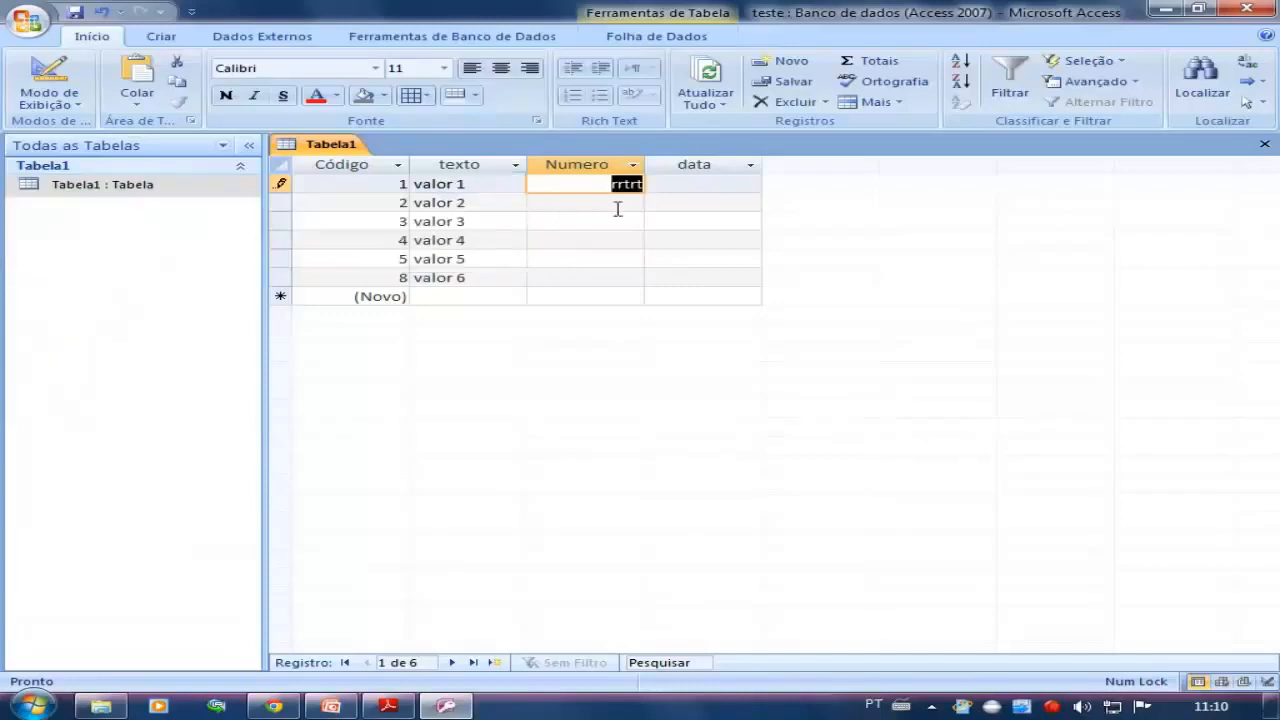
# Replace the rejected text in the valor 1 record's Numero with 10
pyautogui.press('Delete')
pyautogui.write('10')
pyautogui.click(603, 203)
# Clear the texto values valor 4, valor 5 and valor 6 from the last three records
pyautogui.moveTo(476, 277); pyautogui.dragTo(402, 244)
pyautogui.press('Delete')
pyautogui.moveTo(480, 263); pyautogui.dragTo(412, 241)
pyautogui.press('Delete')
pyautogui.press('Delete')
pyautogui.click(460, 259)
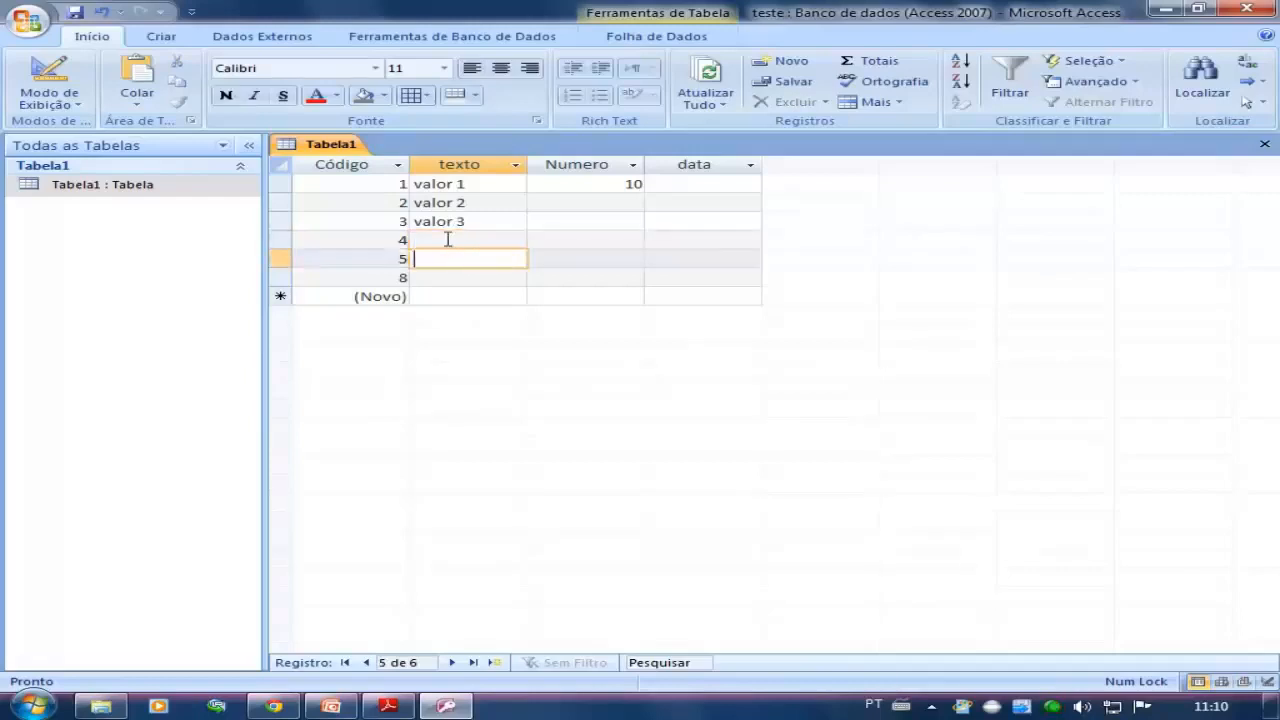
# Enter "10 yy $$$ 777 b&" as the texto of the record with Código 4 and widen the texto column
pyautogui.click(448, 239)
pyautogui.write('10')
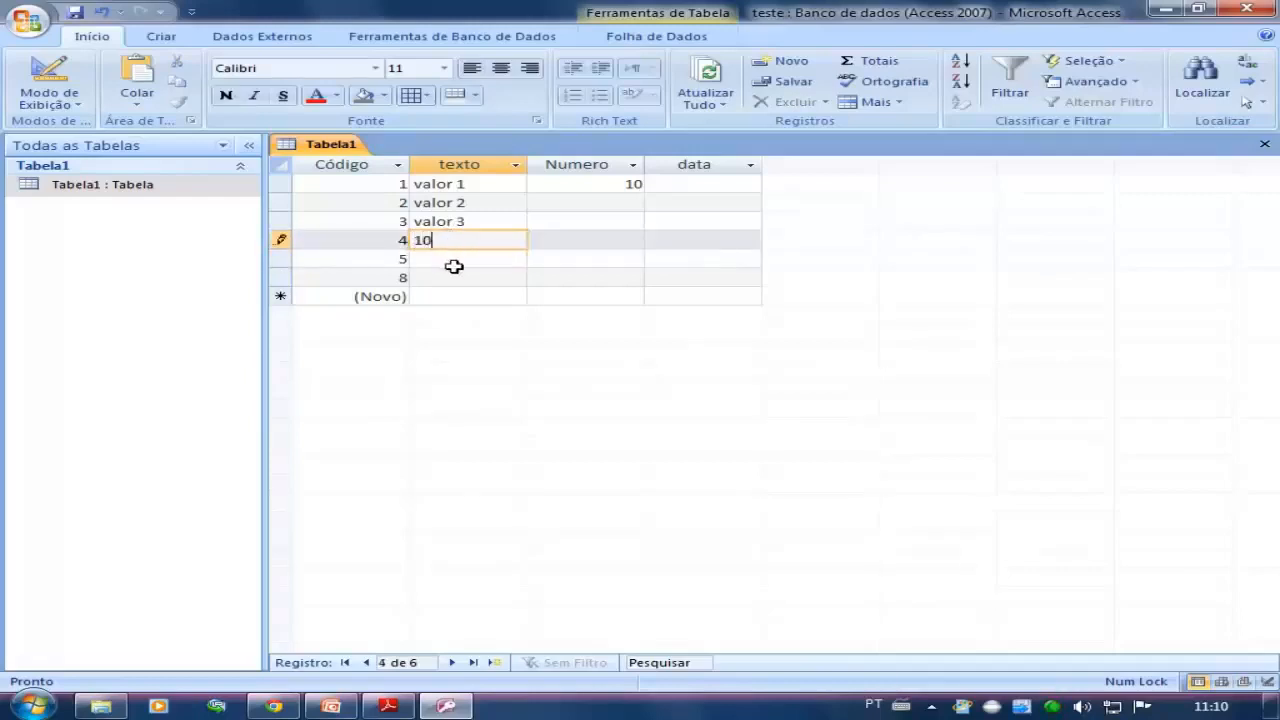
pyautogui.click(452, 263)
pyautogui.click(466, 245)
pyautogui.write('yy $$$')
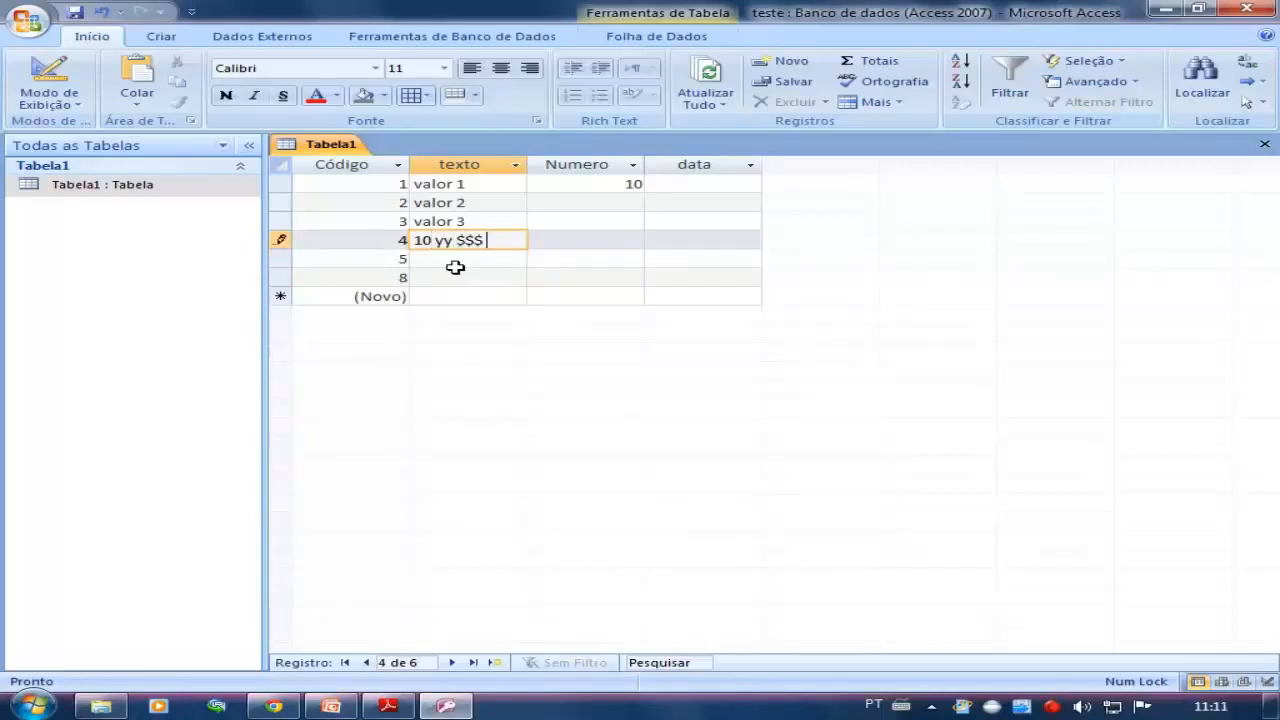
pyautogui.write(' 777 b')
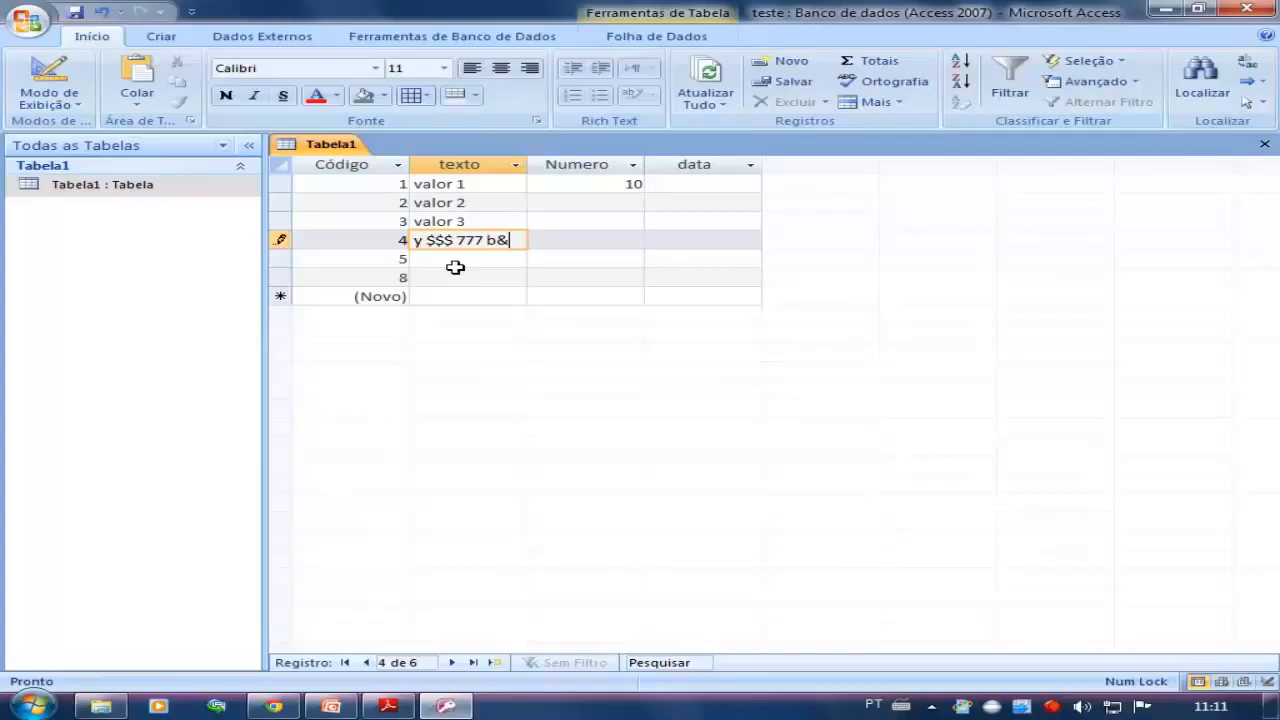
pyautogui.write('&')
pyautogui.press('Down')
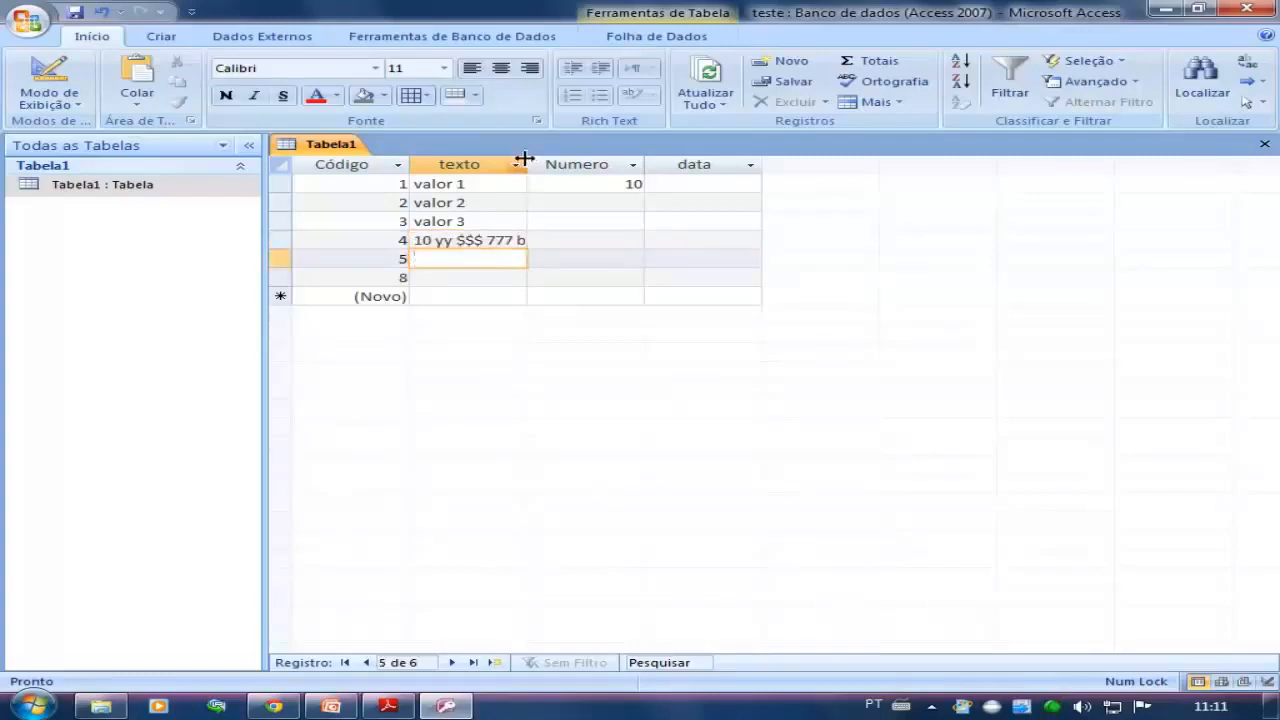
pyautogui.moveTo(527, 165); pyautogui.dragTo(665, 173)
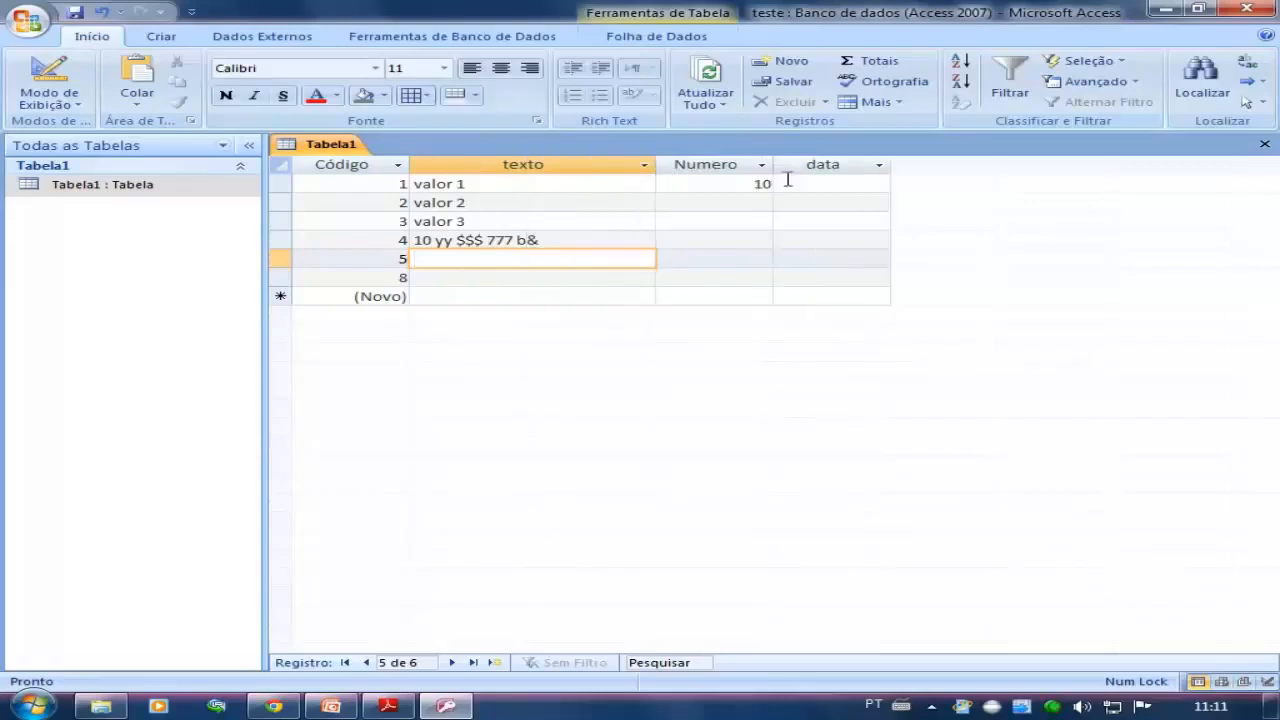
# Try to enter 10 as the data value of the valor 1 record and choose to enter a new value
pyautogui.click(790, 183)
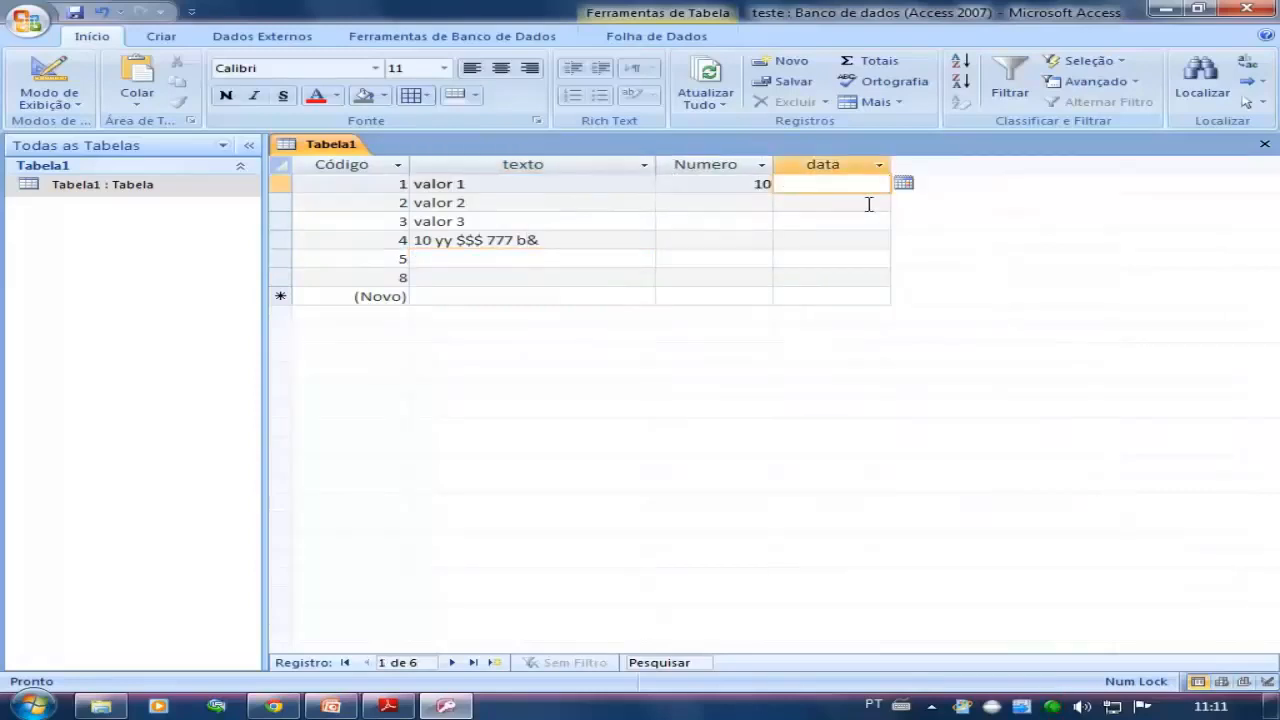
pyautogui.write('10')
pyautogui.press('Return')
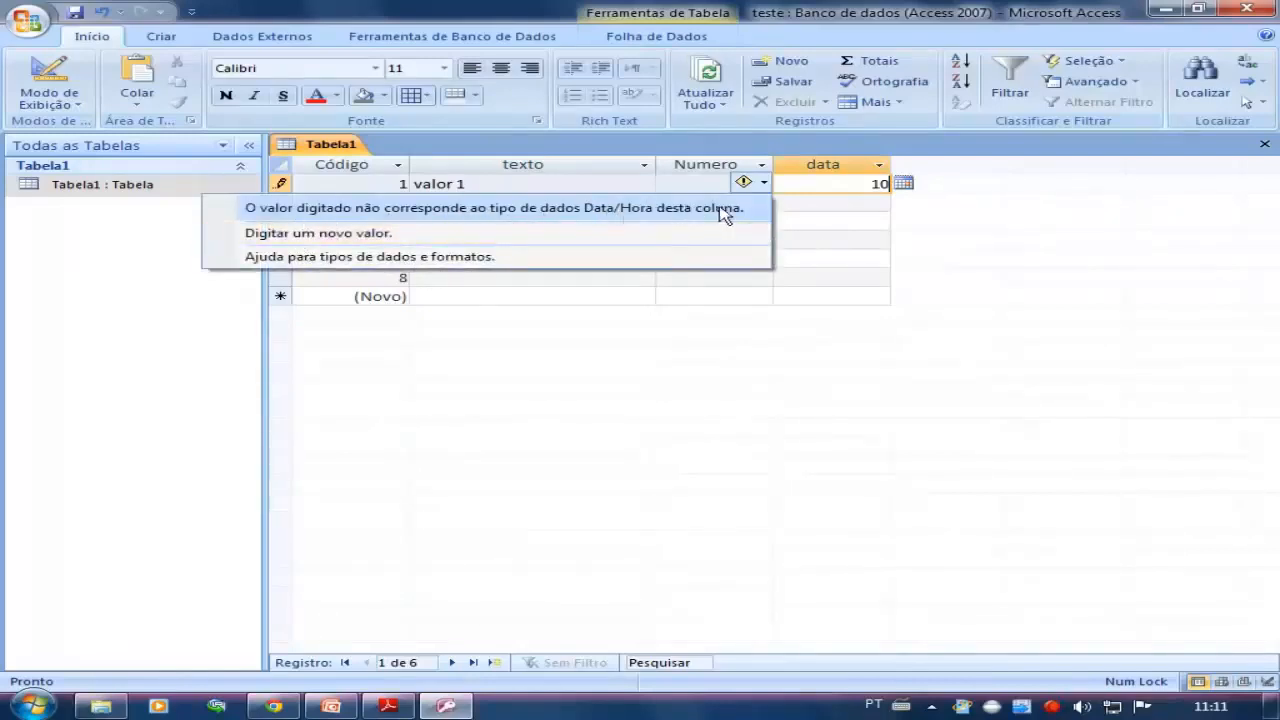
pyautogui.click(331, 233)
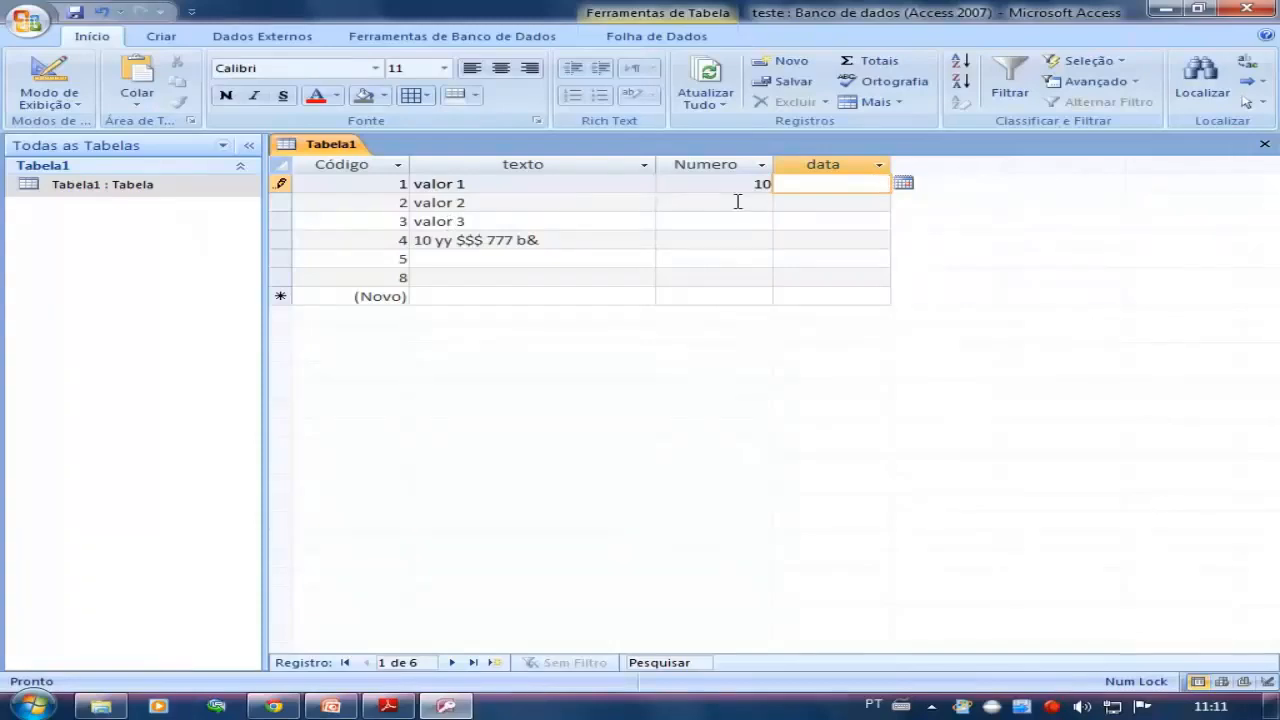
# Enter 10/12/2011 as the data value of the valor 1 record and highlight the date
pyautogui.write('/12/2011')
pyautogui.press('Down')
pyautogui.click(862, 183)
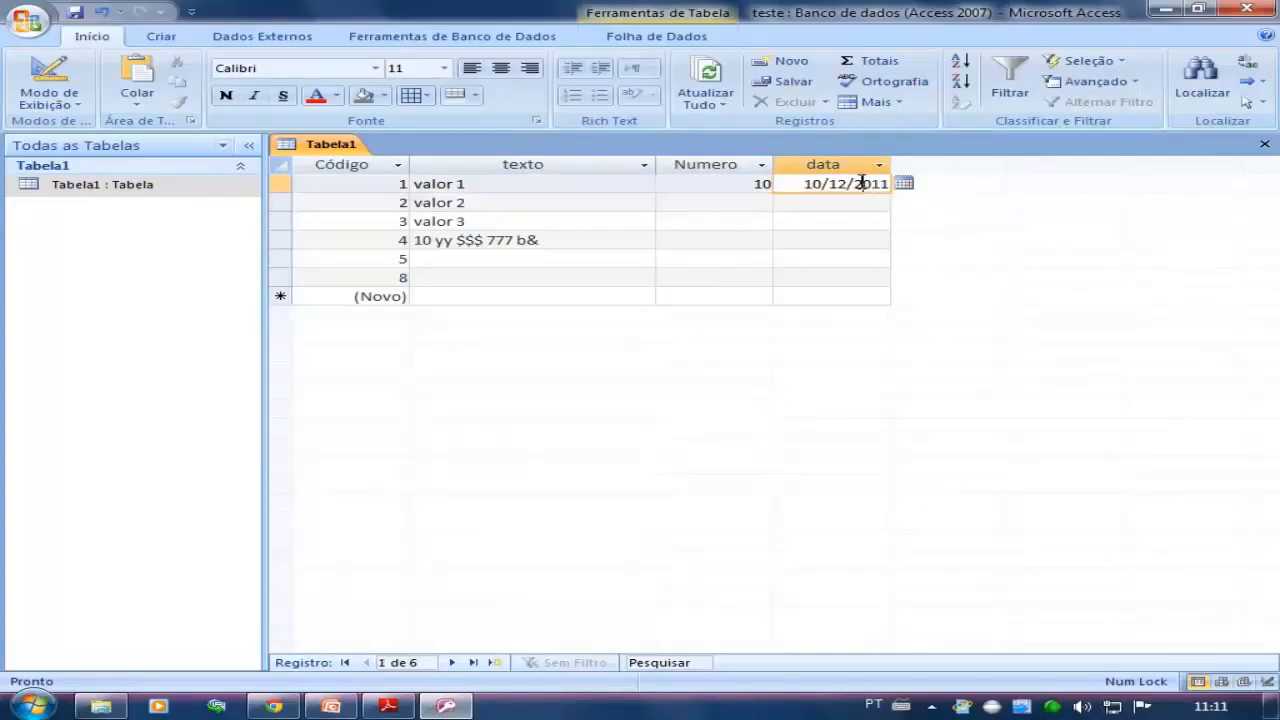
pyautogui.moveTo(812, 184); pyautogui.dragTo(872, 190)
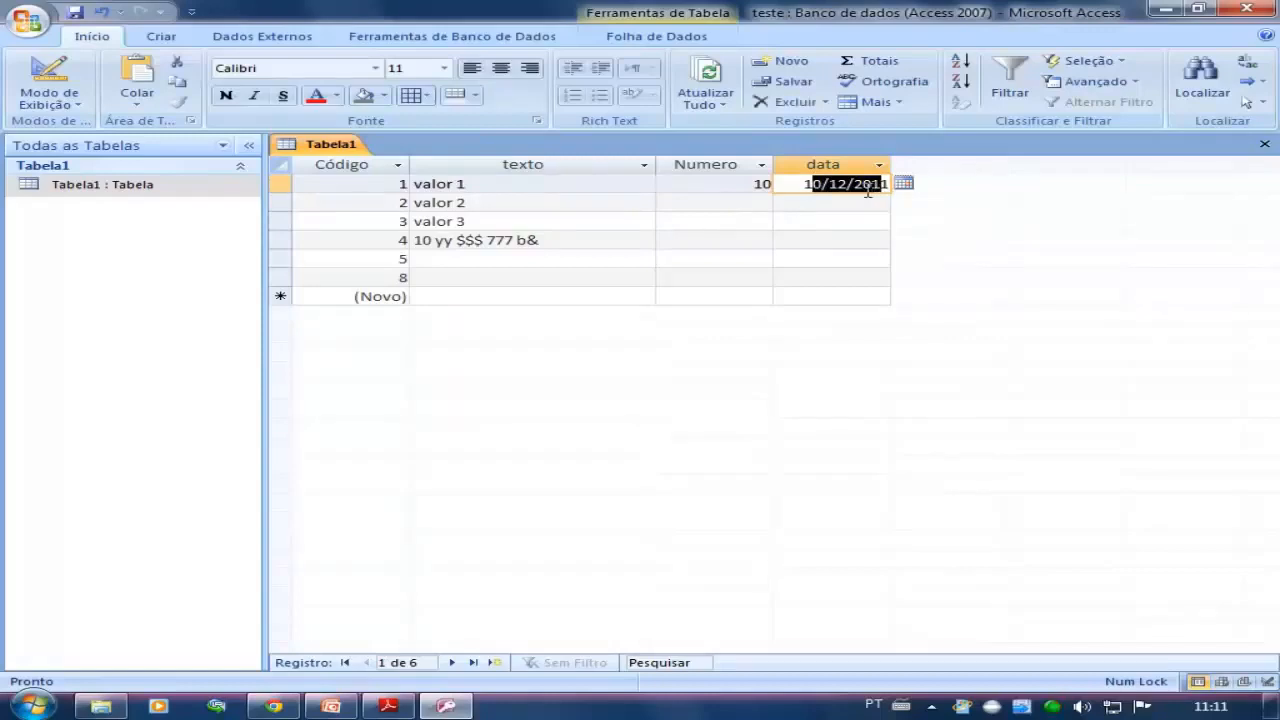
# Try to enter the date 10/12/2011 as the Numero of the valor 2 record, and clear the rejected value
pyautogui.click(756, 201)
pyautogui.write('10')
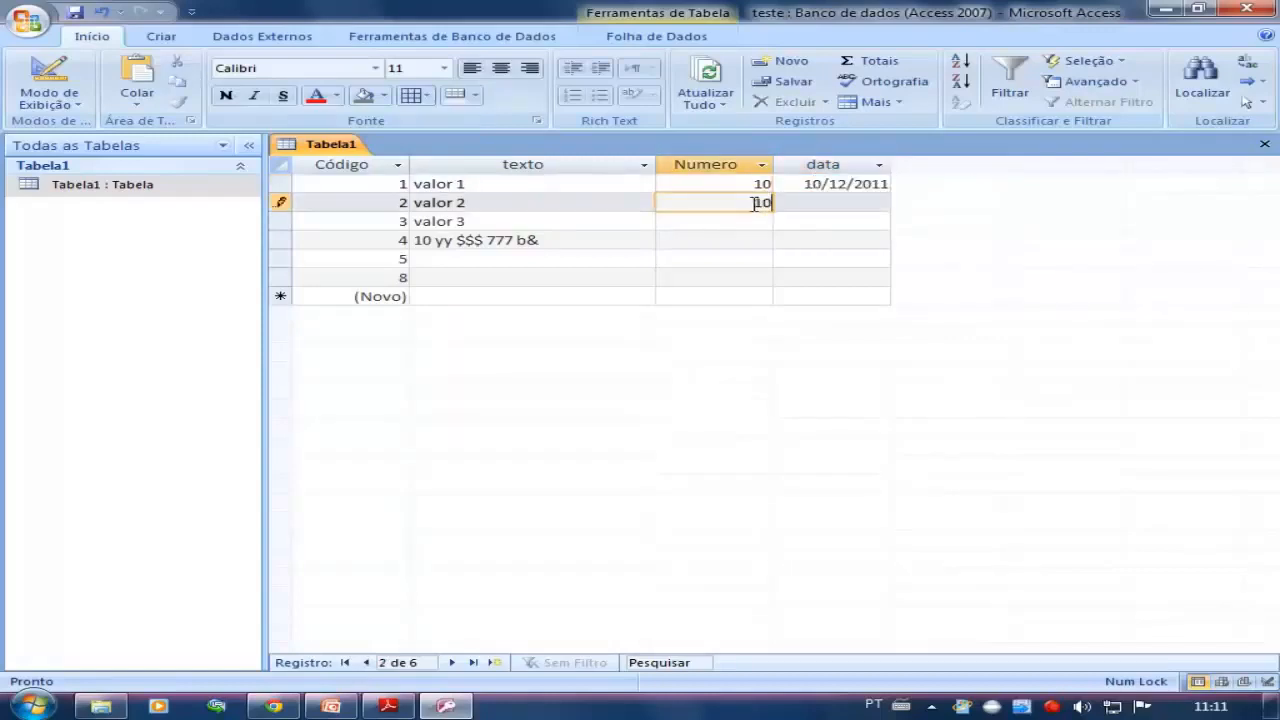
pyautogui.write('/12/2011')
pyautogui.click(710, 232)
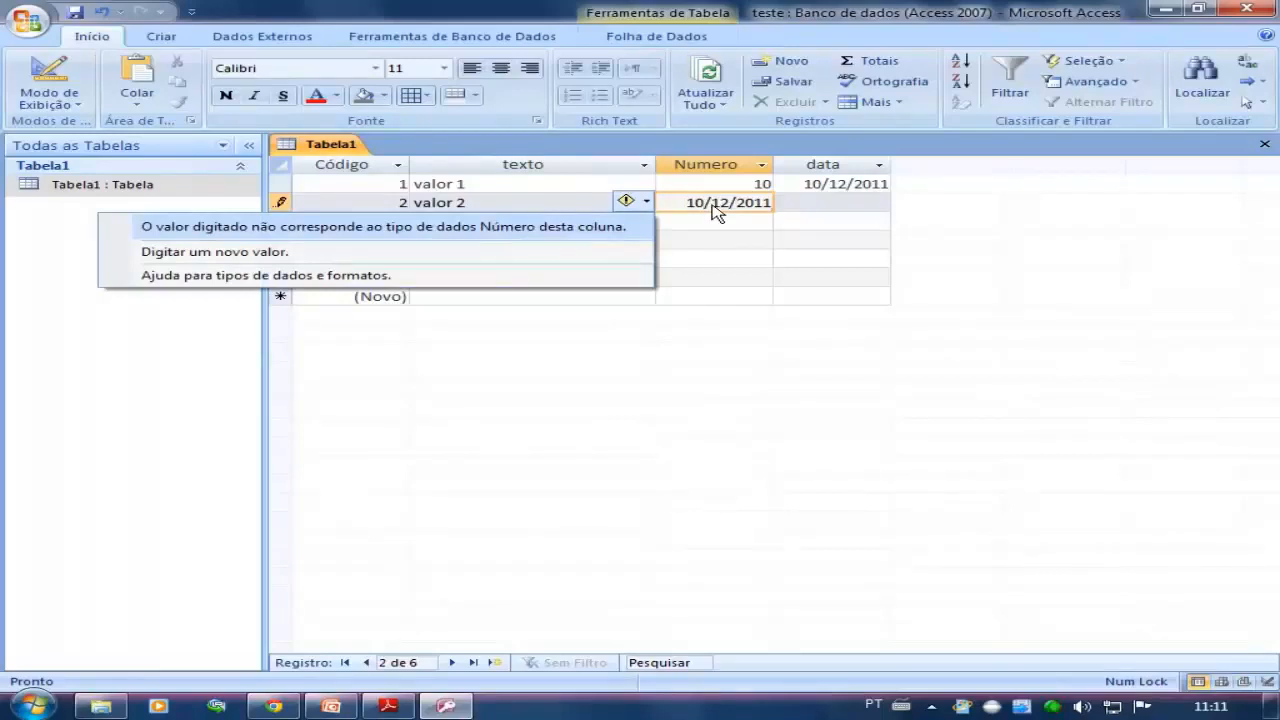
pyautogui.click(460, 254)
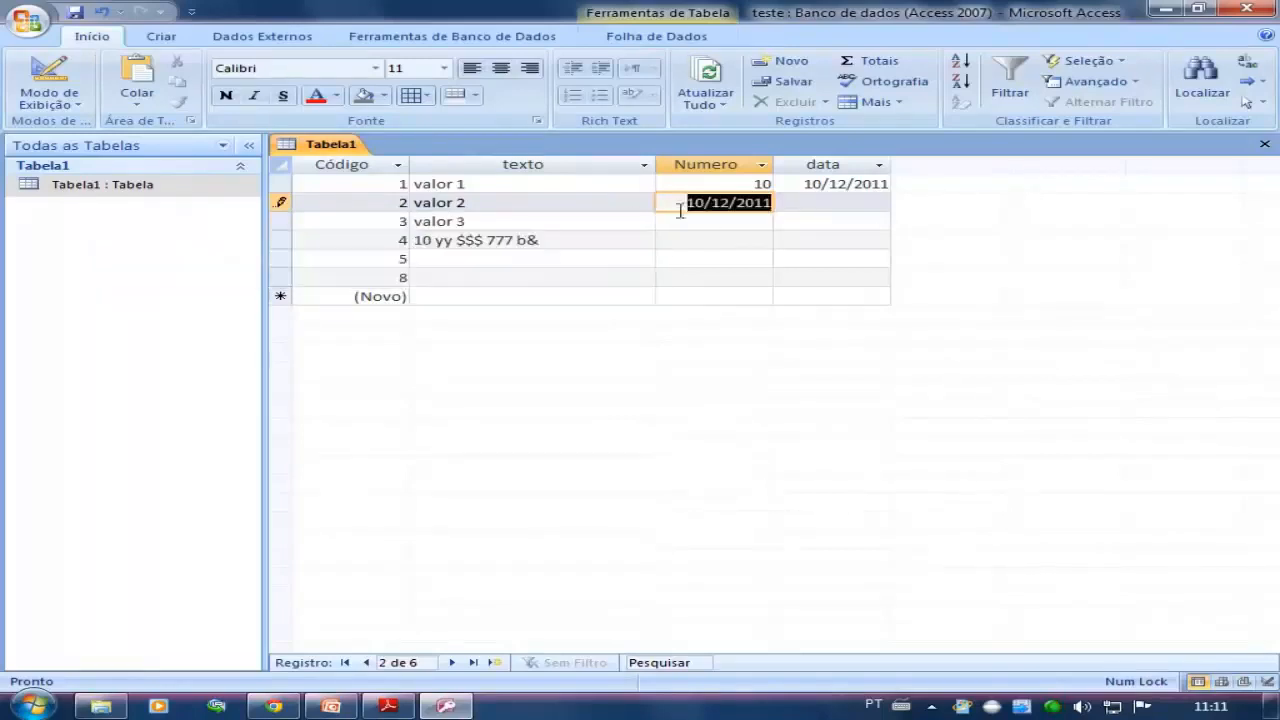
pyautogui.press('Delete')
pyautogui.click(727, 220)
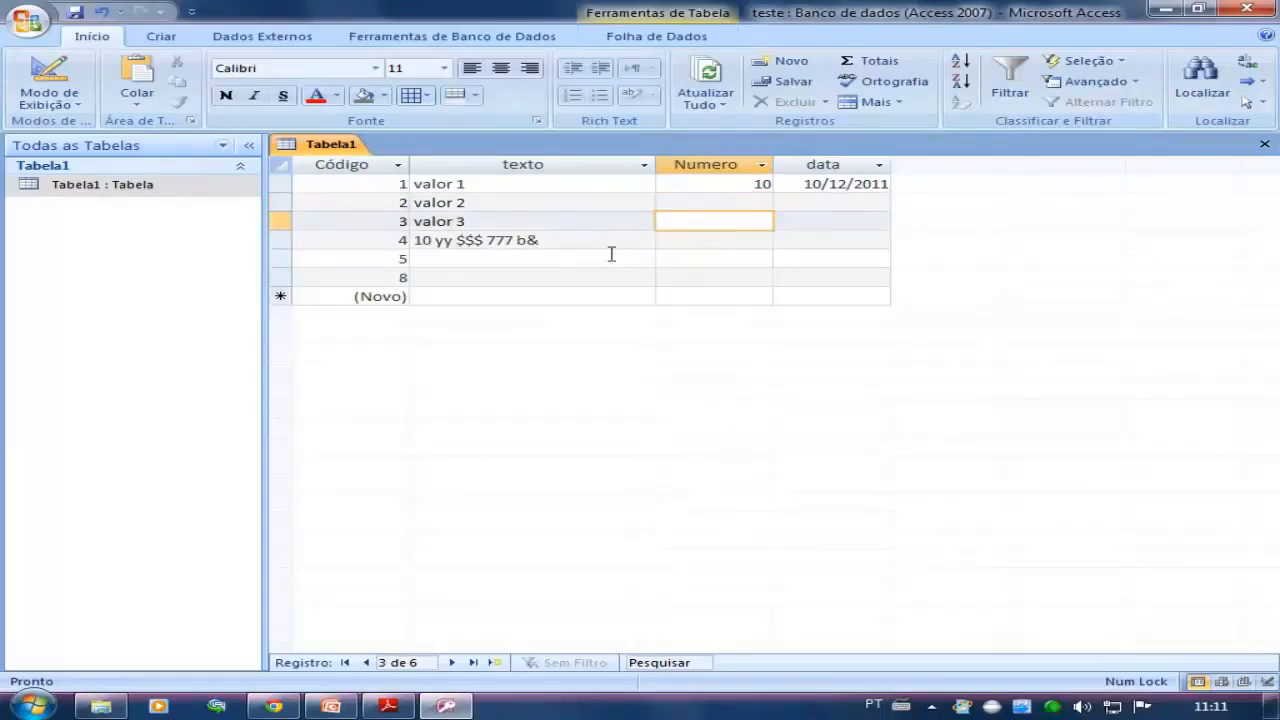
# Enter 10/12/2011 as the texto of the record with Código 5 and select the entered value
pyautogui.click(545, 260)
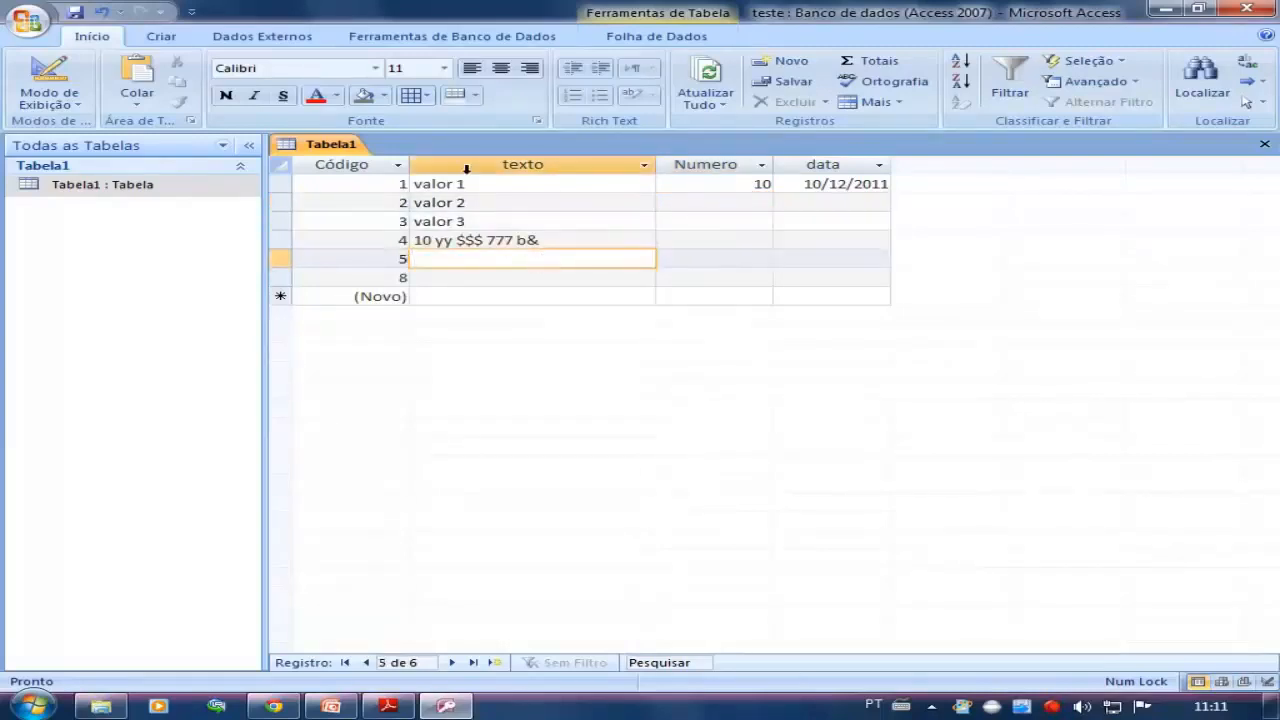
pyautogui.press('BackSpace')
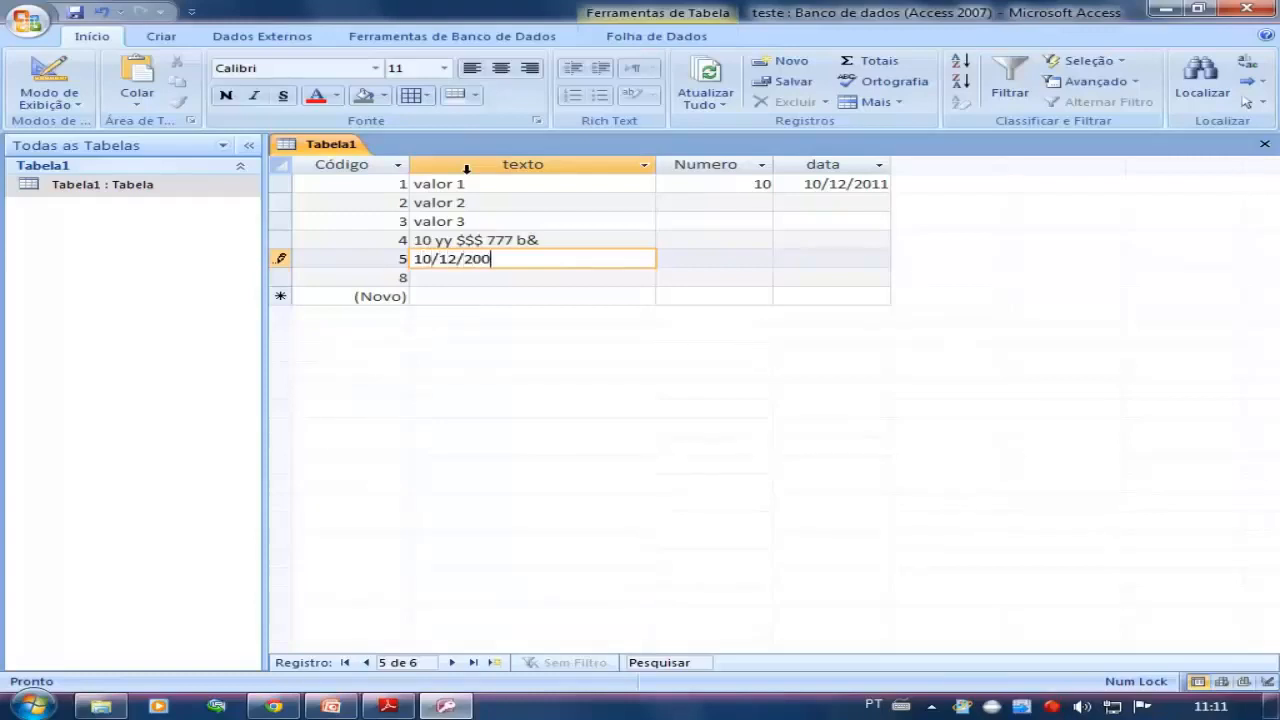
pyautogui.press('Down')
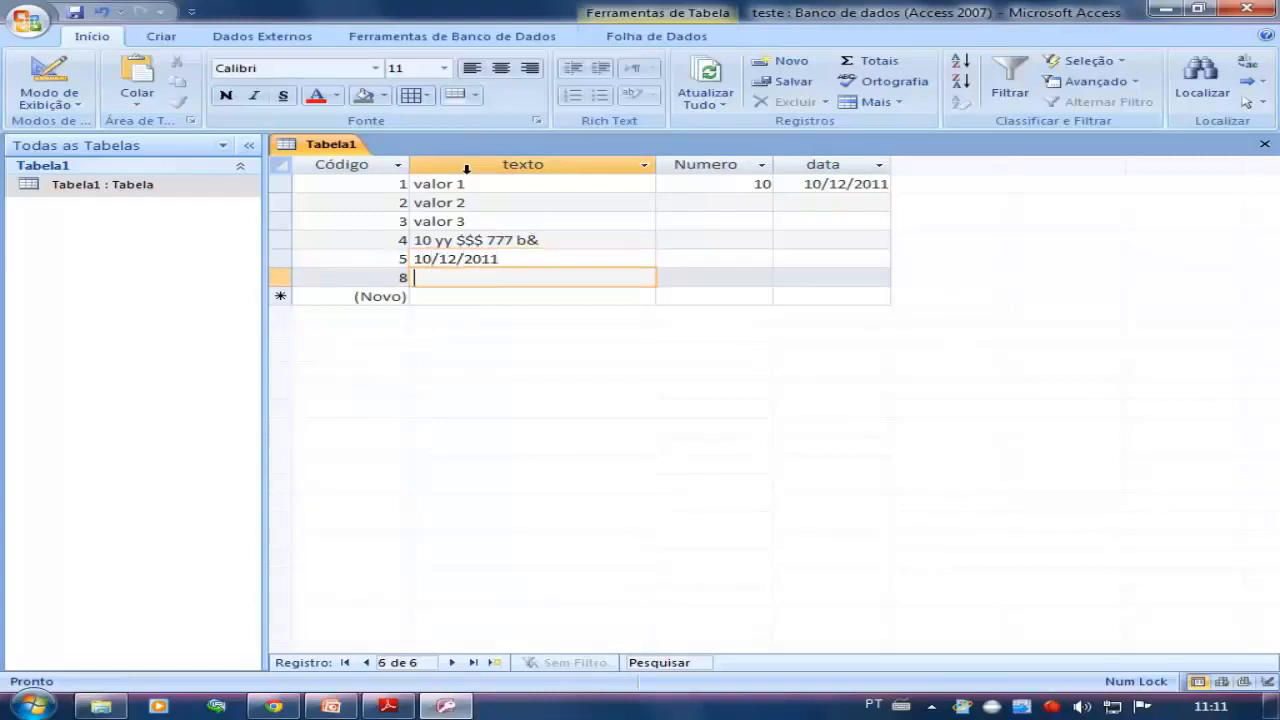
pyautogui.click(505, 259)
pyautogui.moveTo(512, 260); pyautogui.dragTo(440, 275)
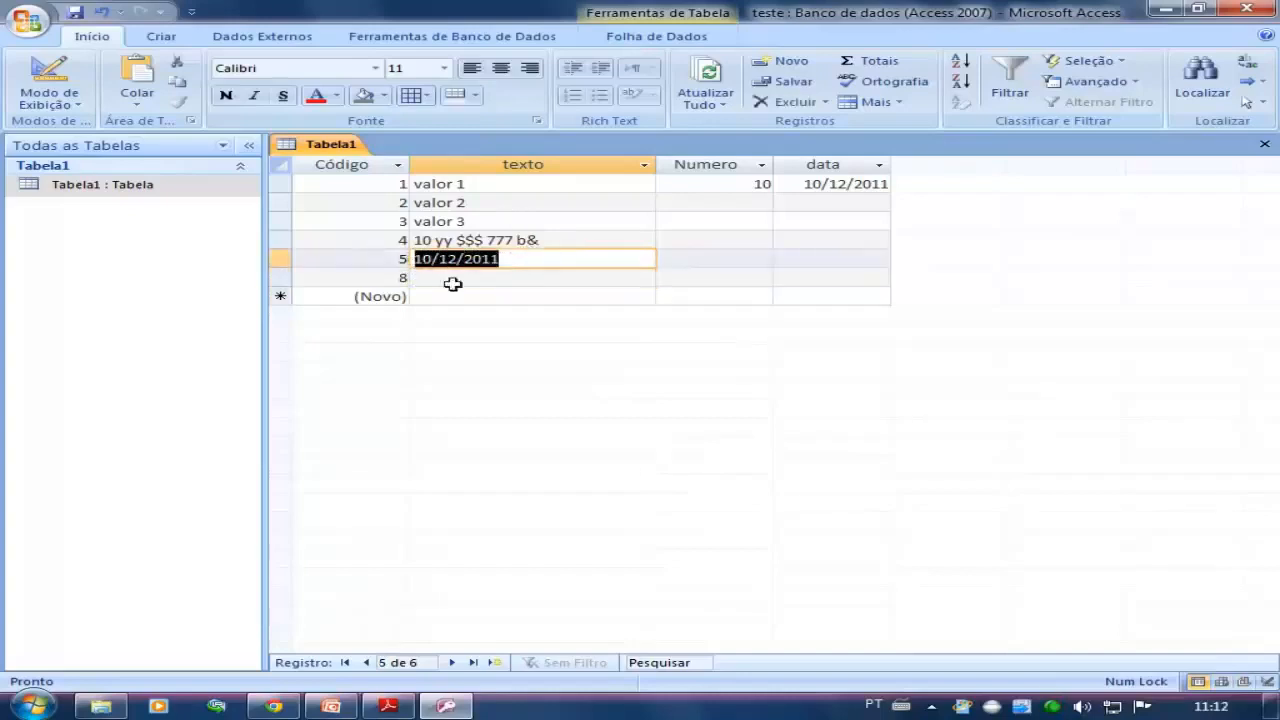
pyautogui.click(452, 279)
pyautogui.click(482, 259)
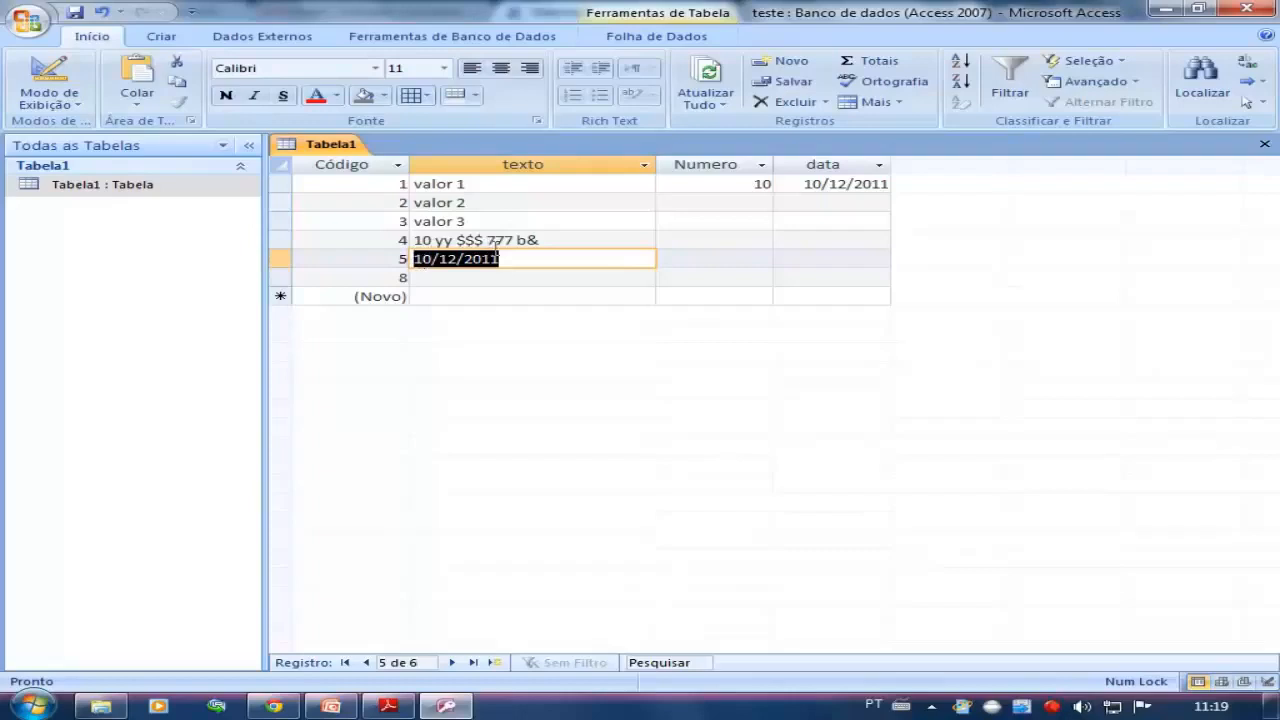
# Try to enter valalr as the data value of the record with Código 5, and clear the entry
pyautogui.click(831, 263)
pyautogui.write('valalr')
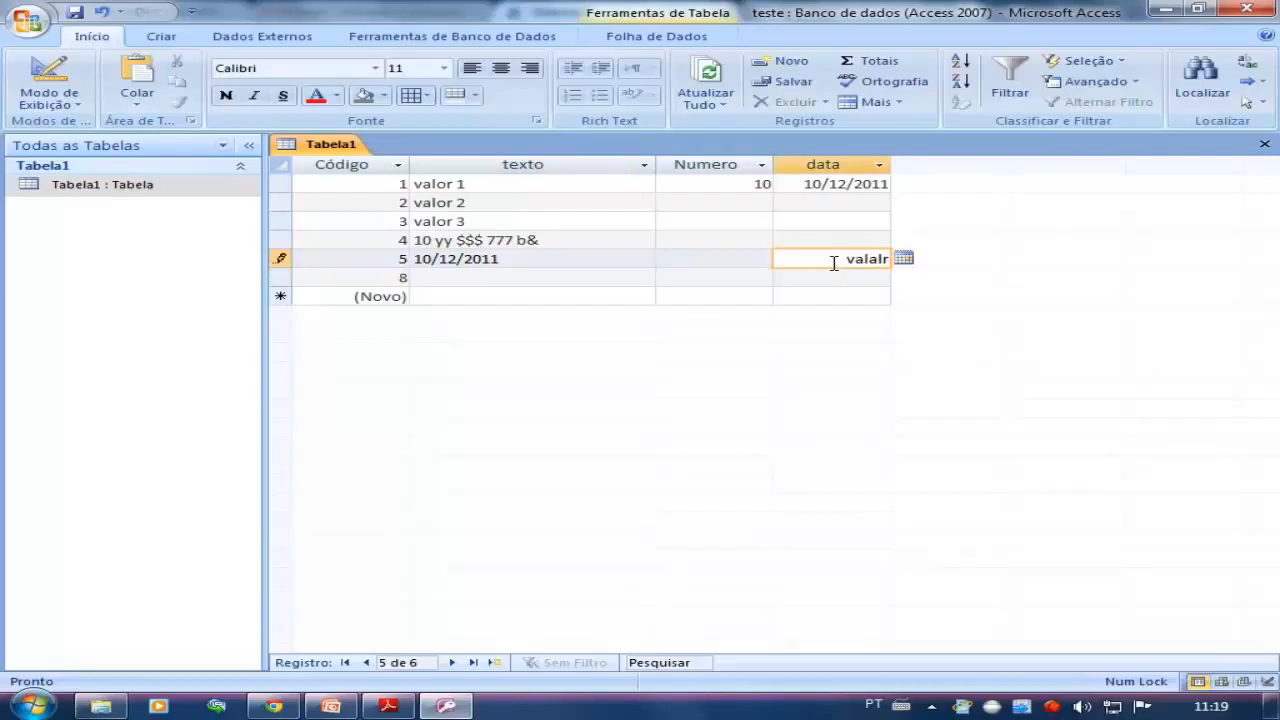
pyautogui.click(838, 272)
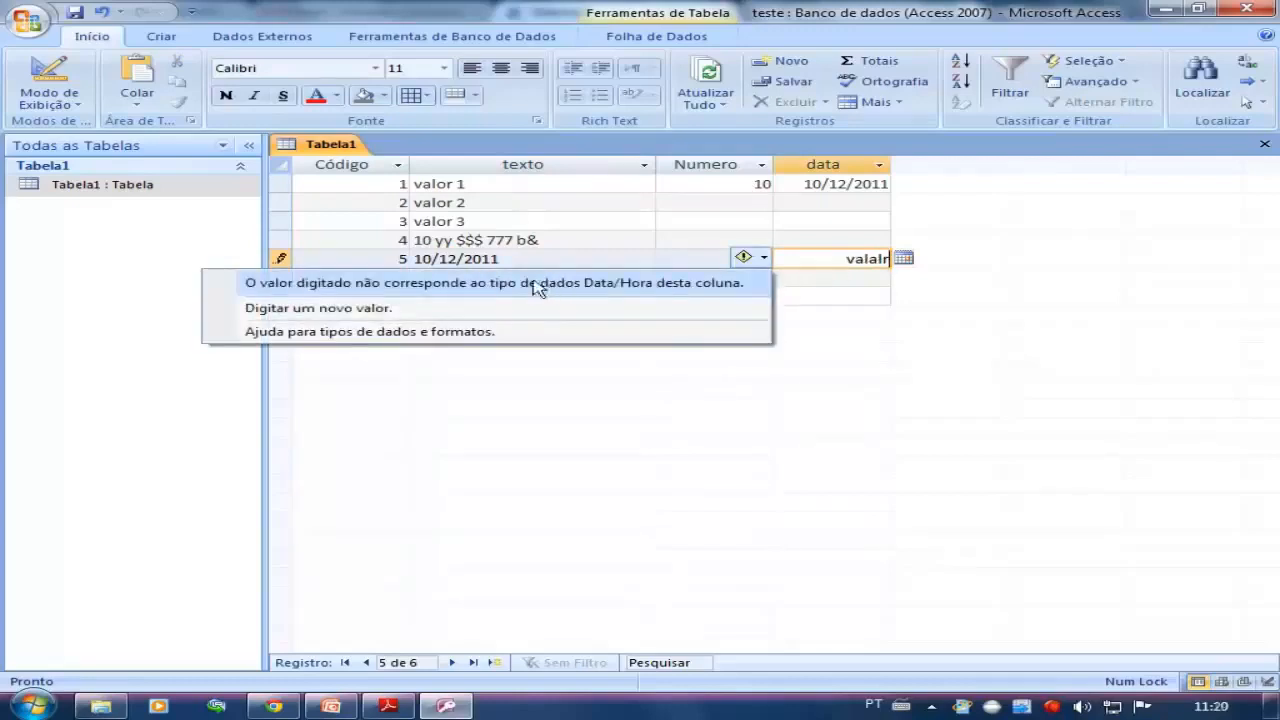
pyautogui.click(500, 306)
pyautogui.press('Delete')
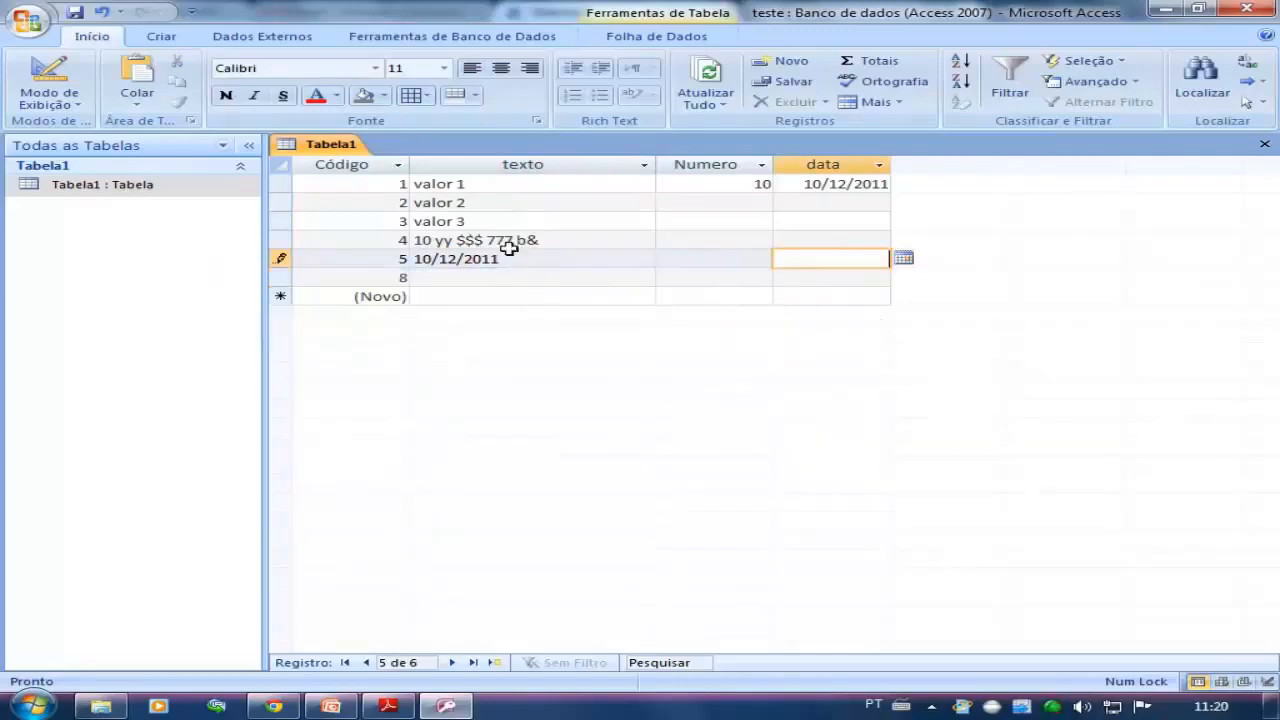
# Check the data field's data type in the design view of Tabela1 and return to the datasheet
pyautogui.click(530, 262)
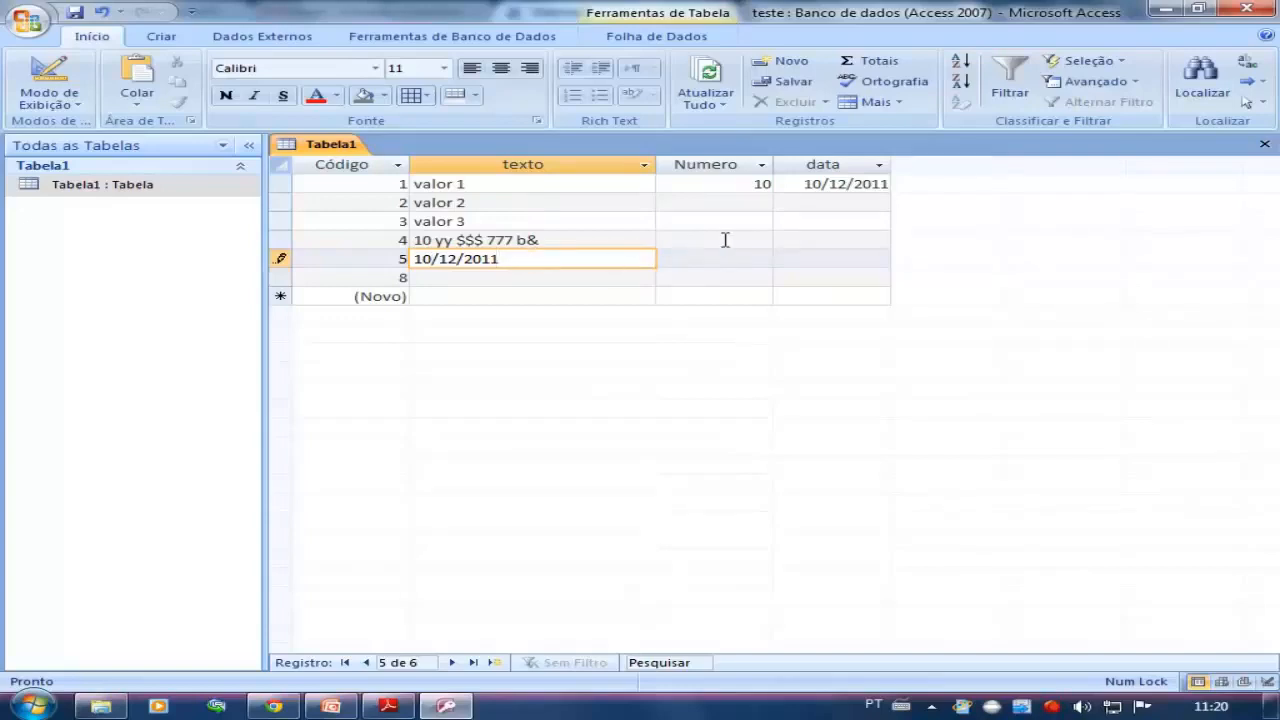
pyautogui.click(702, 260)
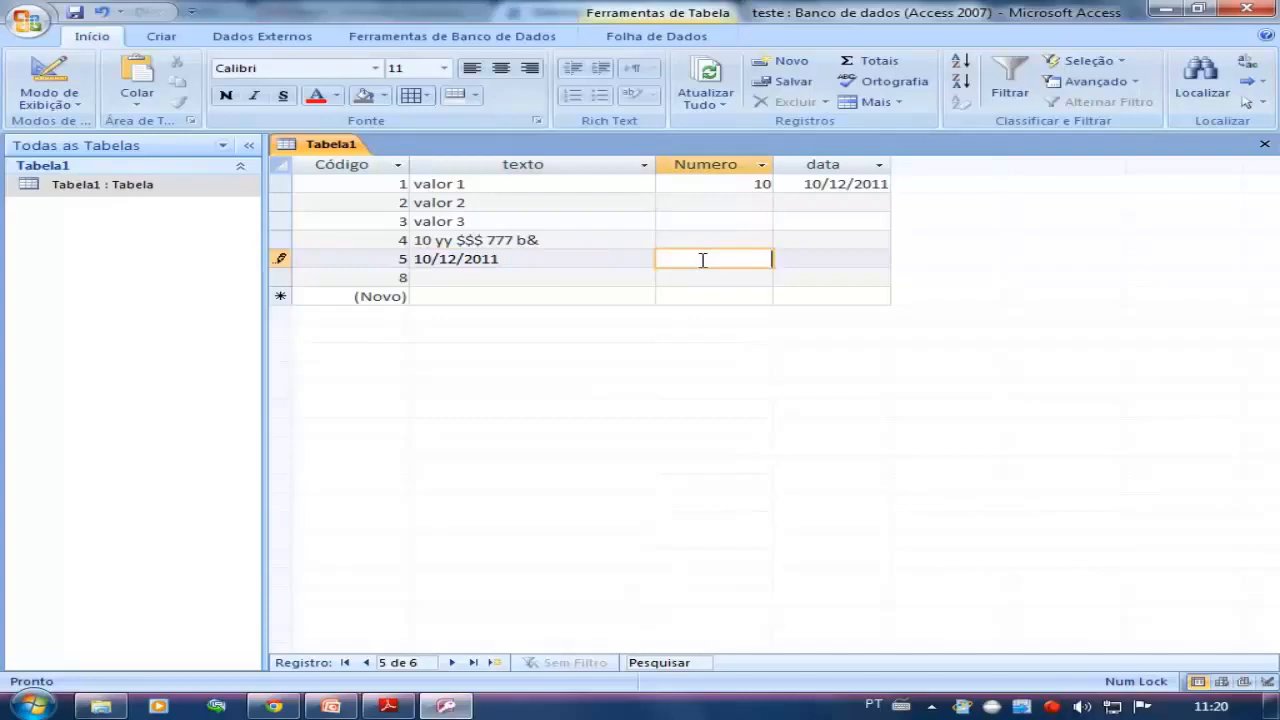
pyautogui.click(530, 280)
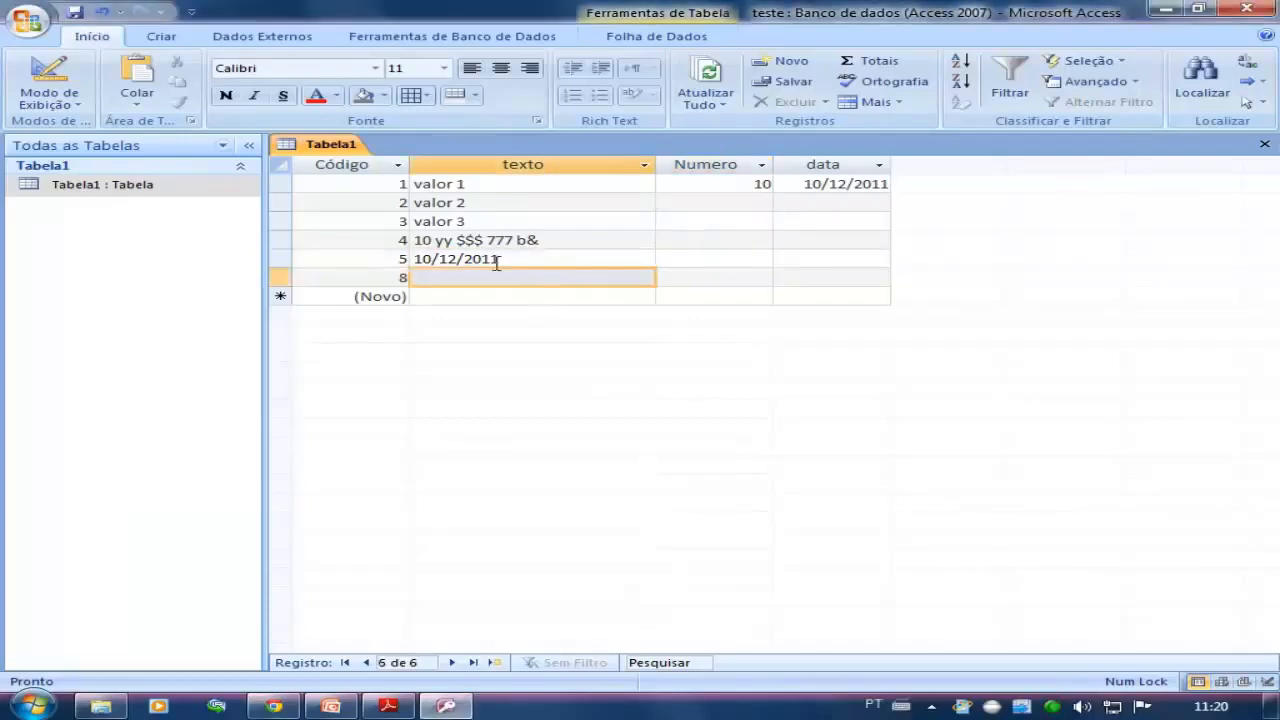
pyautogui.click(37, 93)
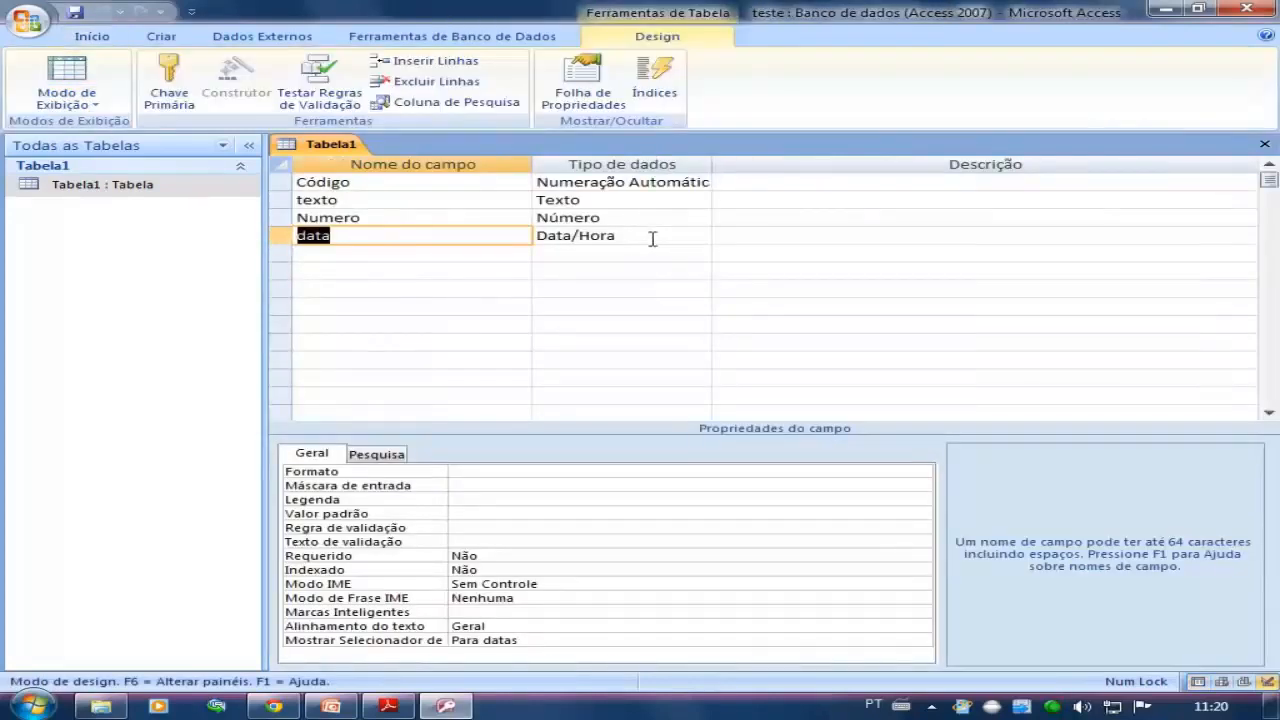
pyautogui.click(652, 238)
pyautogui.doubleClick(88, 188)
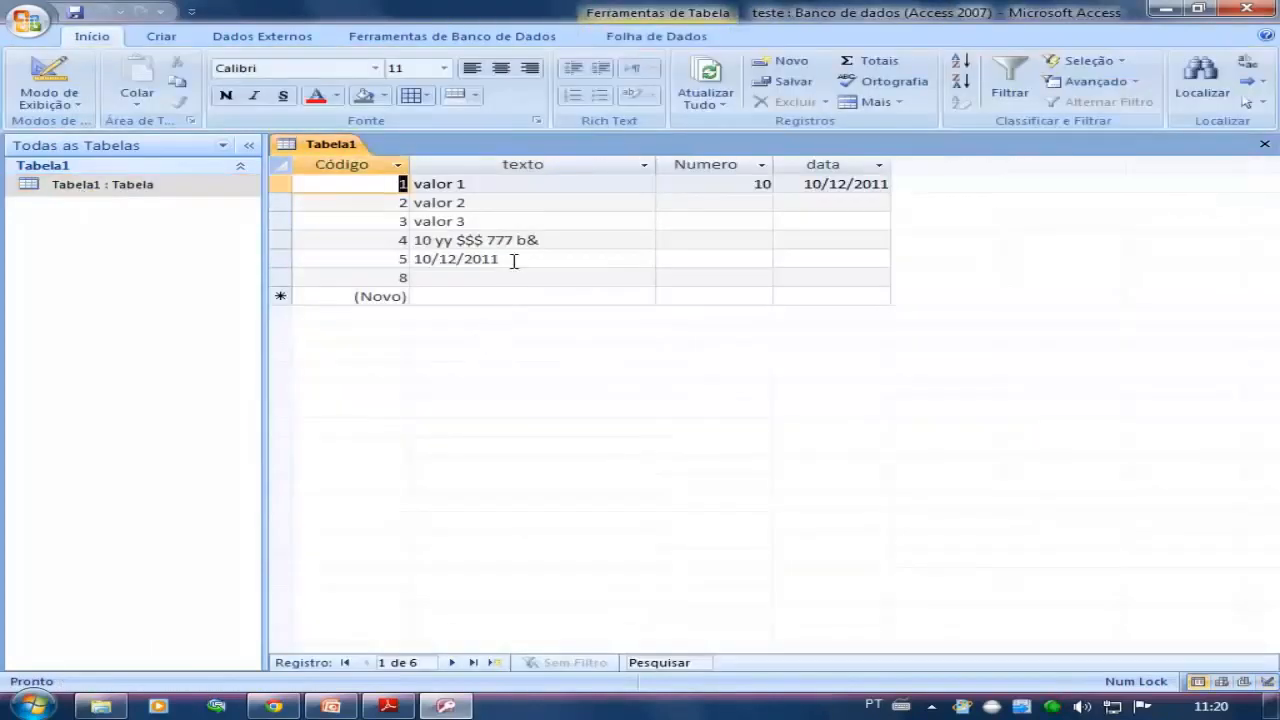
# Replace the texto value of the record with Código 3 with 14/02/2011
pyautogui.moveTo(513, 261); pyautogui.dragTo(361, 260)
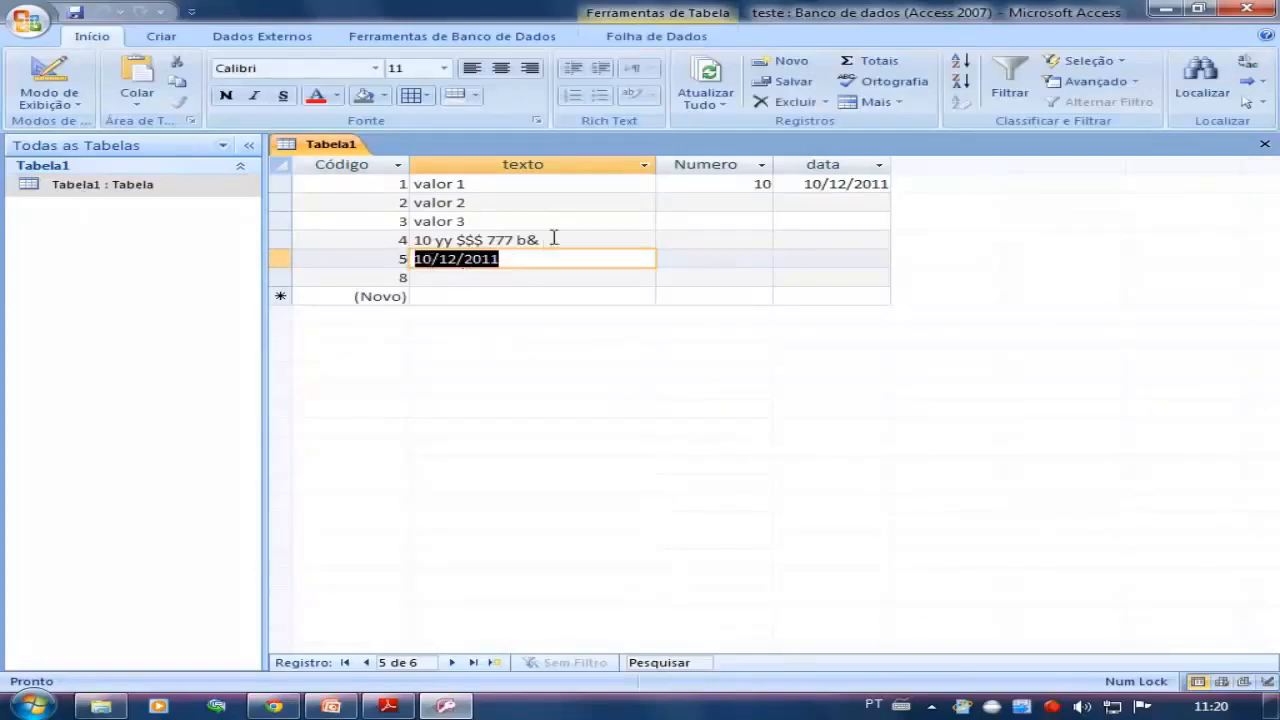
pyautogui.press('Up')
pyautogui.press('Up')
pyautogui.click(497, 187)
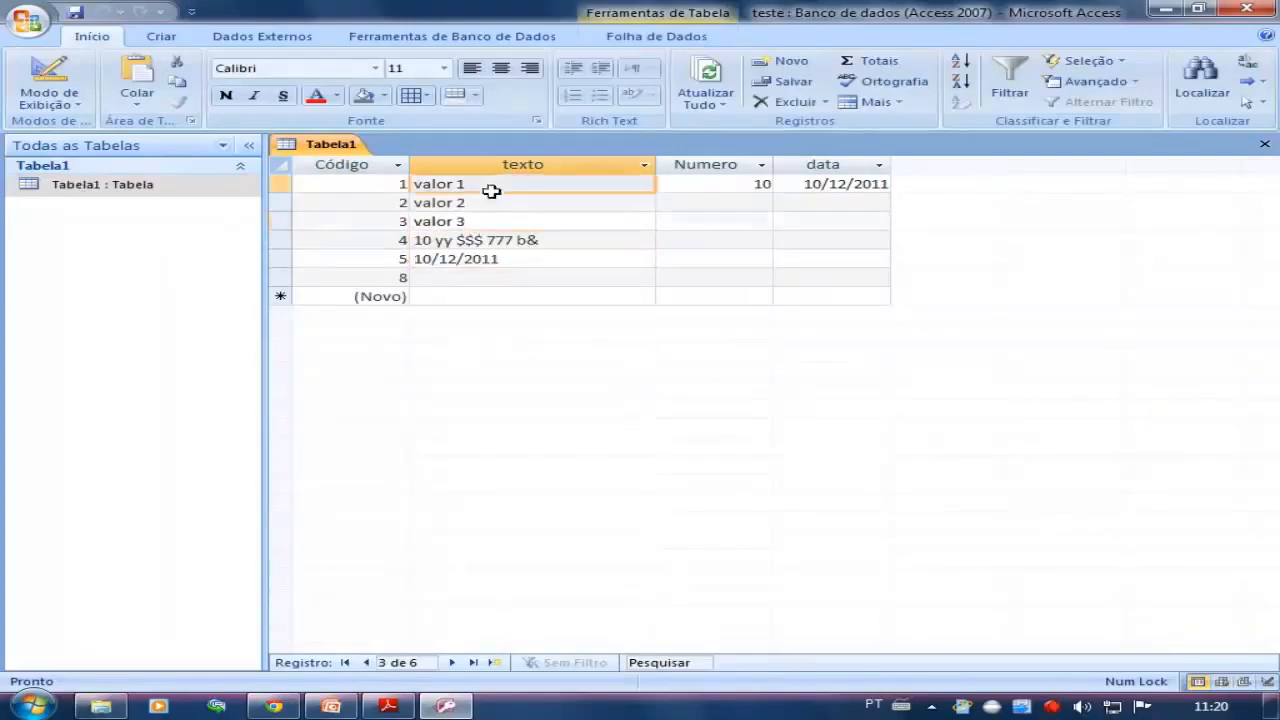
pyautogui.click(483, 204)
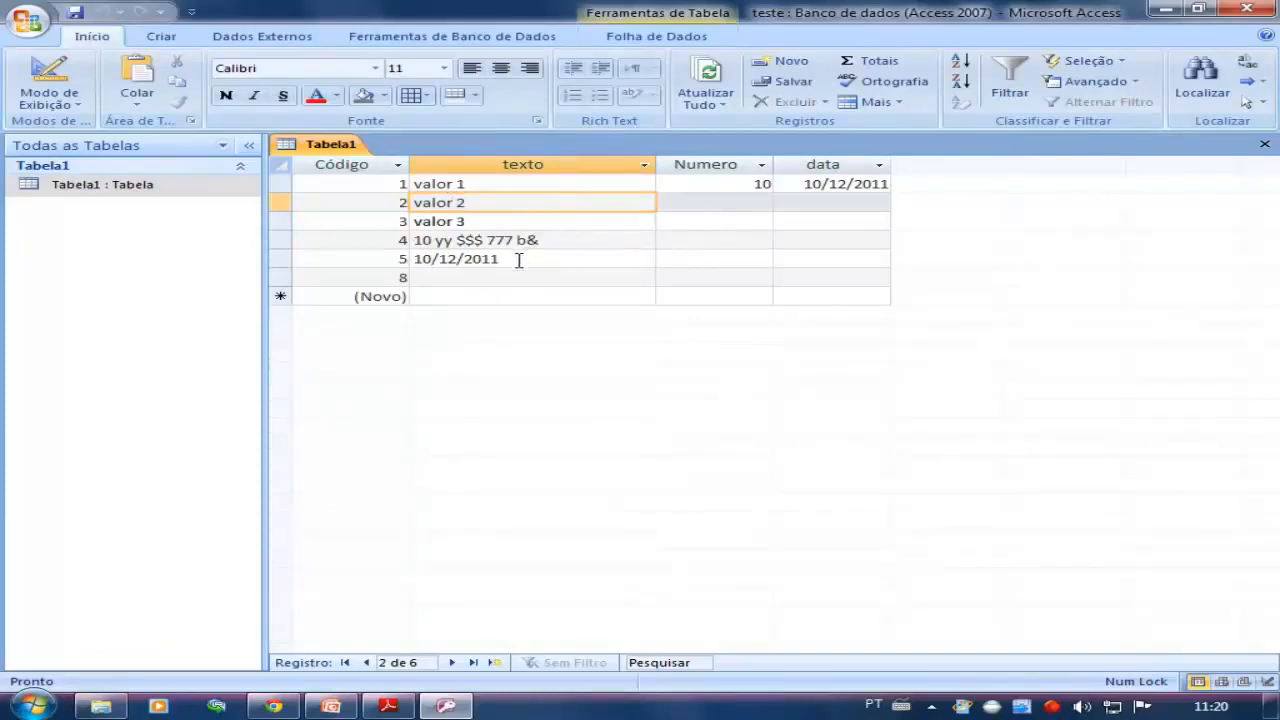
pyautogui.press('Down')
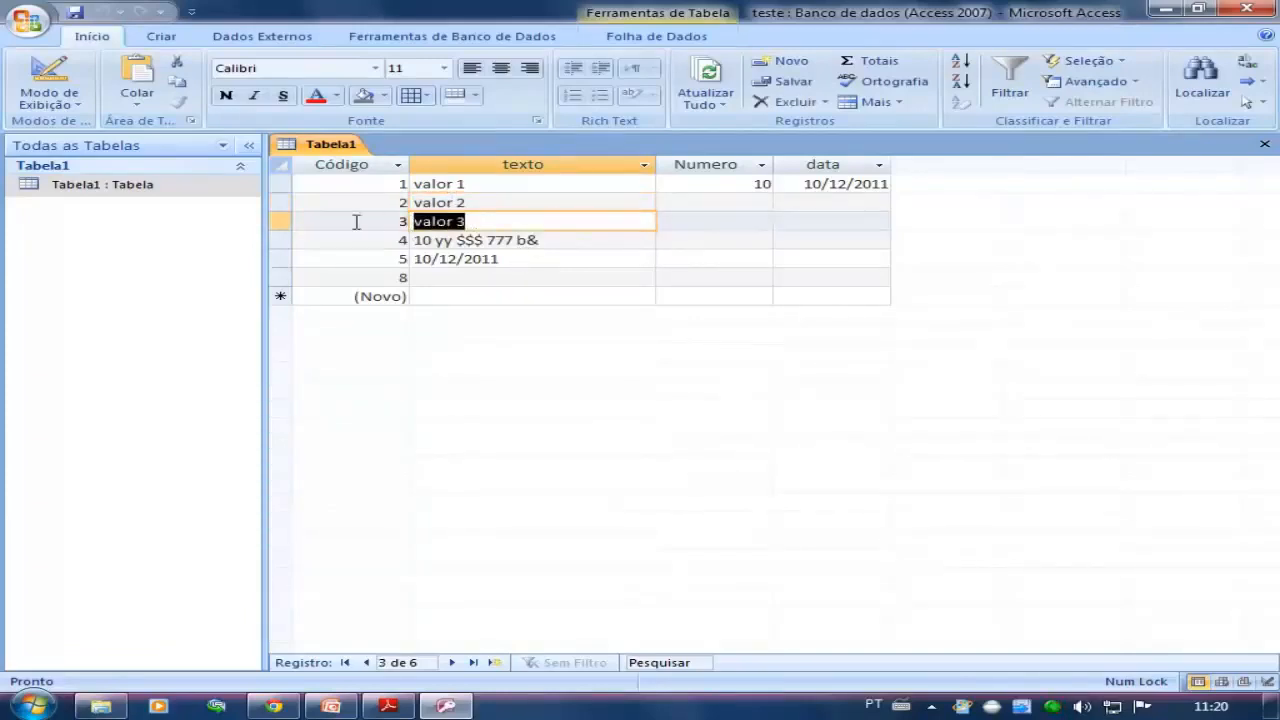
pyautogui.write('14/02/2011')
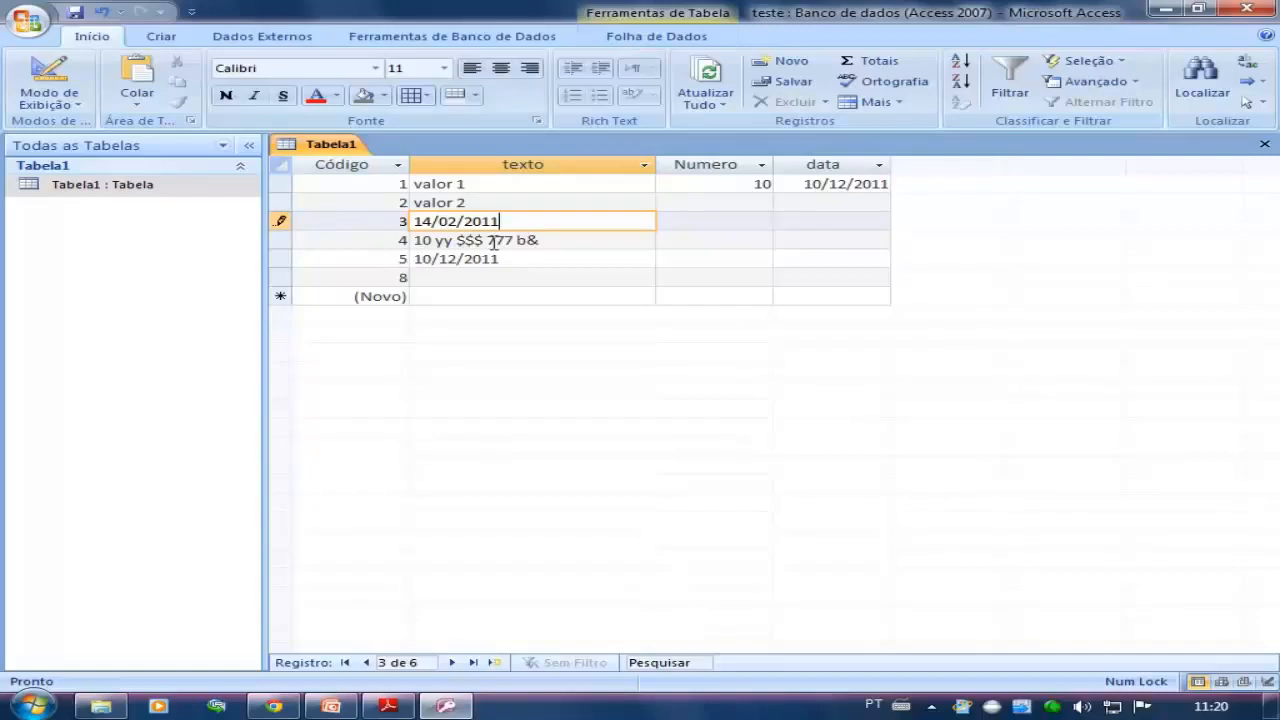
pyautogui.click(518, 261)
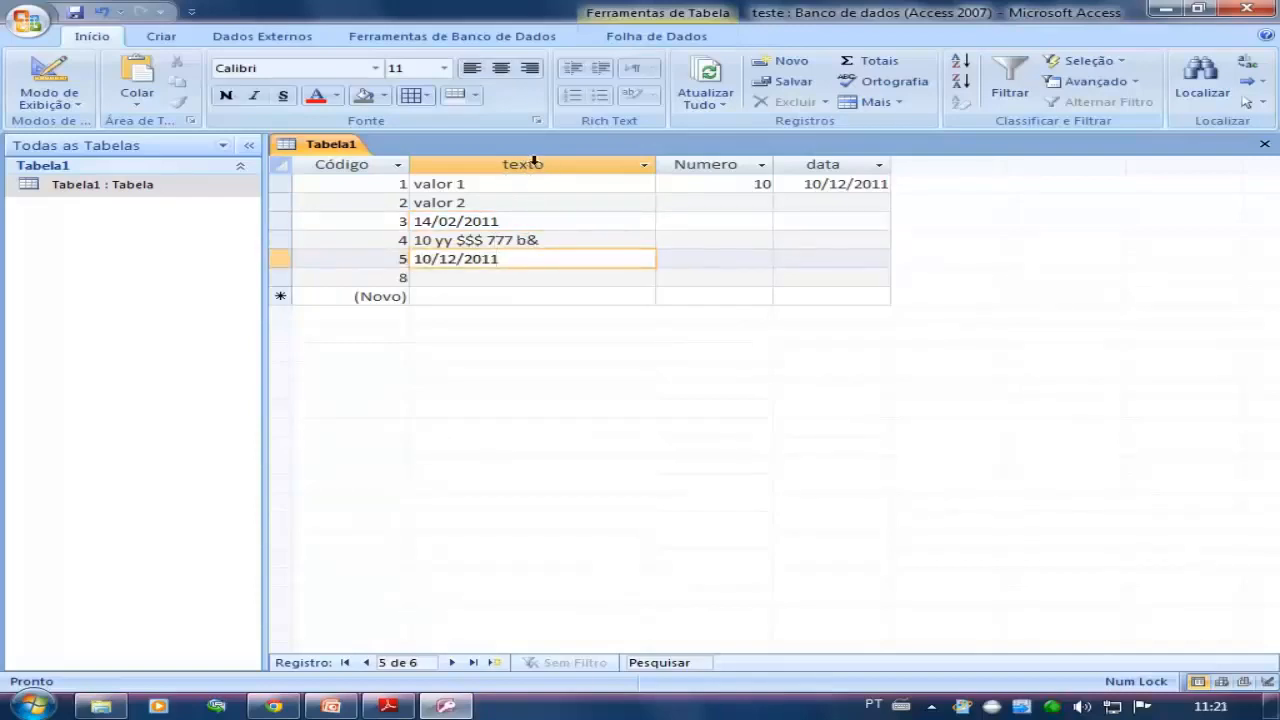
# Change the texto field's data type to Data/Hora in design view and save, agreeing to continue despite the conversion errors
pyautogui.click(45, 80)
pyautogui.click(348, 199)
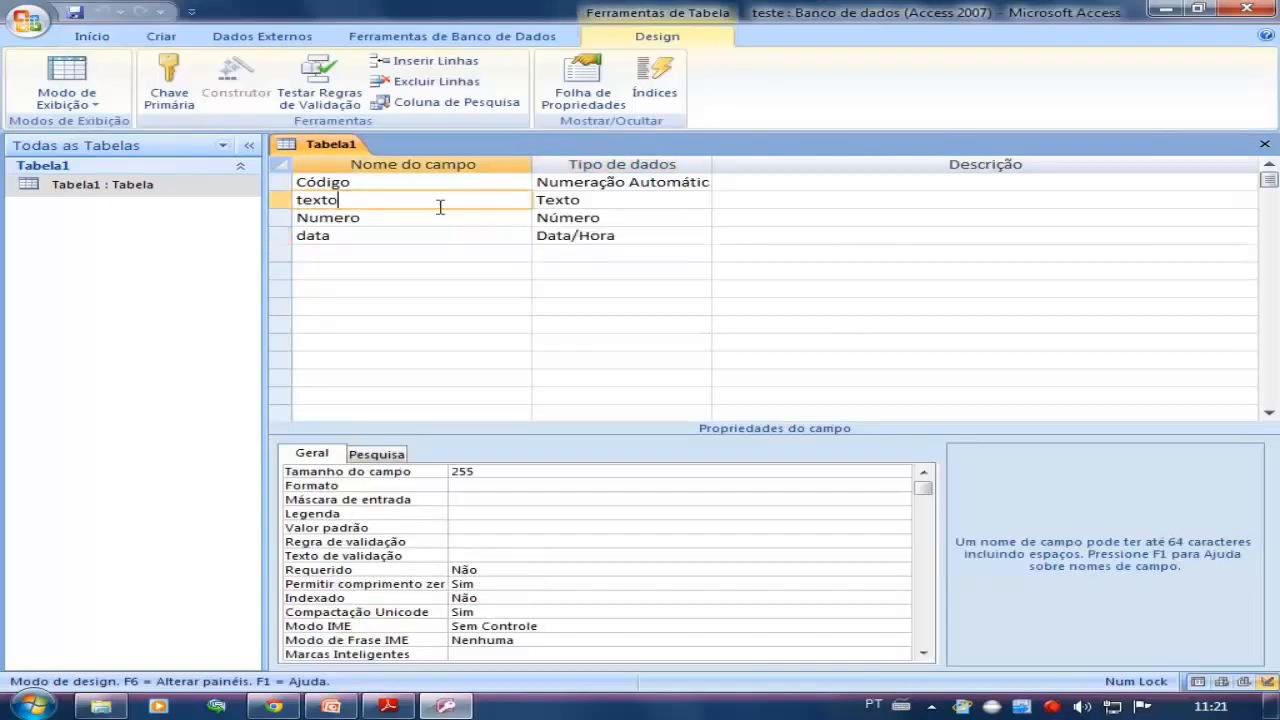
pyautogui.click(630, 205)
pyautogui.click(699, 201)
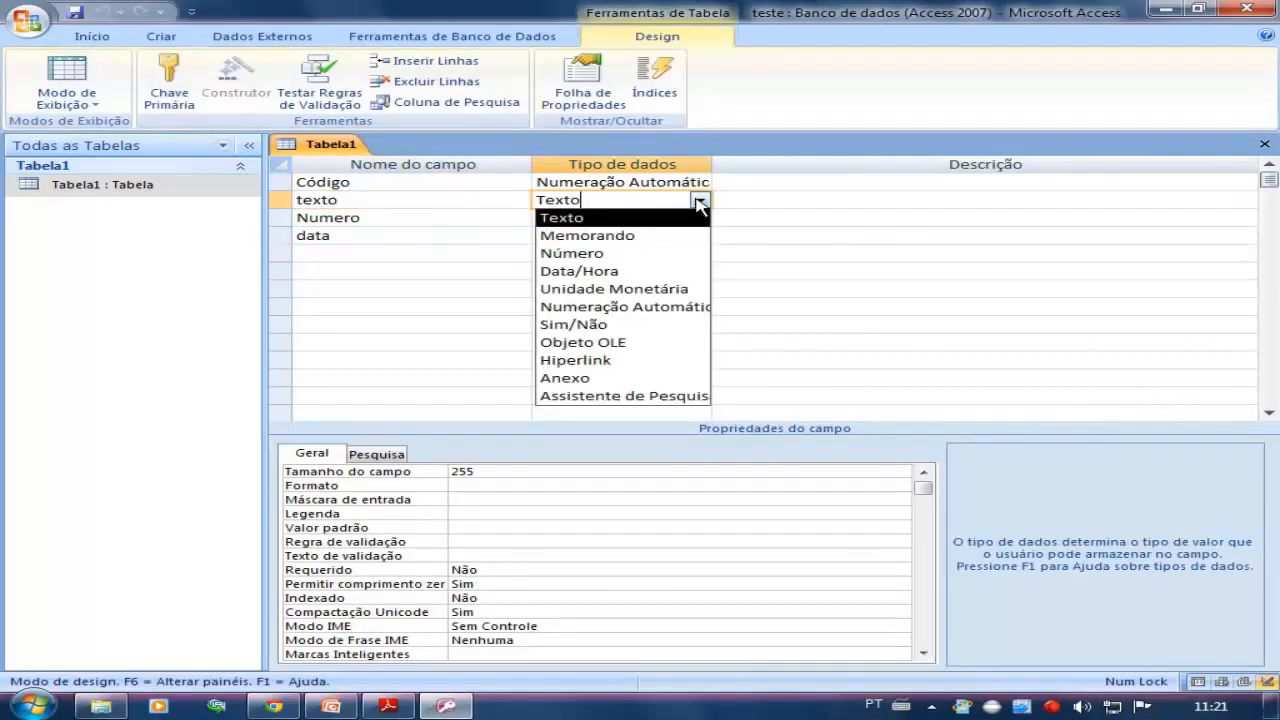
pyautogui.click(650, 273)
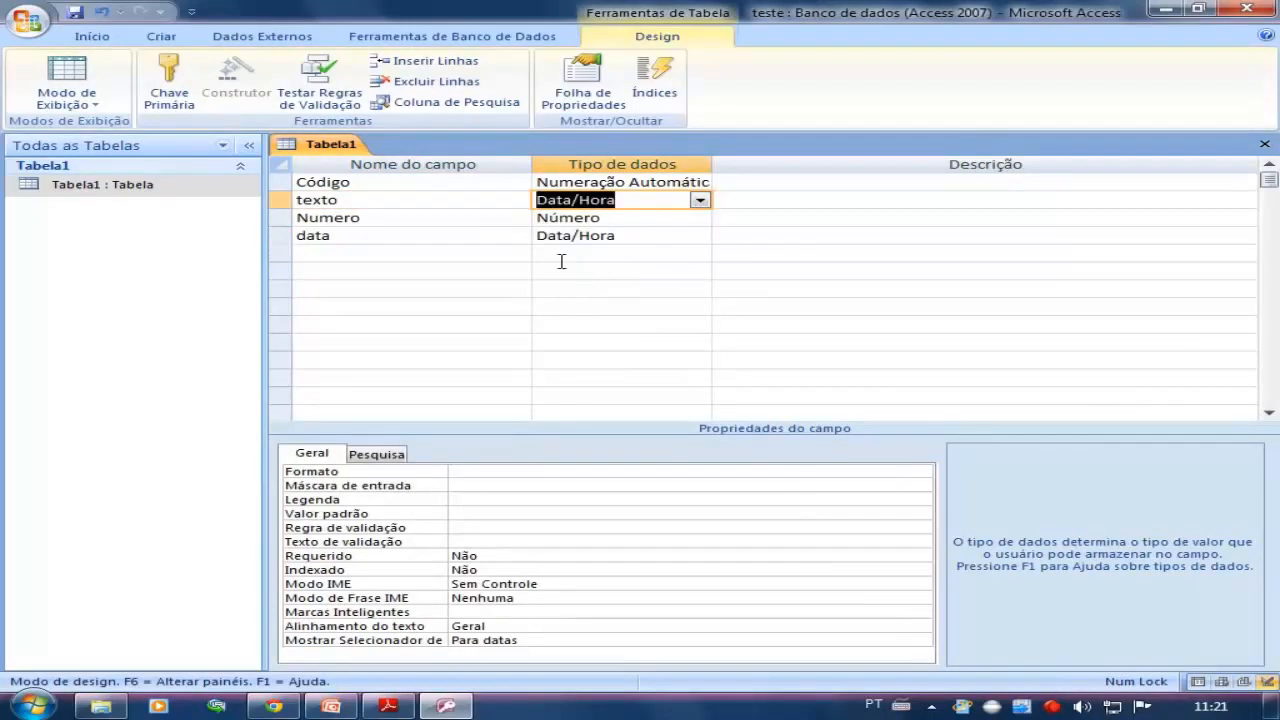
pyautogui.click(76, 13)
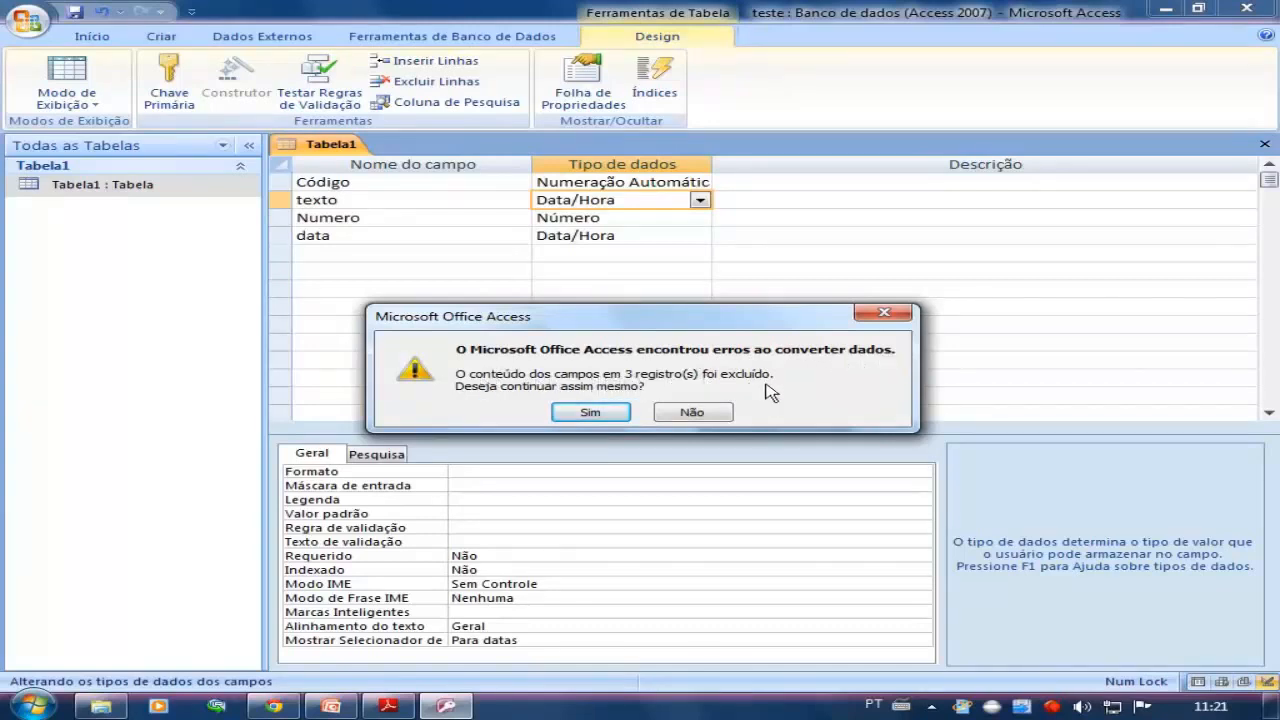
pyautogui.click(588, 411)
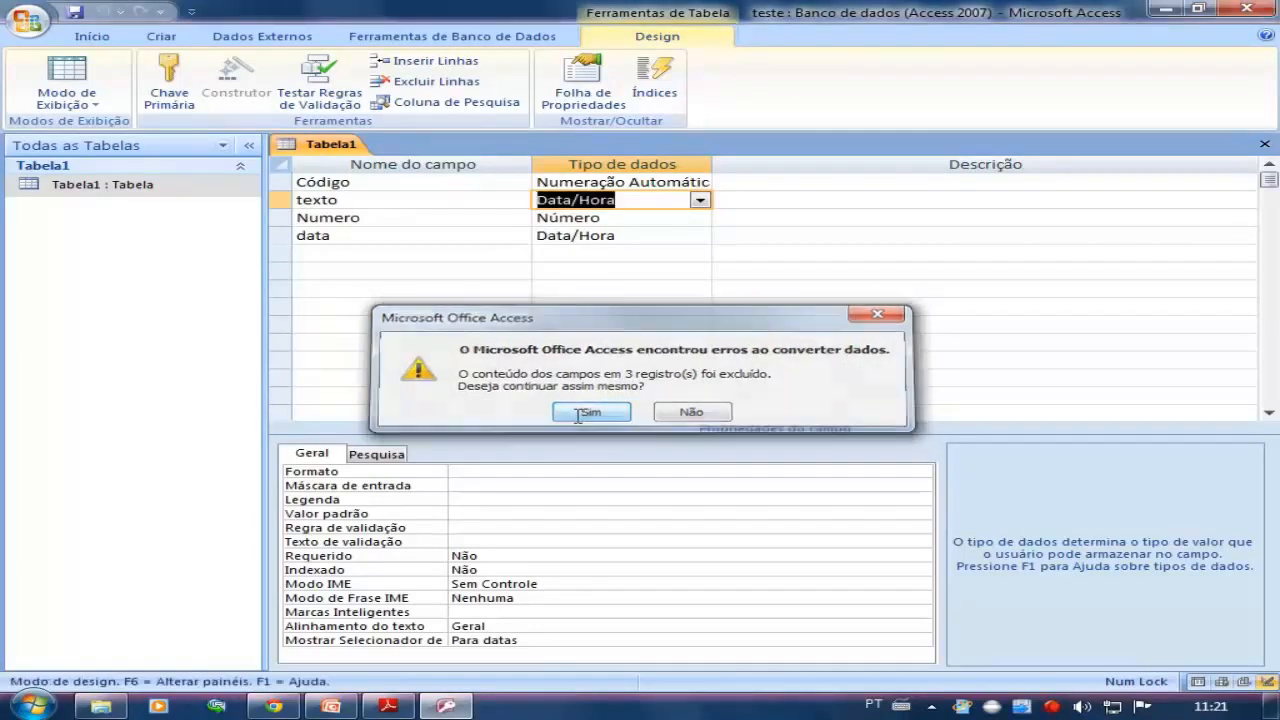
# Reopen the Tabela1 datasheet and examine the texto values after the data type conversion
pyautogui.doubleClick(110, 184)
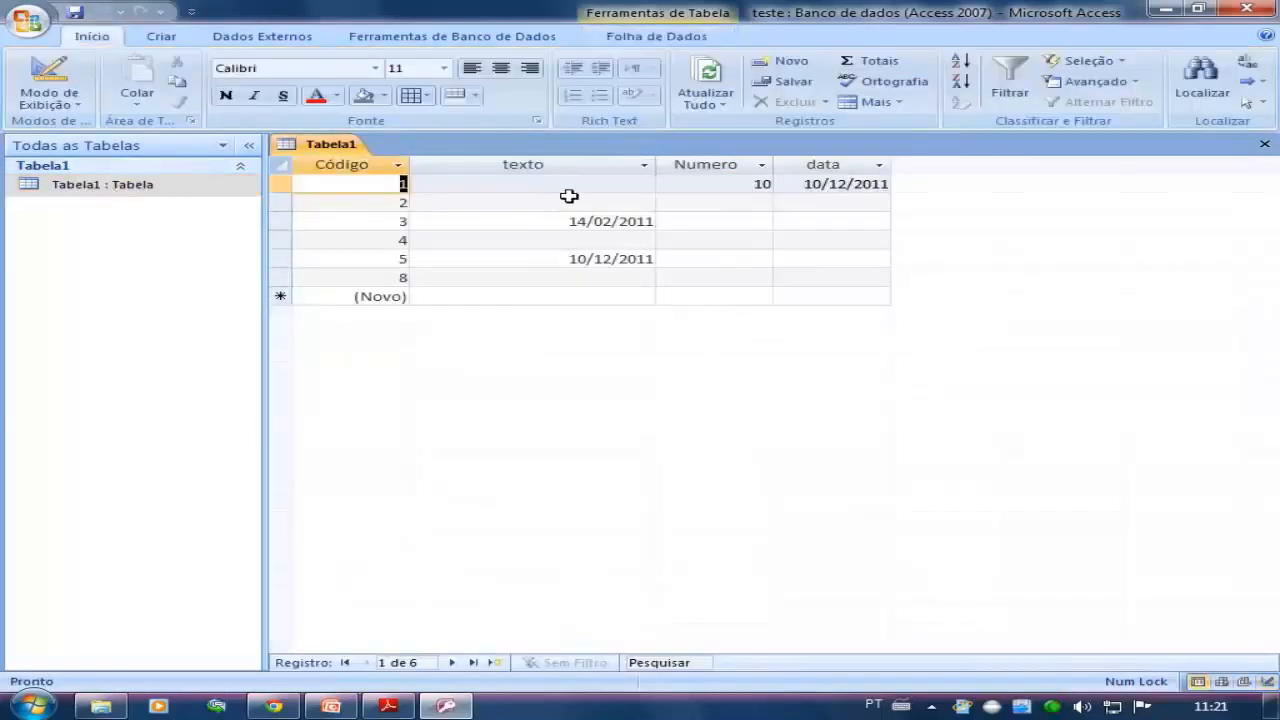
pyautogui.click(574, 188)
pyautogui.click(574, 203)
pyautogui.click(535, 241)
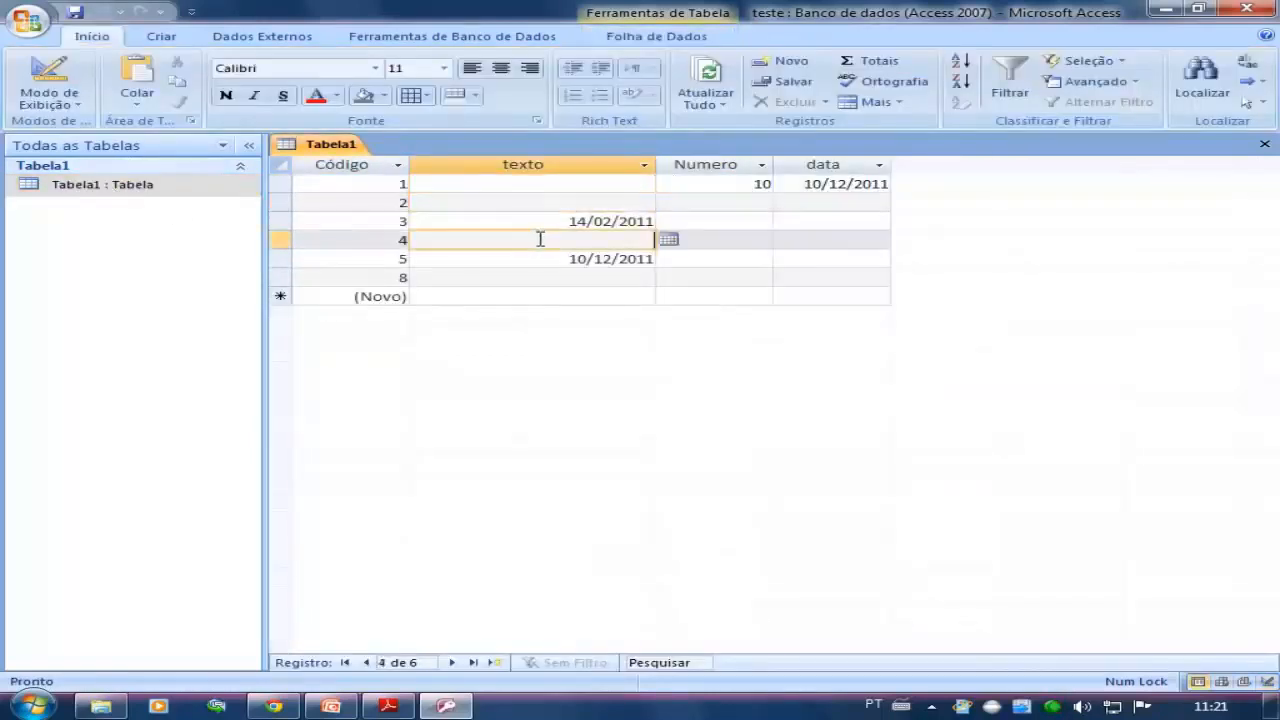
pyautogui.click(537, 277)
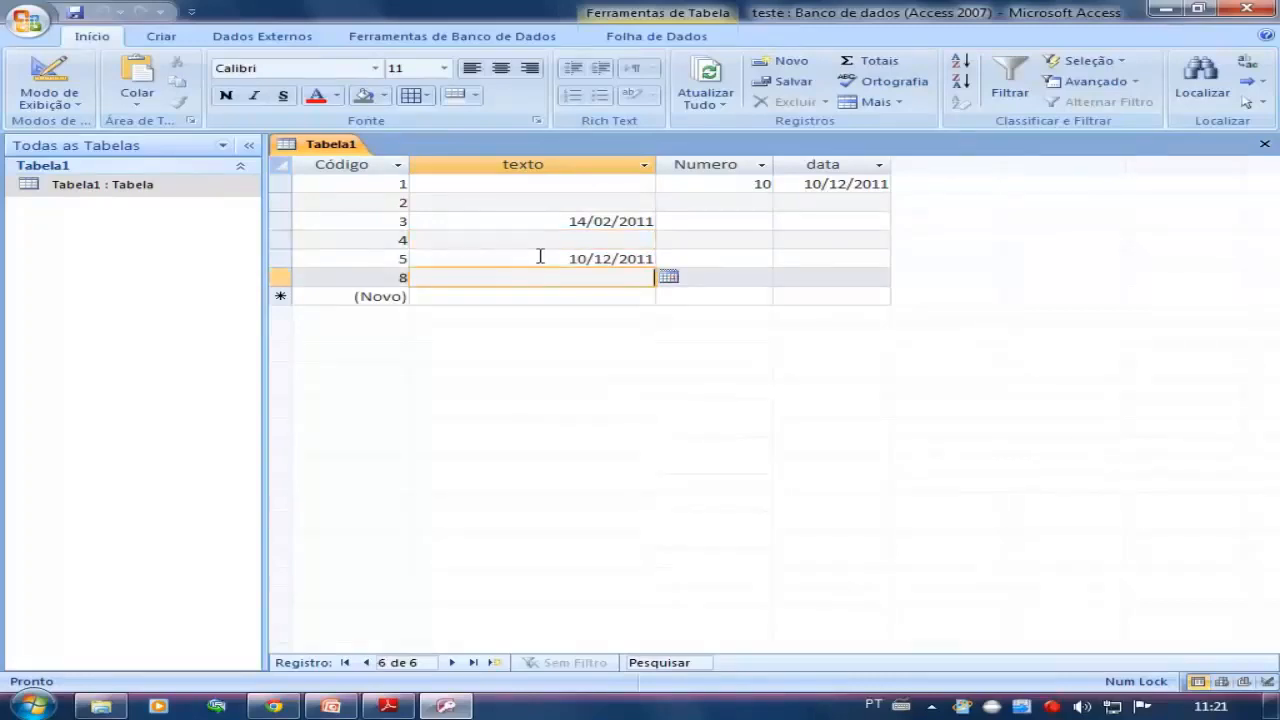
# Try to enter 10 as the texto of the record with Código 2, and clear the entry
pyautogui.click(567, 203)
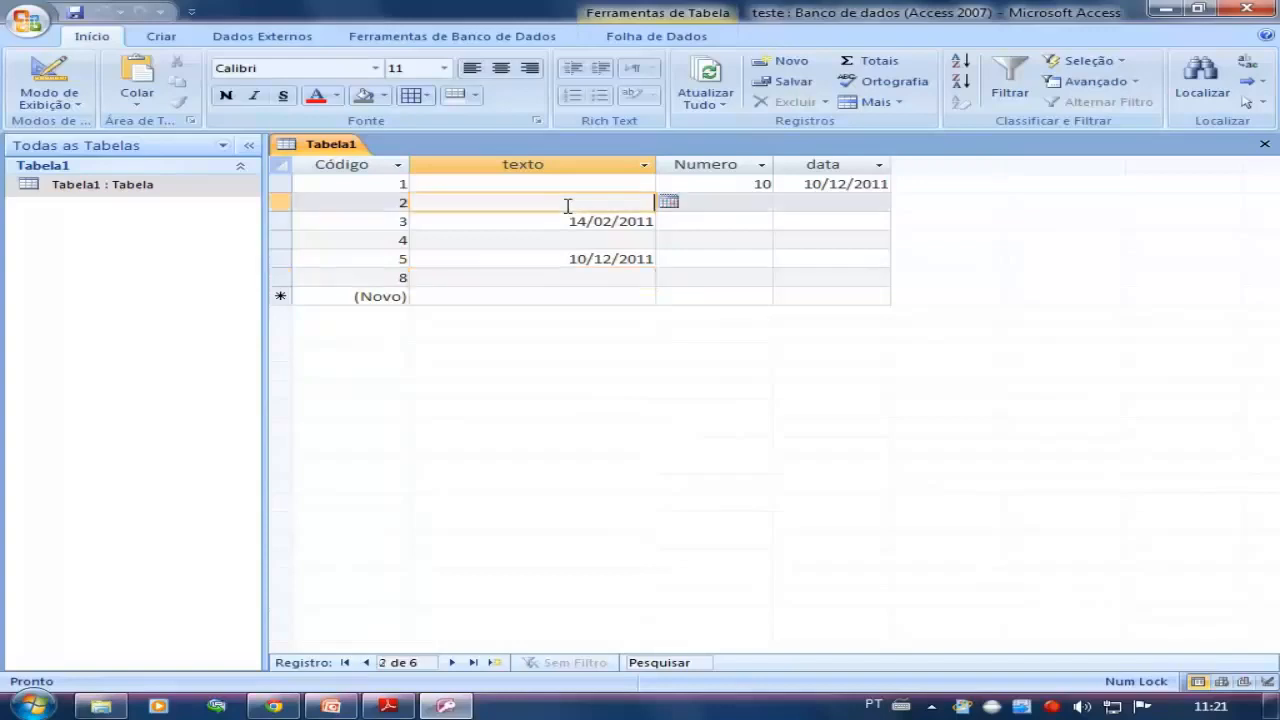
pyautogui.write('10')
pyautogui.press('Return')
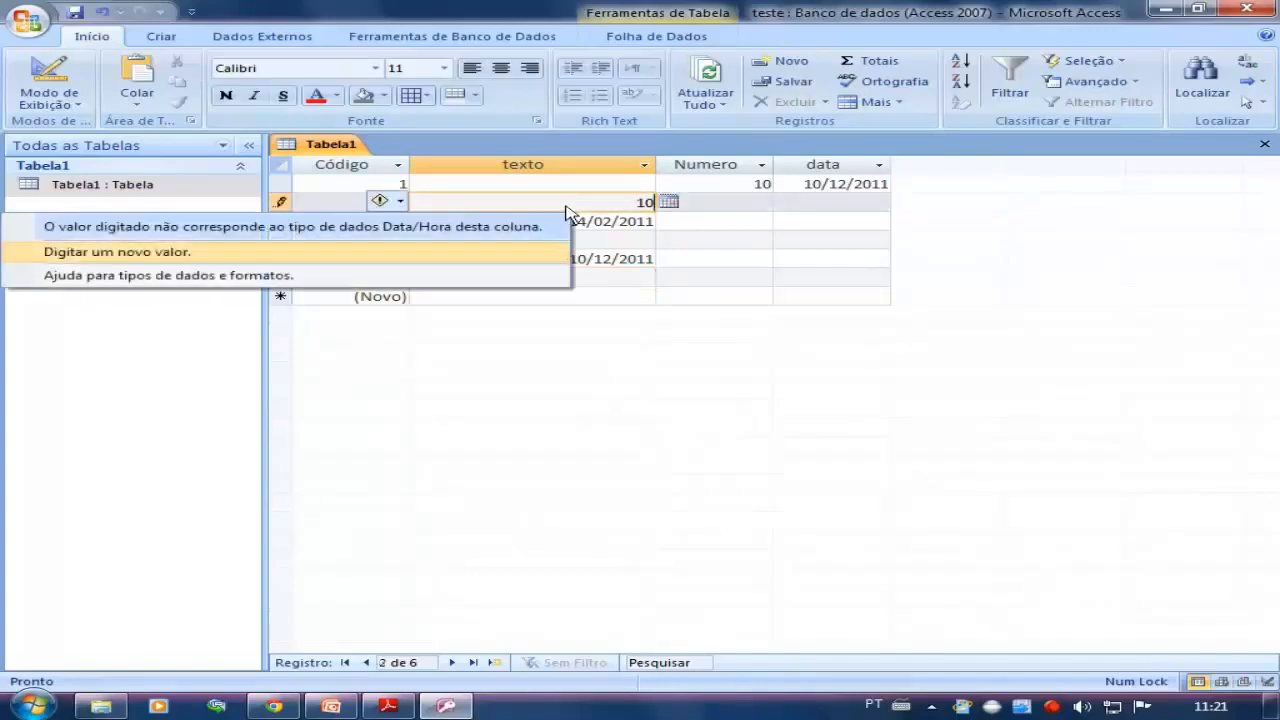
pyautogui.click(567, 212)
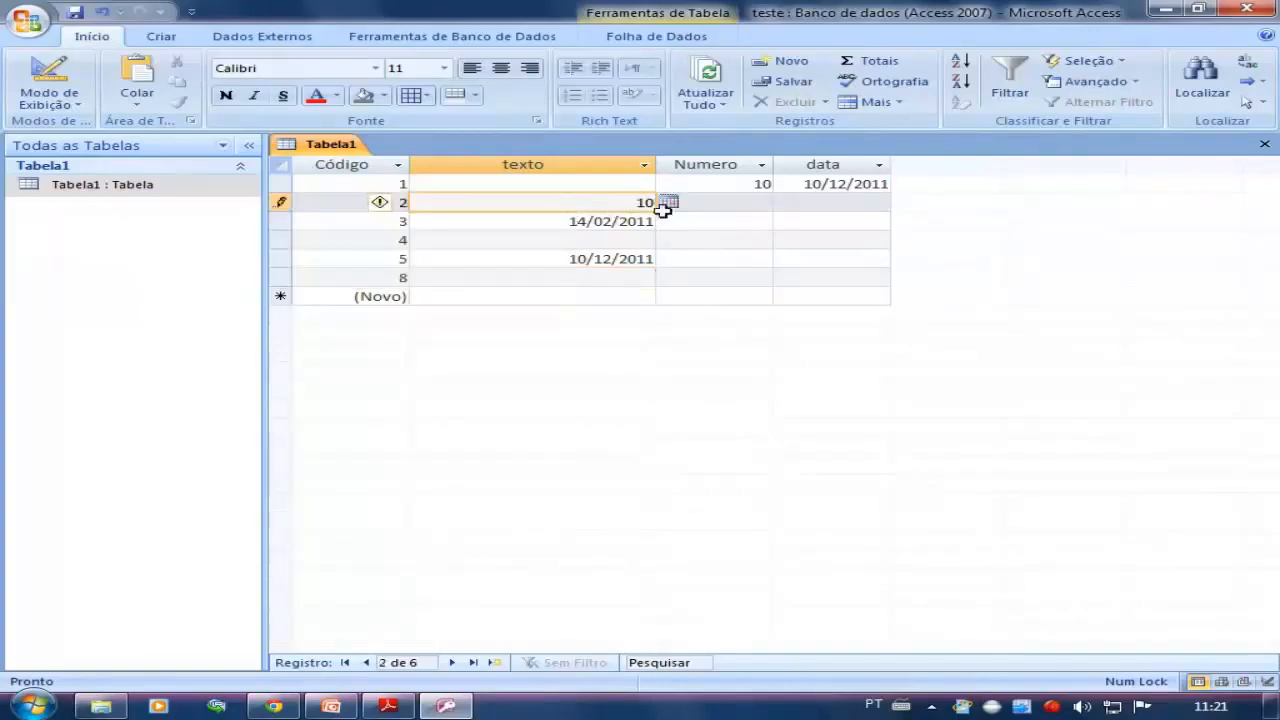
pyautogui.press('BackSpace')
pyautogui.press('BackSpace')
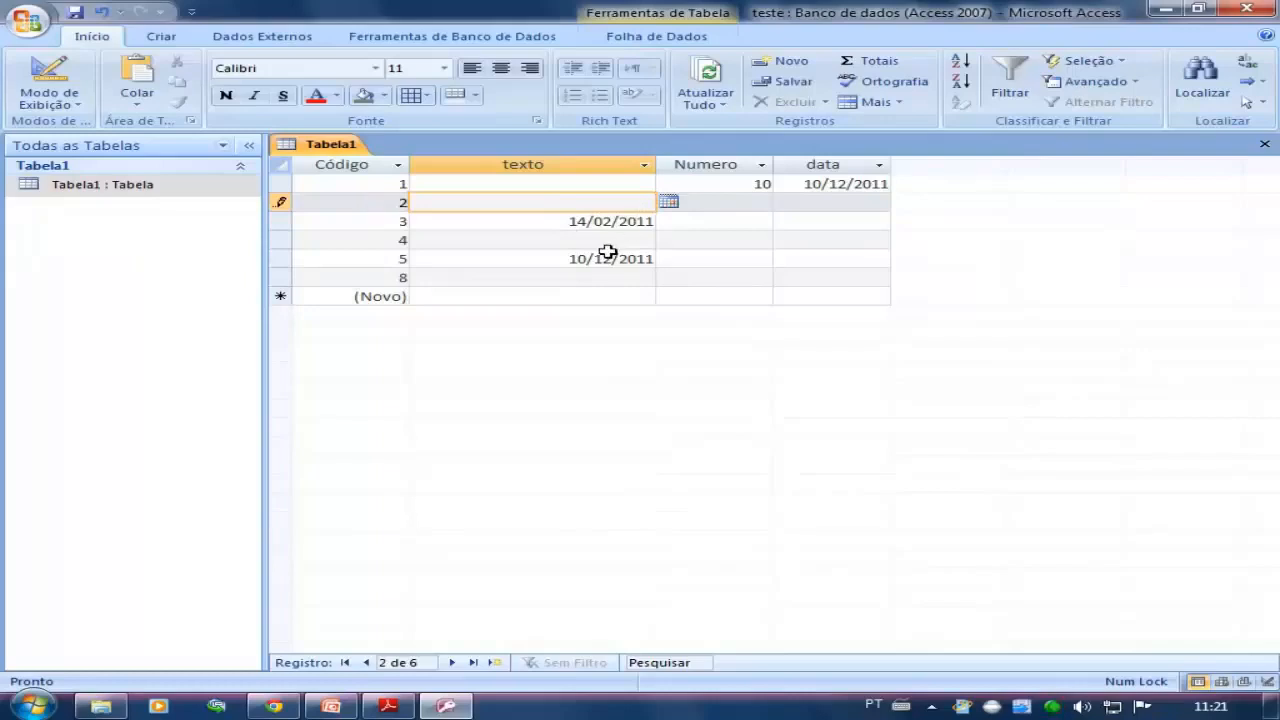
# Set the texto field's data type back to Texto in design view and reopen the datasheet
pyautogui.click(560, 241)
pyautogui.click(49, 98)
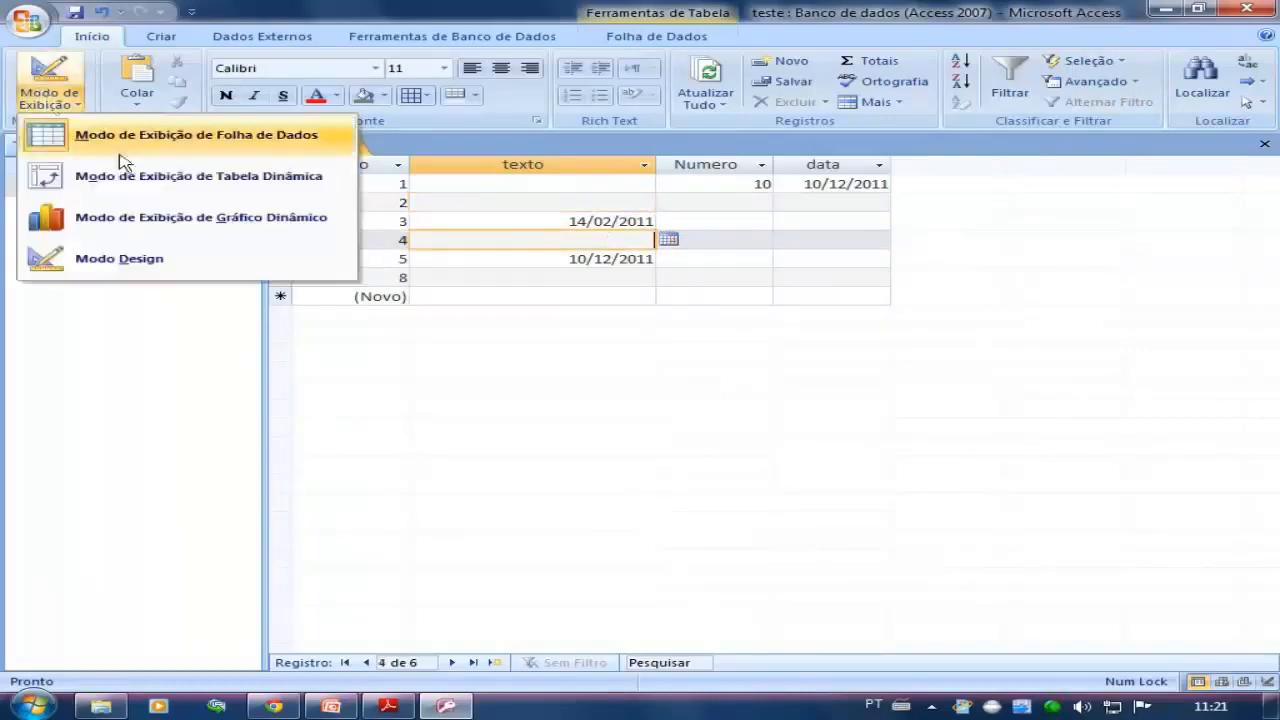
pyautogui.click(185, 262)
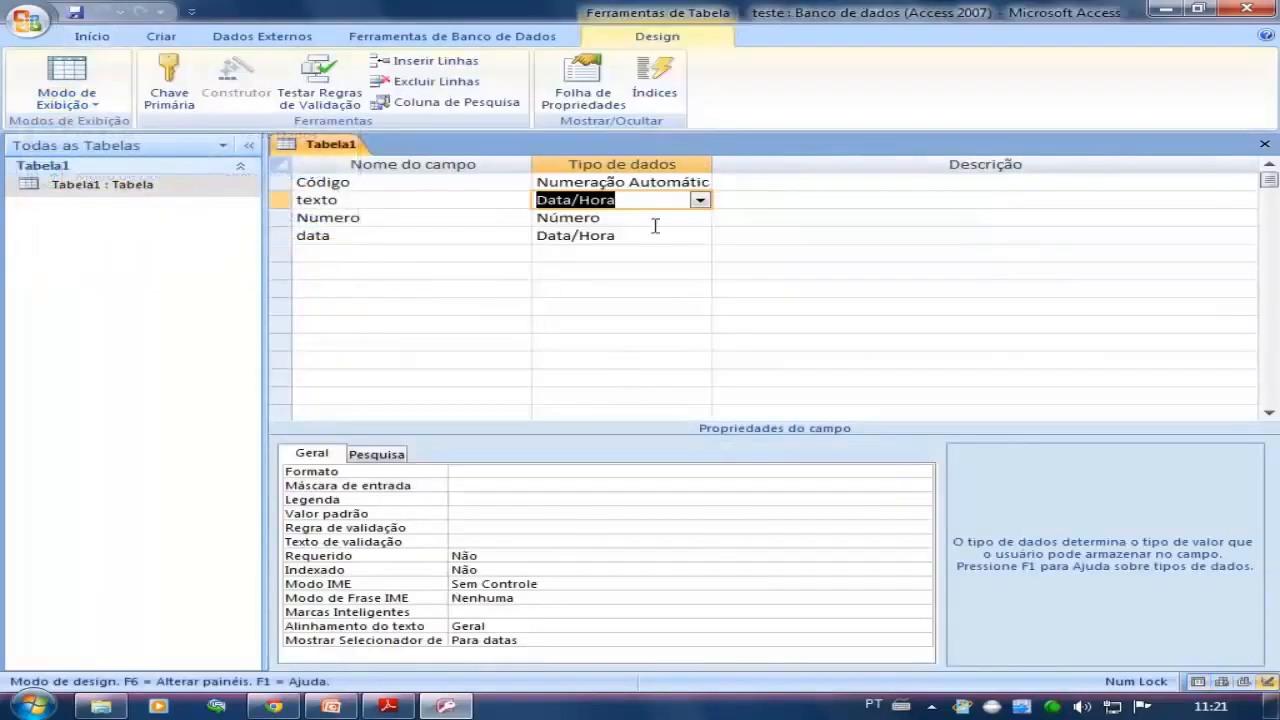
pyautogui.click(700, 200)
pyautogui.click(600, 214)
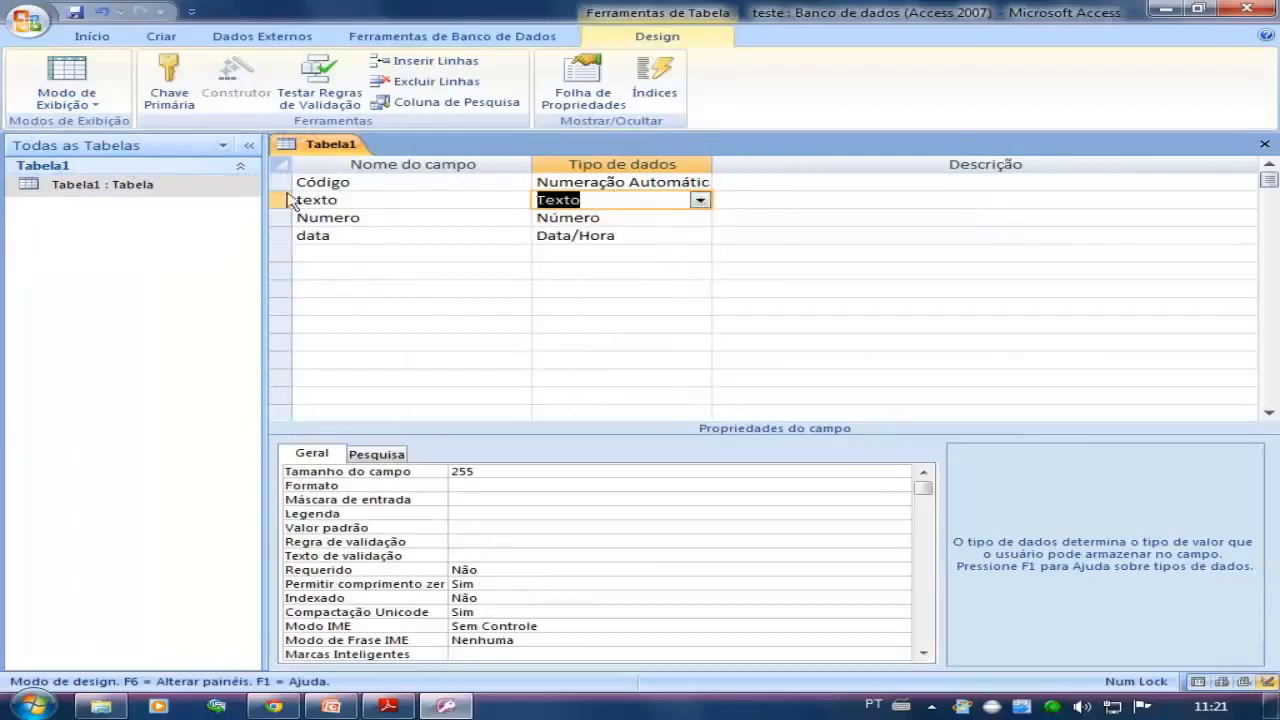
pyautogui.doubleClick(117, 193)
# Widen the data column and enter 12, 10 and 20 as the texto of the records with Código 4, 8 and 2
pyautogui.click(532, 220)
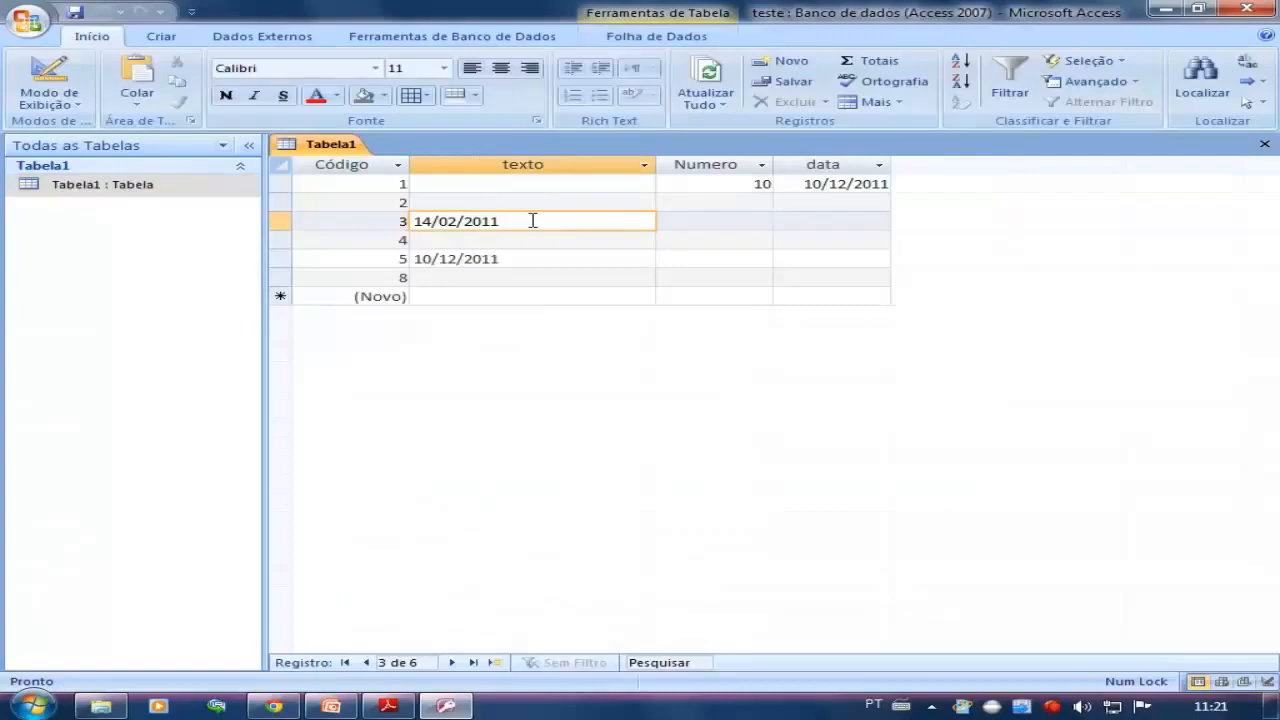
pyautogui.moveTo(889, 166); pyautogui.dragTo(944, 171)
pyautogui.click(592, 243)
pyautogui.write('12')
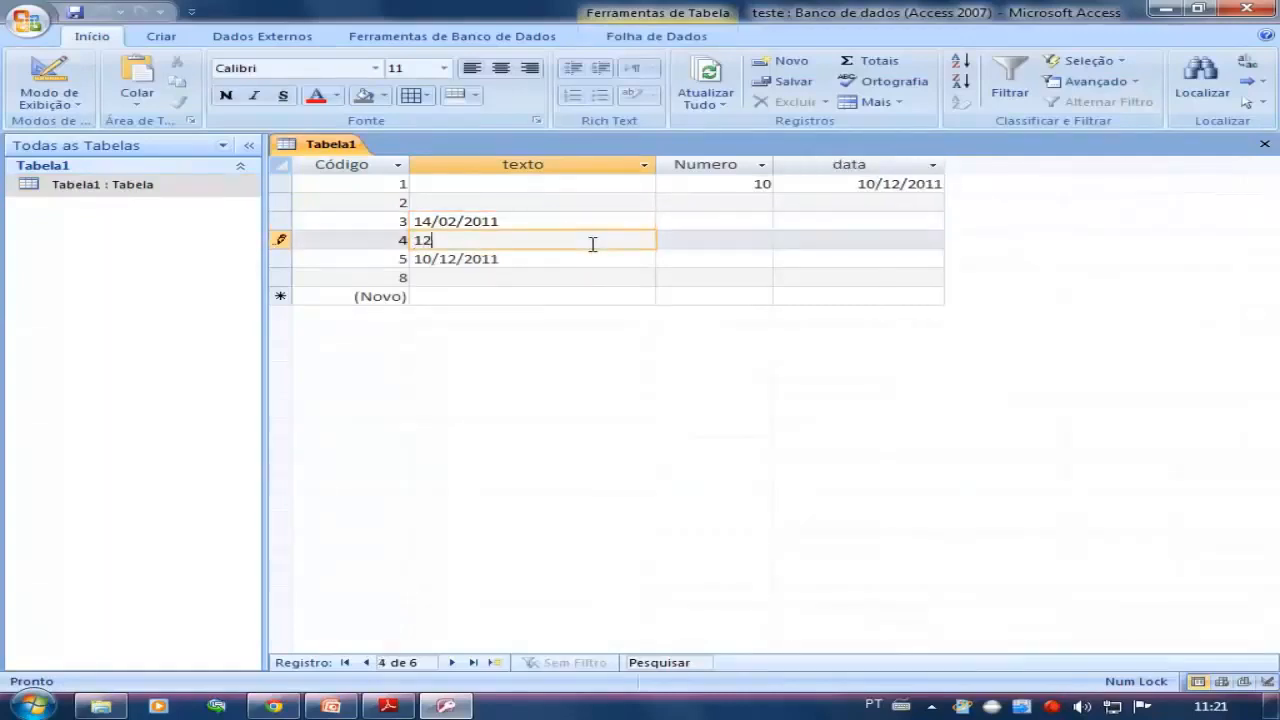
pyautogui.click(552, 280)
pyautogui.write('10')
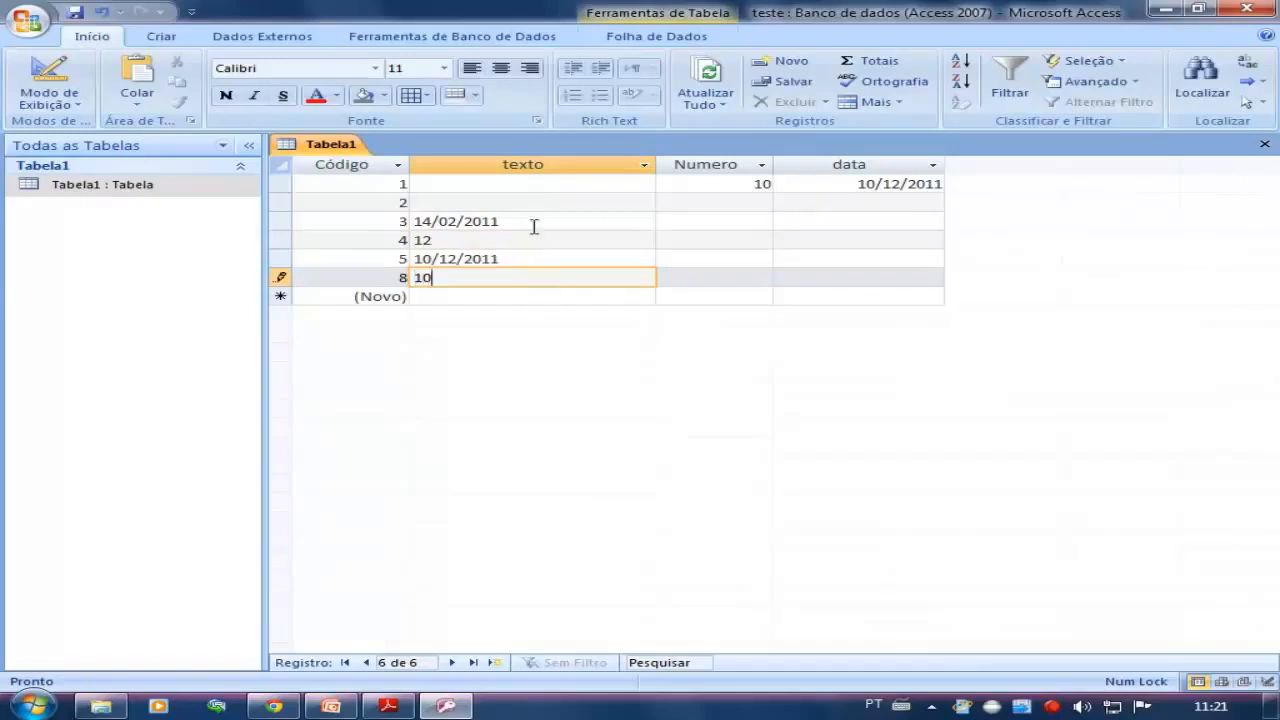
pyautogui.click(537, 201)
pyautogui.write('20')
pyautogui.click(545, 240)
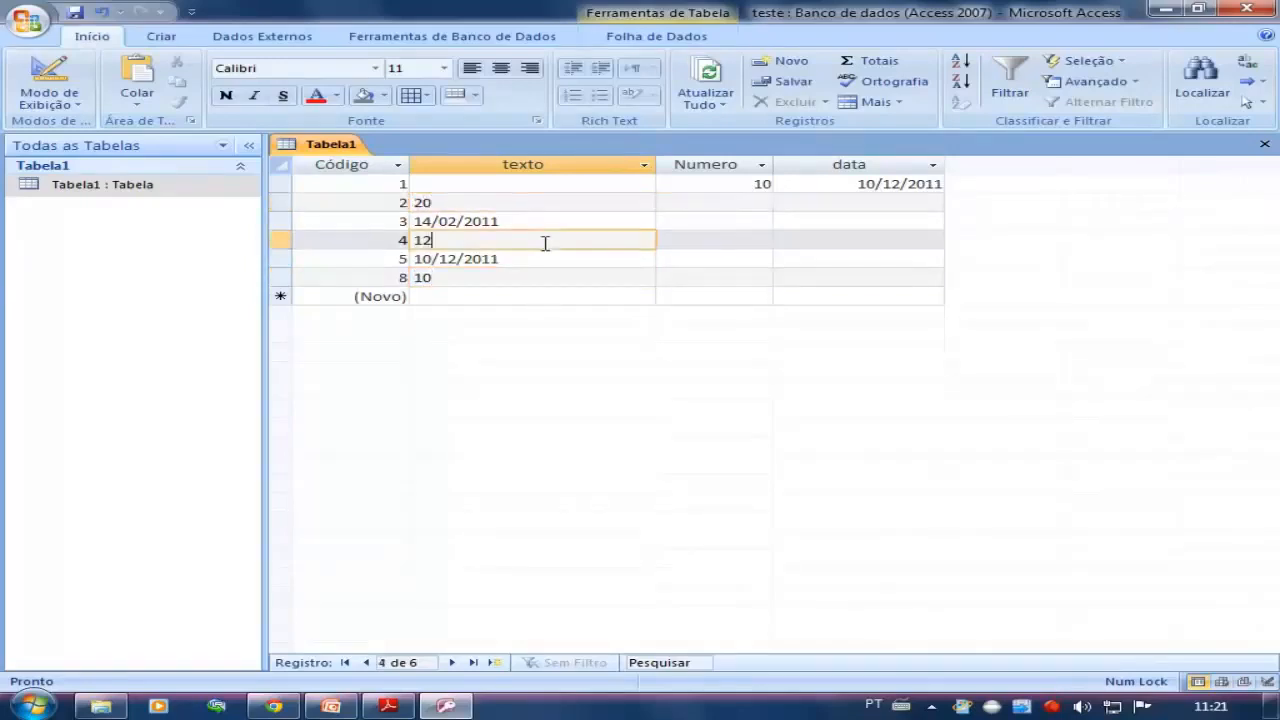
# Change the texto field's data type to Número in design view, save accepting the data loss, and reopen the Tabela1 datasheet
pyautogui.click(88, 187)
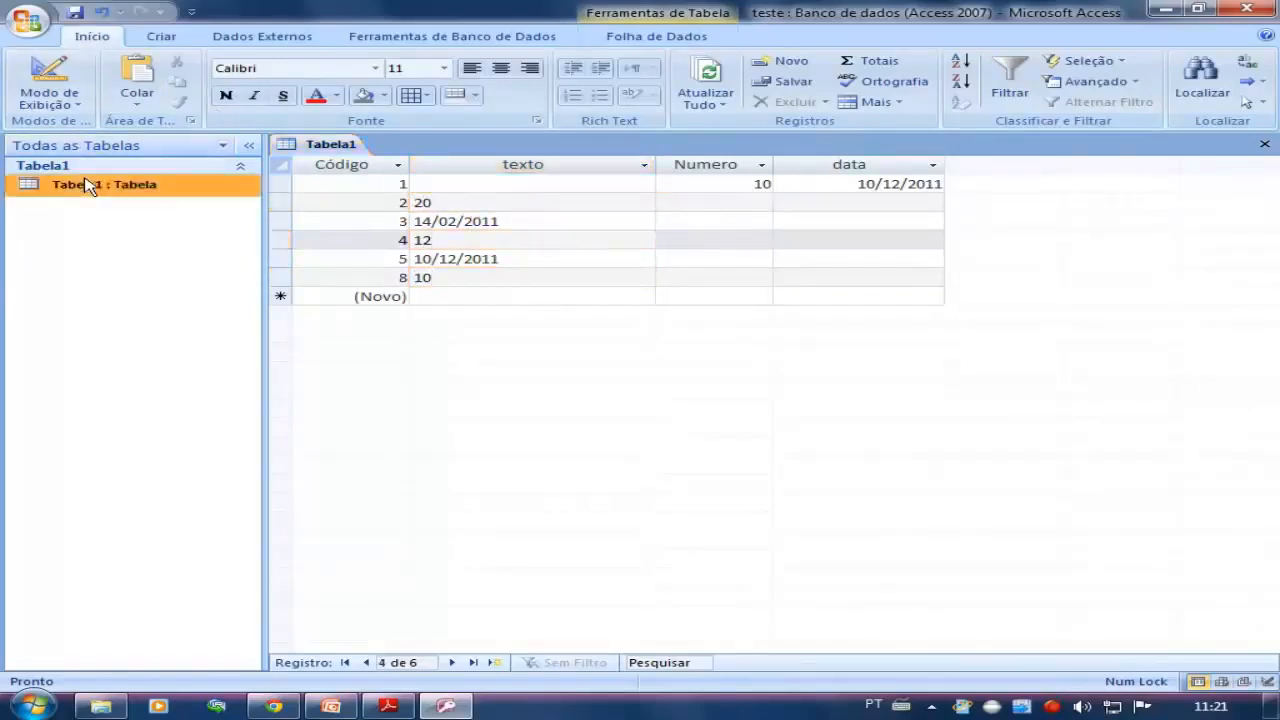
pyautogui.click(45, 80)
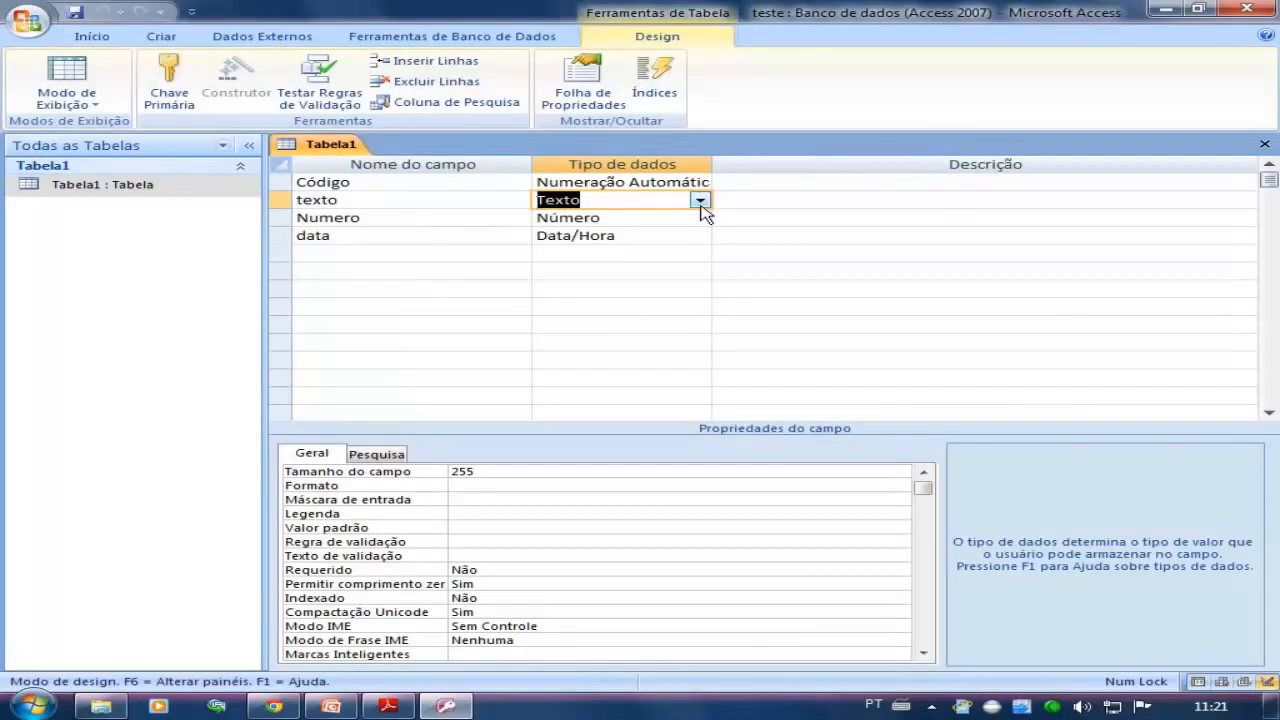
pyautogui.click(700, 200)
pyautogui.click(622, 251)
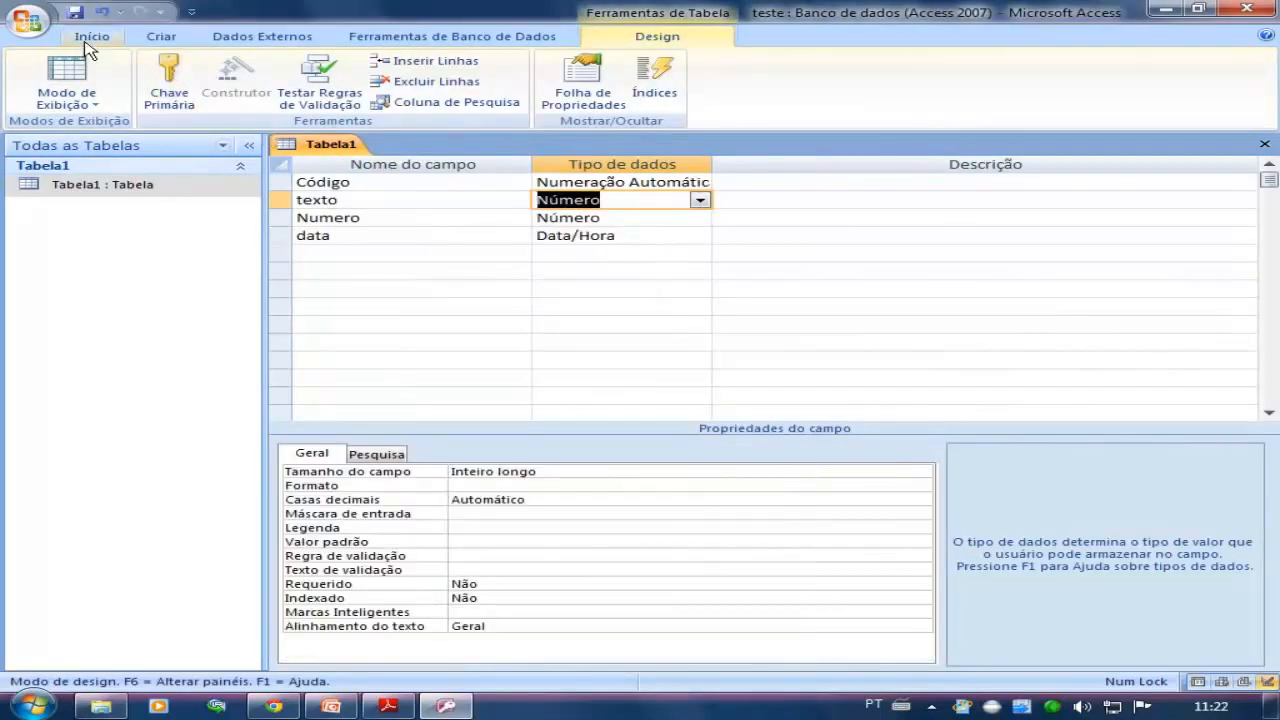
pyautogui.click(75, 12)
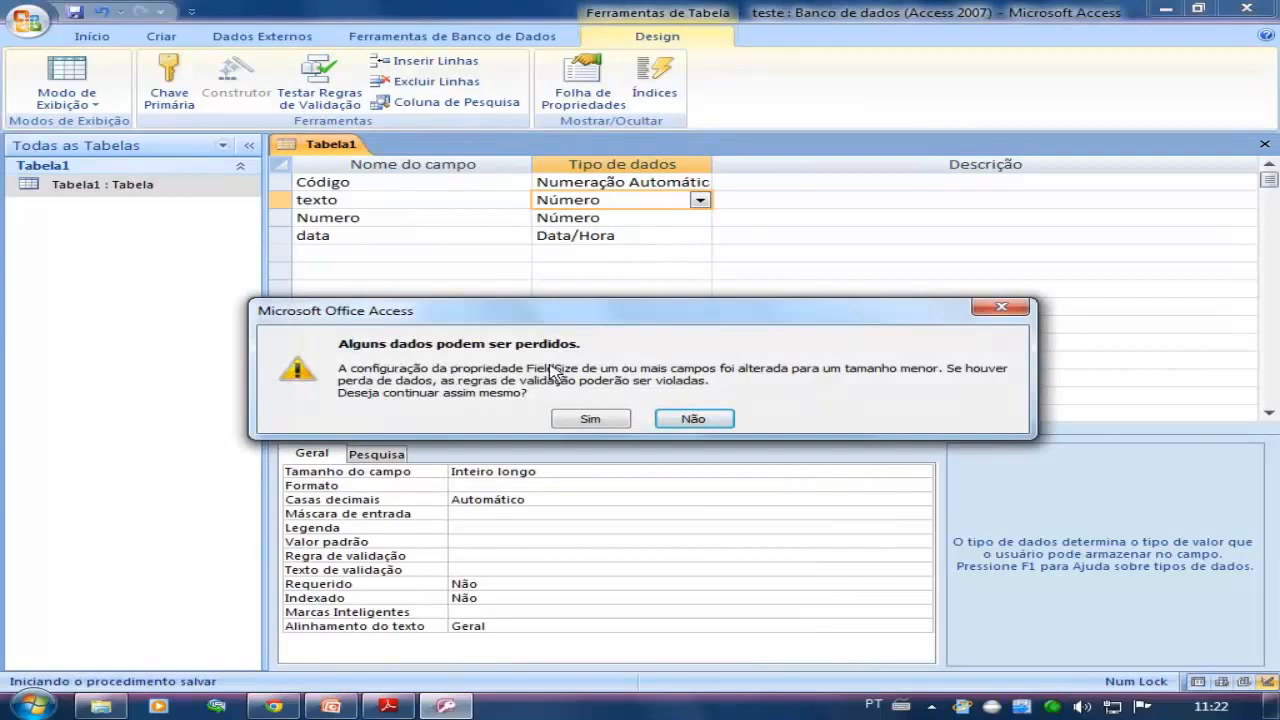
pyautogui.click(590, 418)
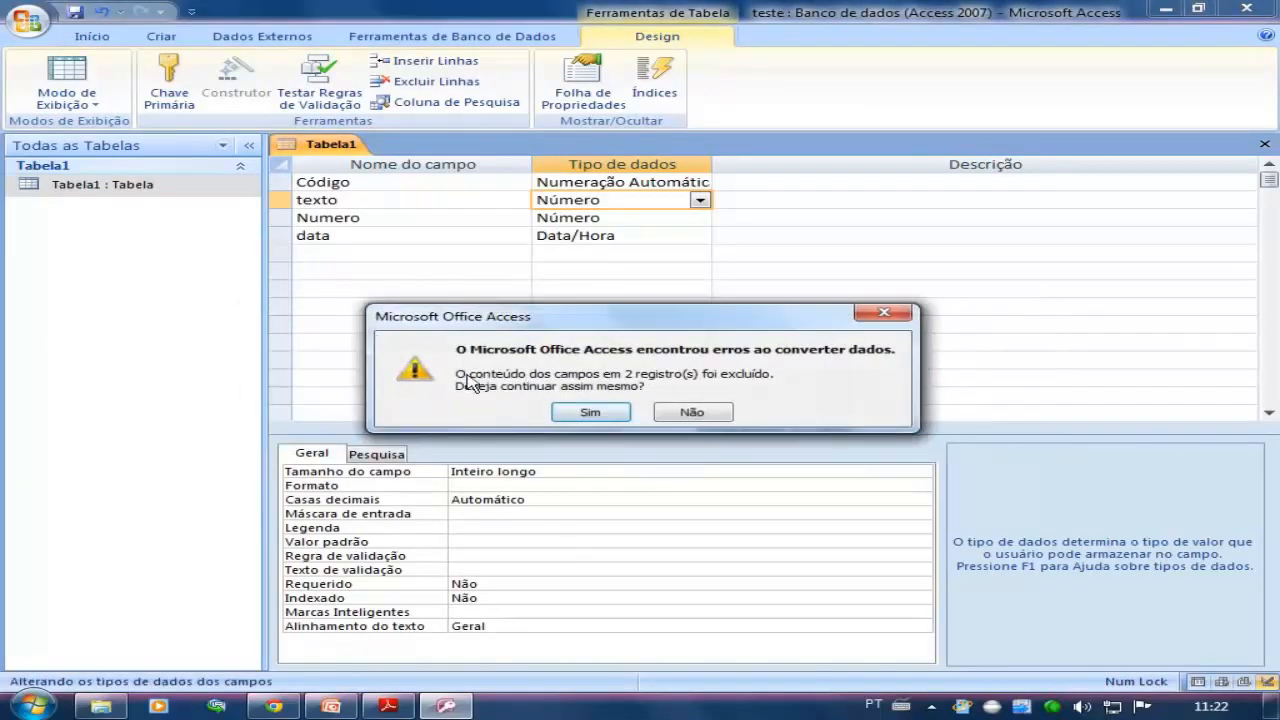
pyautogui.click(580, 411)
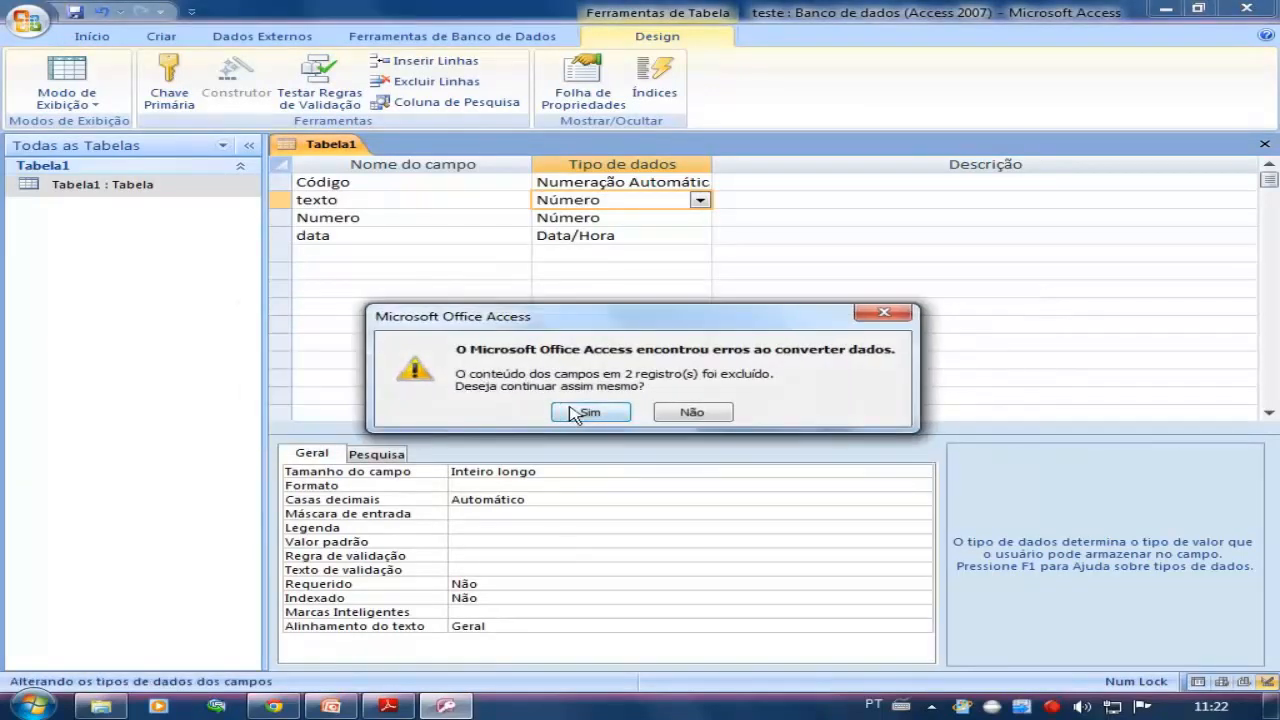
pyautogui.doubleClick(100, 189)
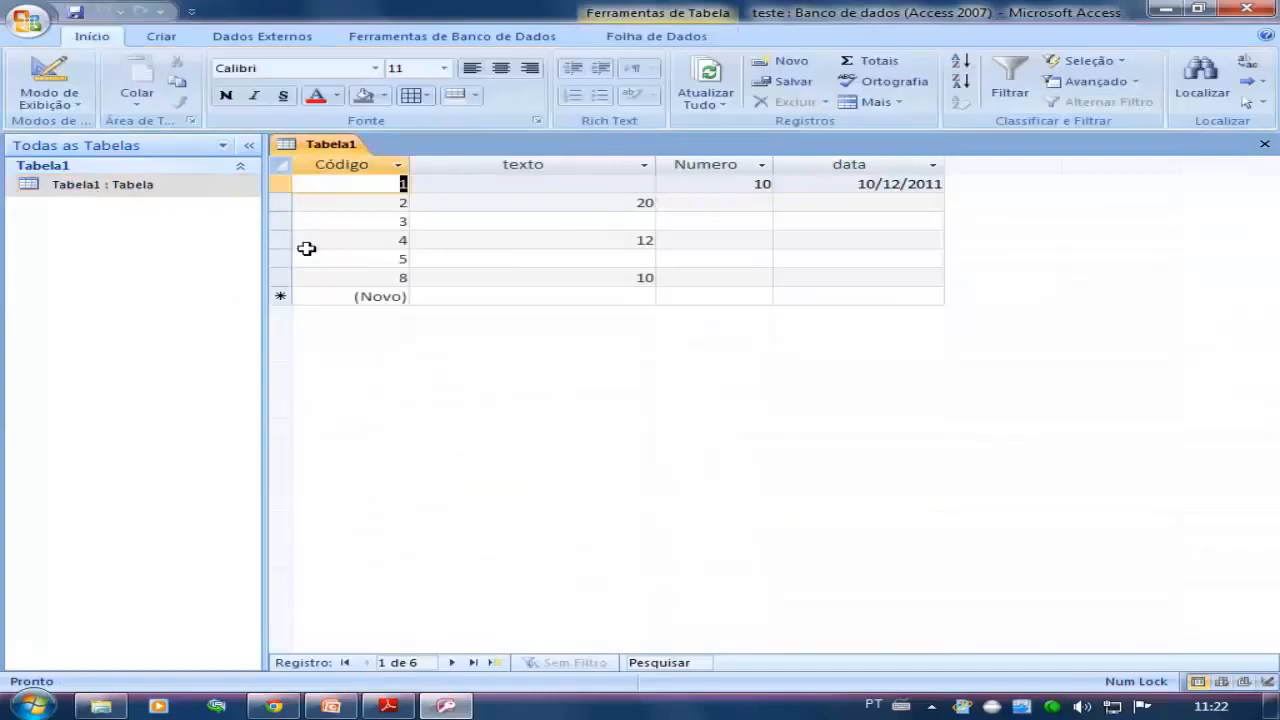
pyautogui.click(620, 222)
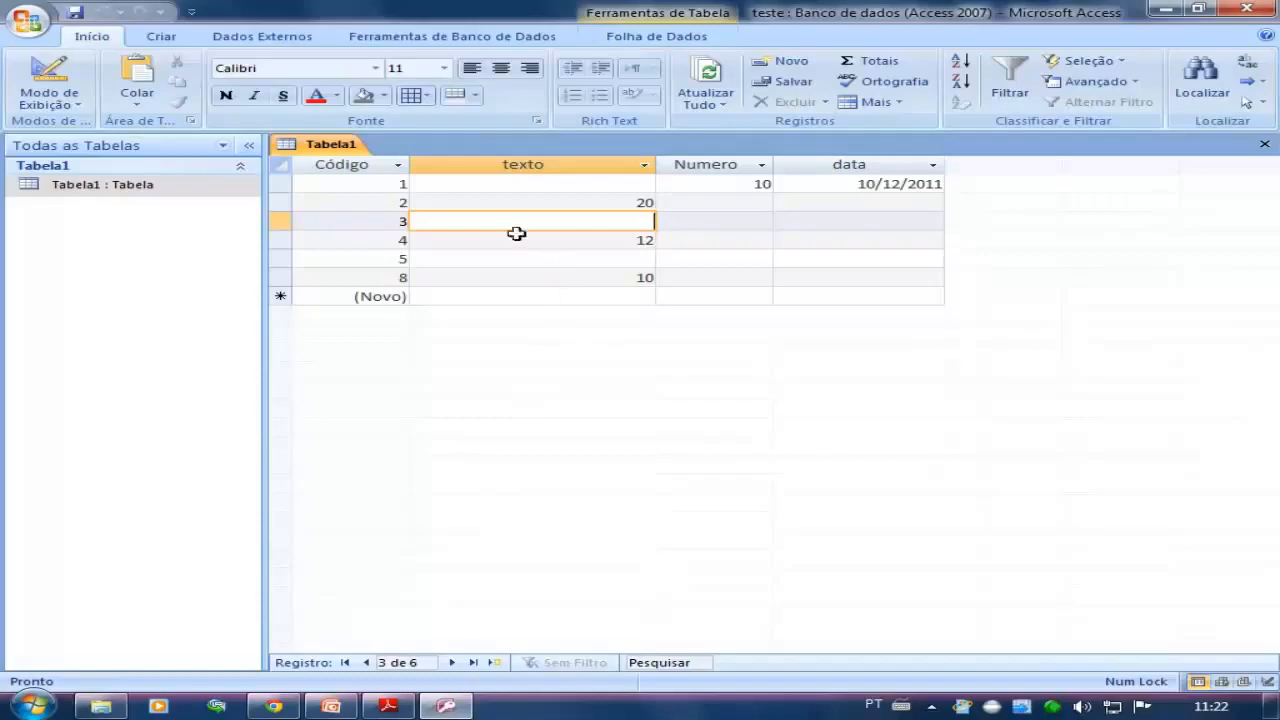
# Try to enter "meu texto vem até aqui" as the texto of the record with Código 1, and discard the entry
pyautogui.click(68, 100)
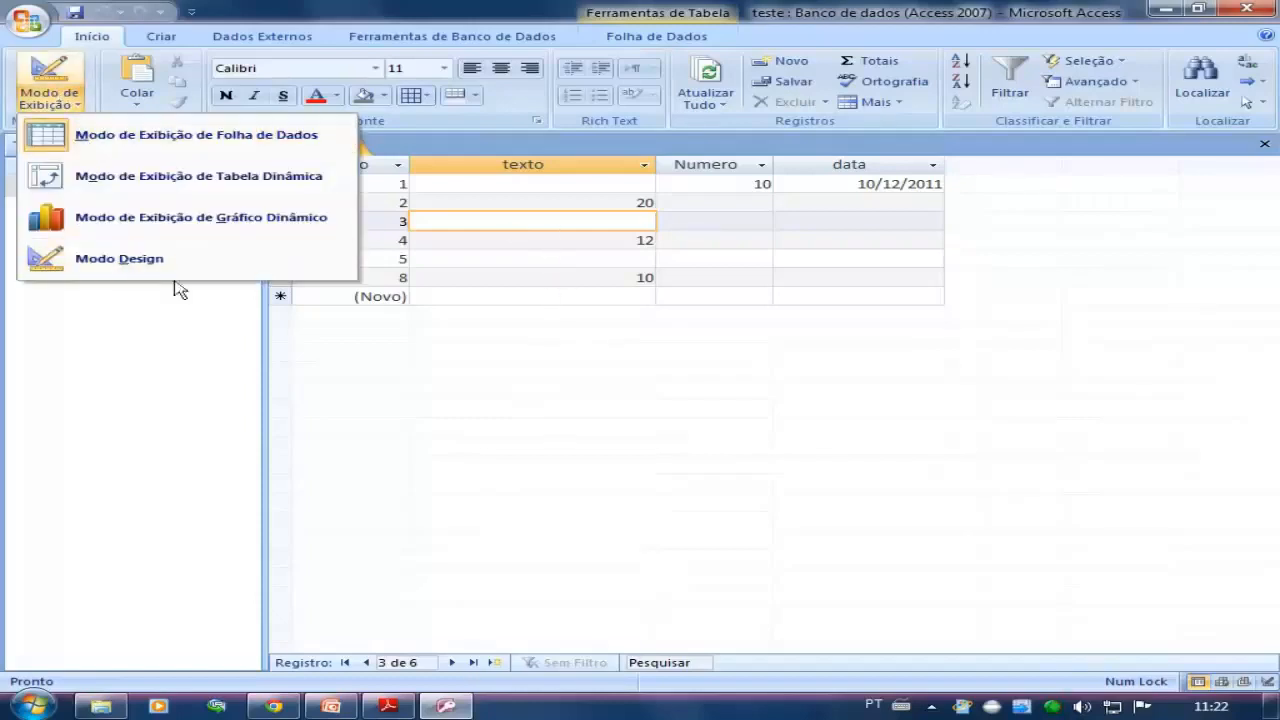
pyautogui.click(568, 184)
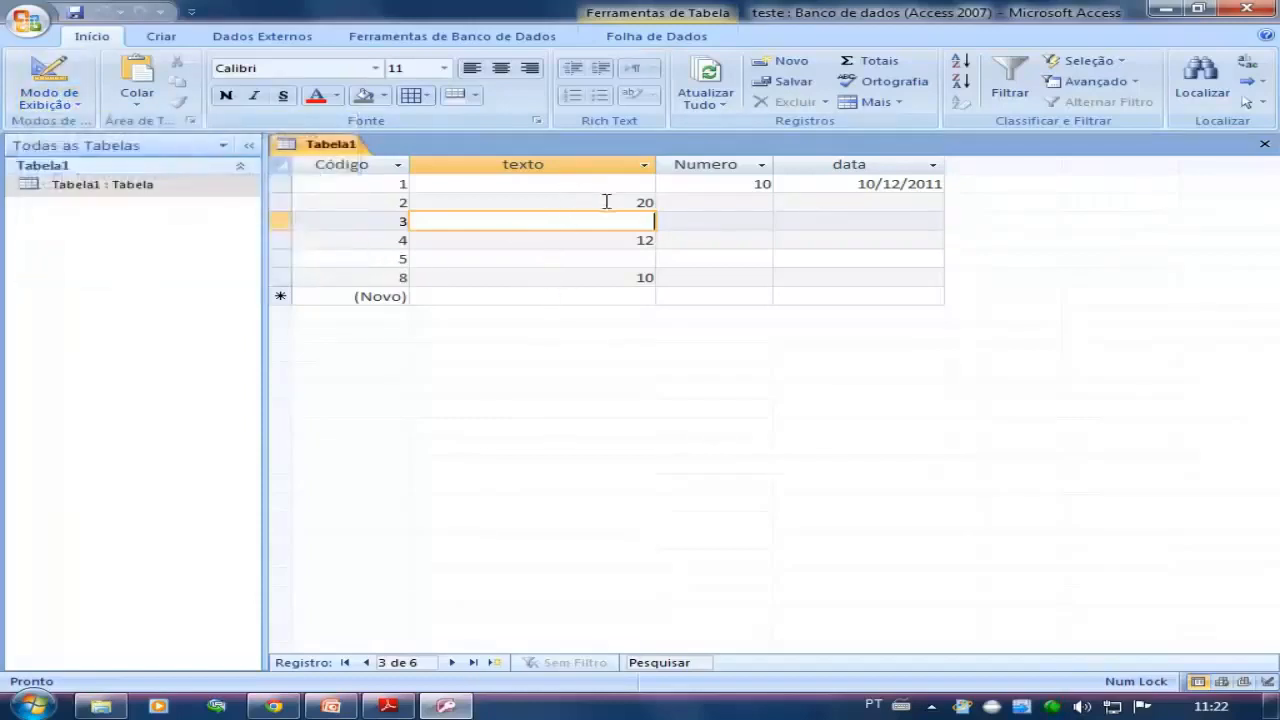
pyautogui.click(606, 188)
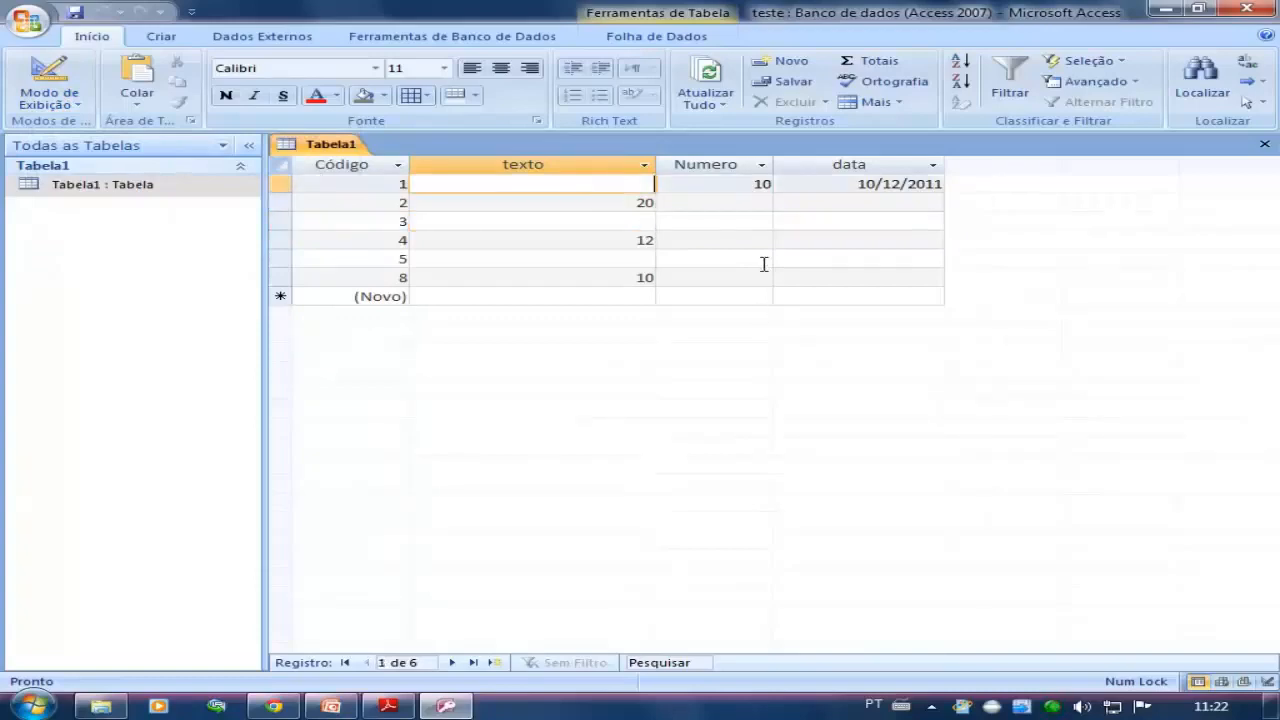
pyautogui.write('meu tex')
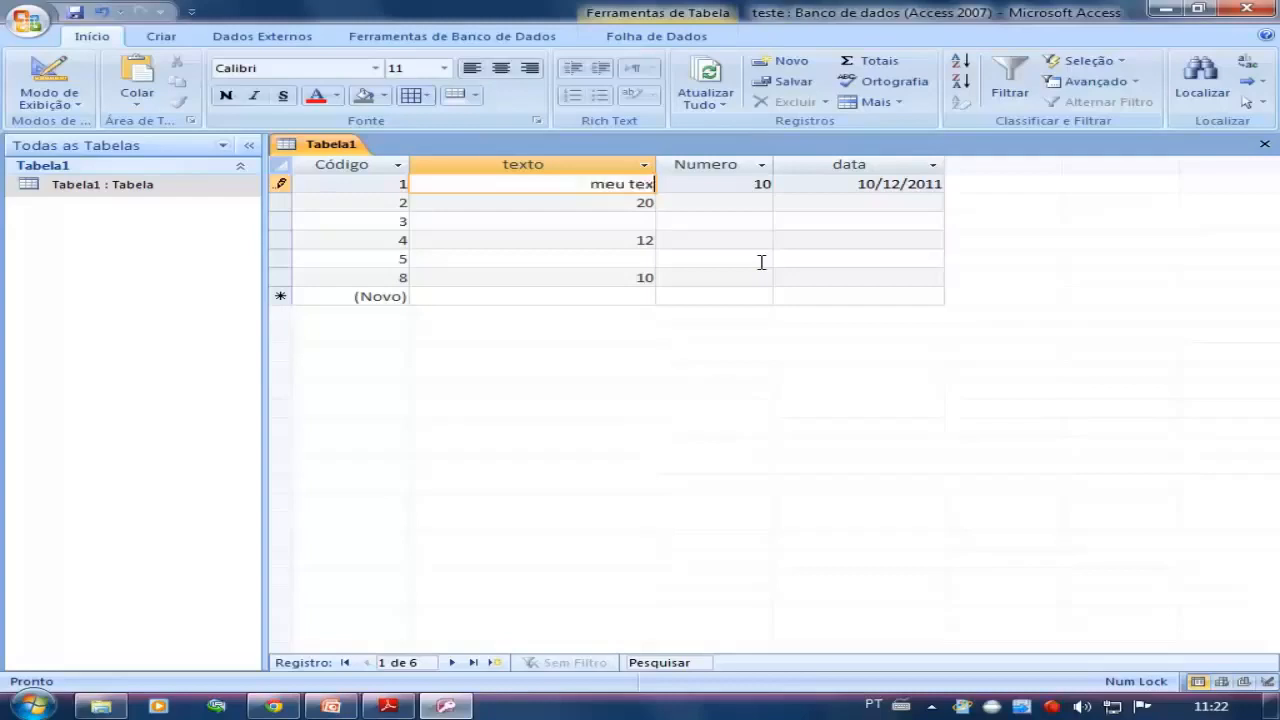
pyautogui.write('to vem até aqui')
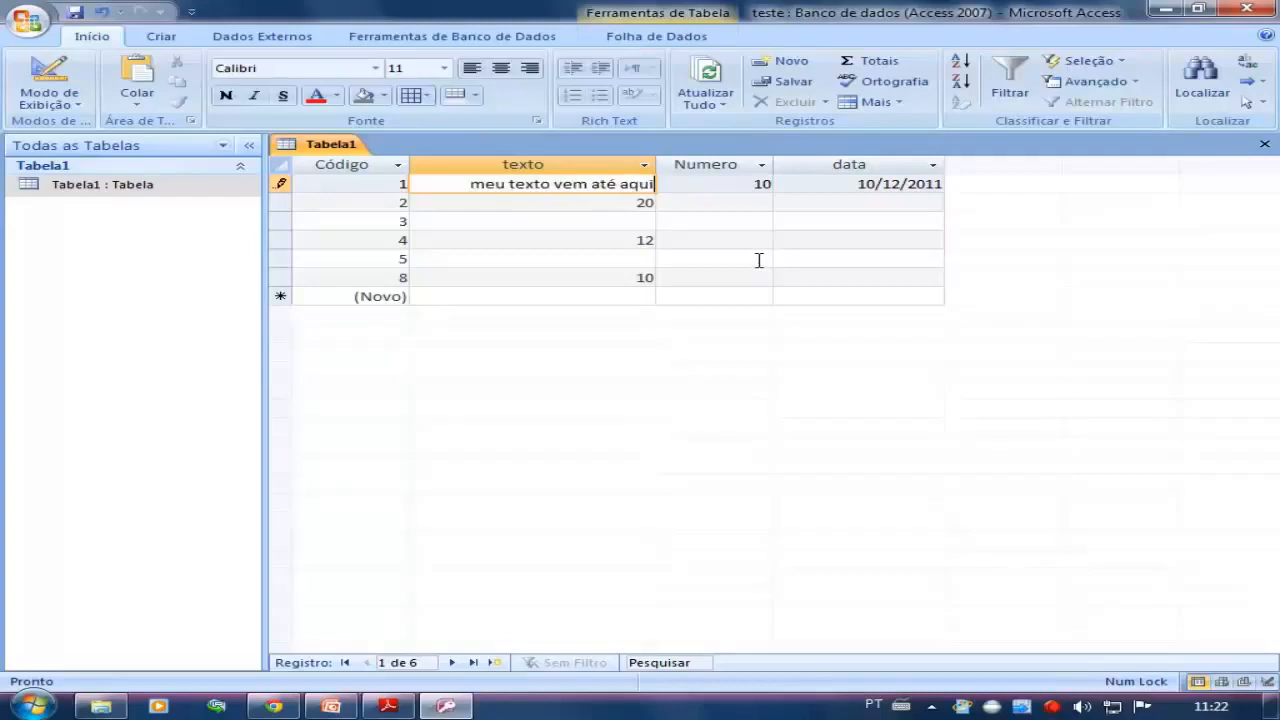
pyautogui.click(486, 220)
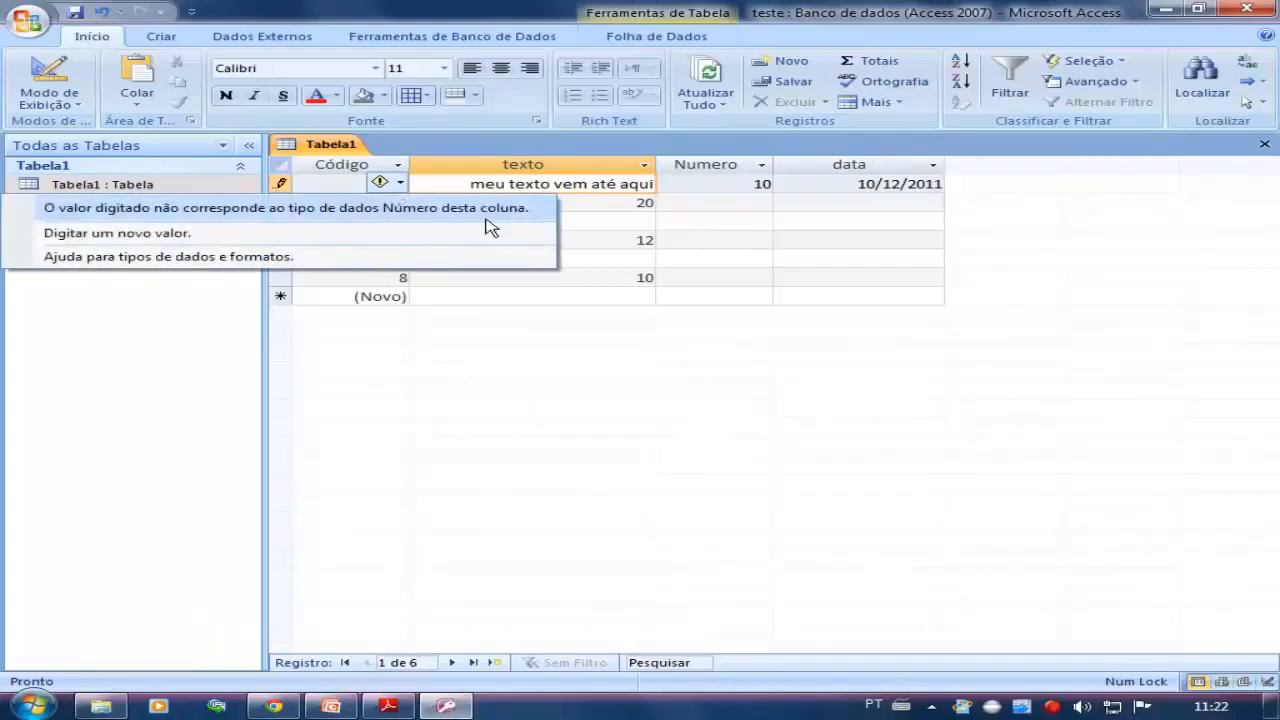
pyautogui.press('Escape')
pyautogui.press('Escape')
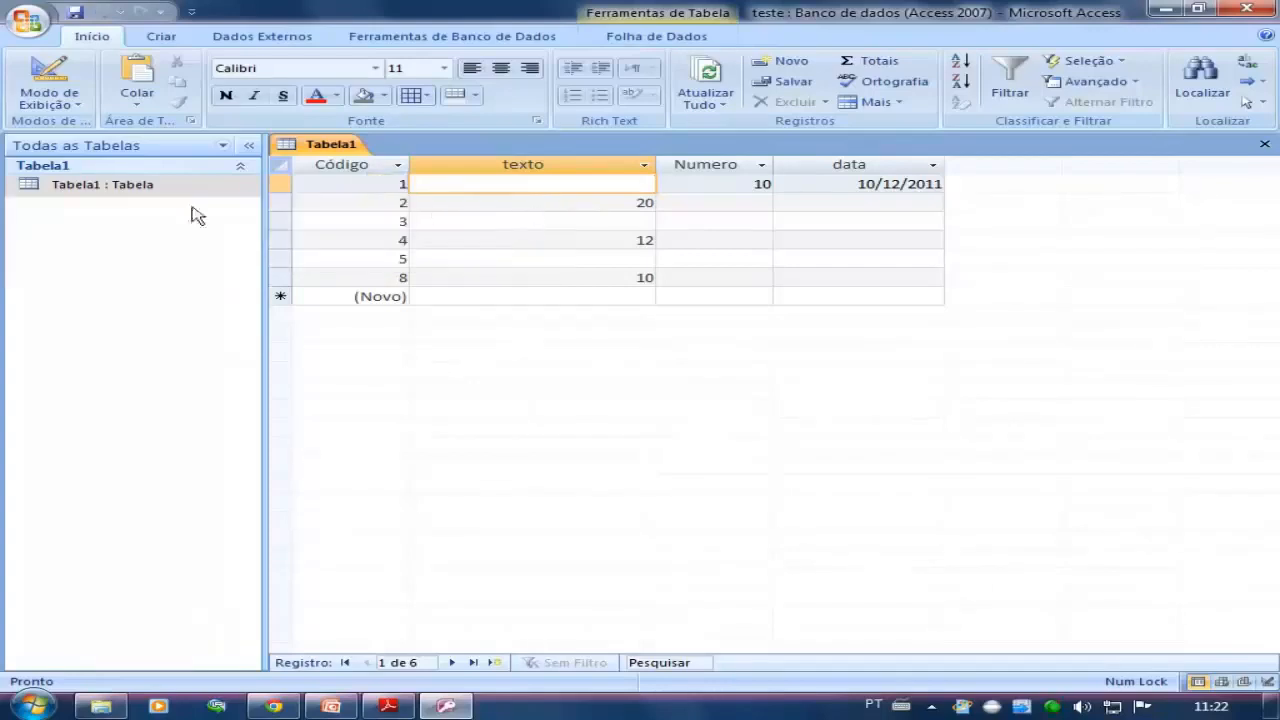
# Set the texto field's data type back to Texto in design view and reopen the Tabela1 datasheet
pyautogui.click(126, 188)
pyautogui.click(48, 72)
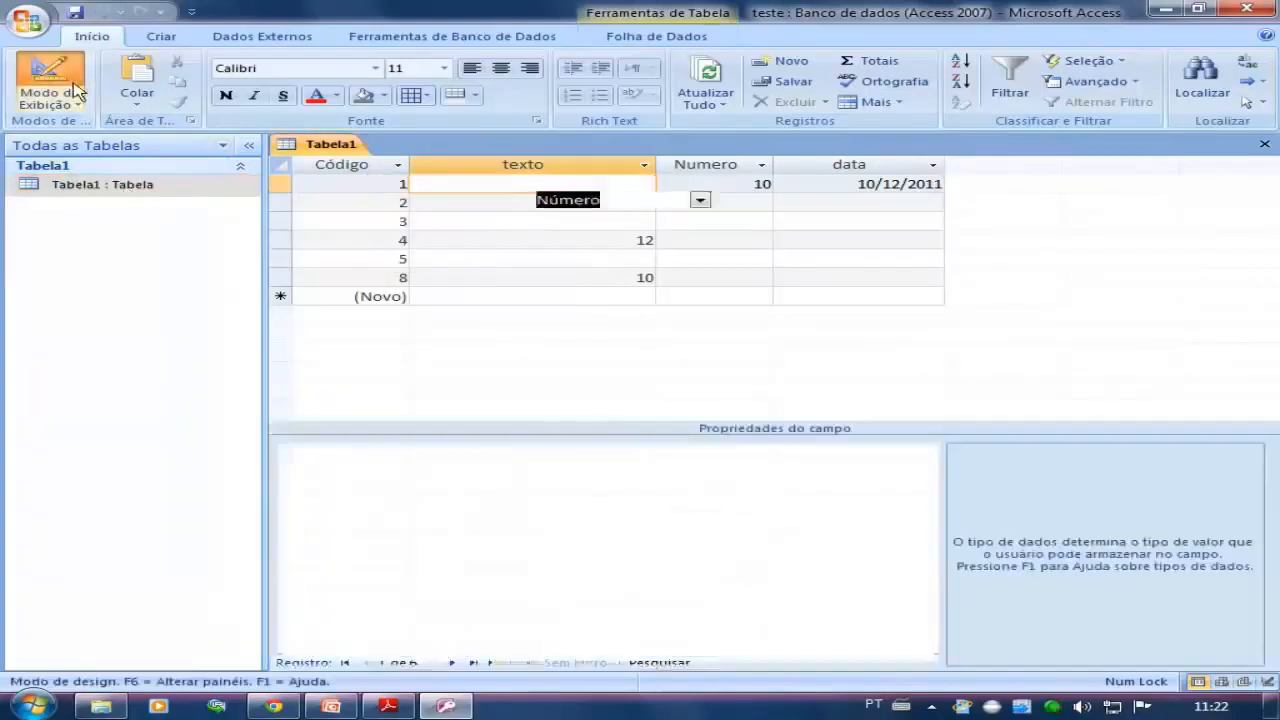
pyautogui.click(700, 200)
pyautogui.click(686, 218)
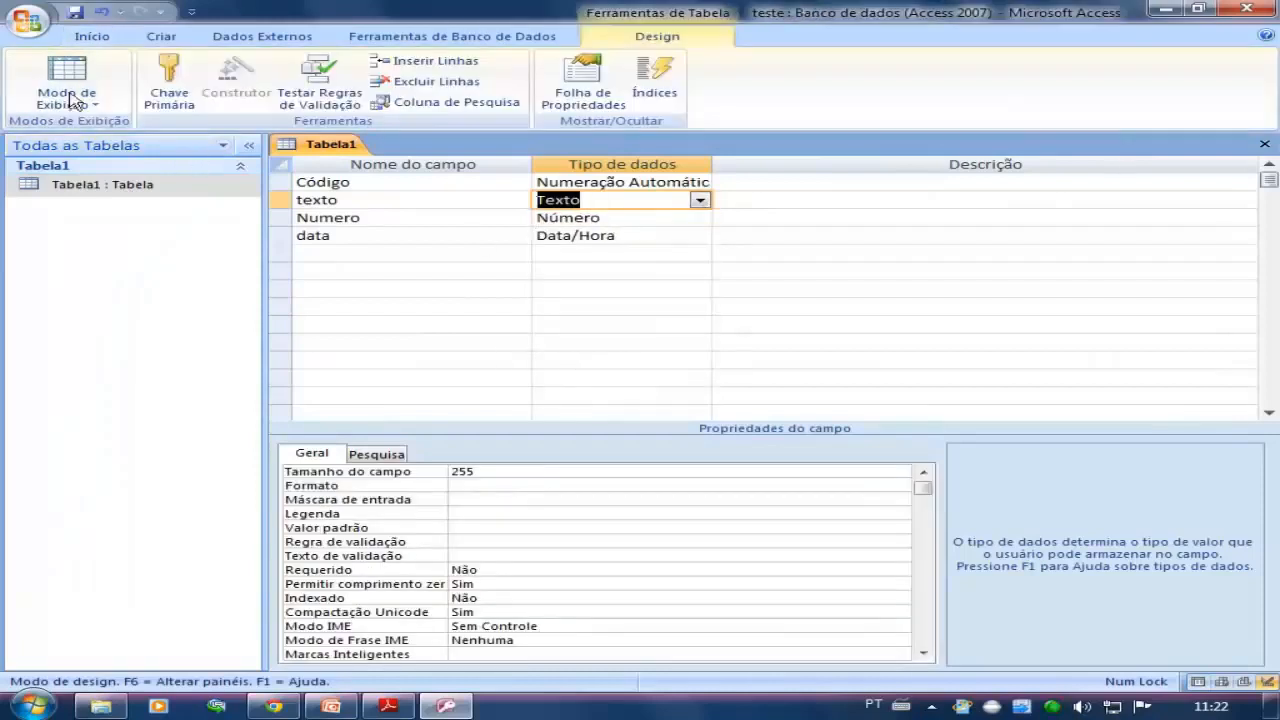
pyautogui.doubleClick(86, 185)
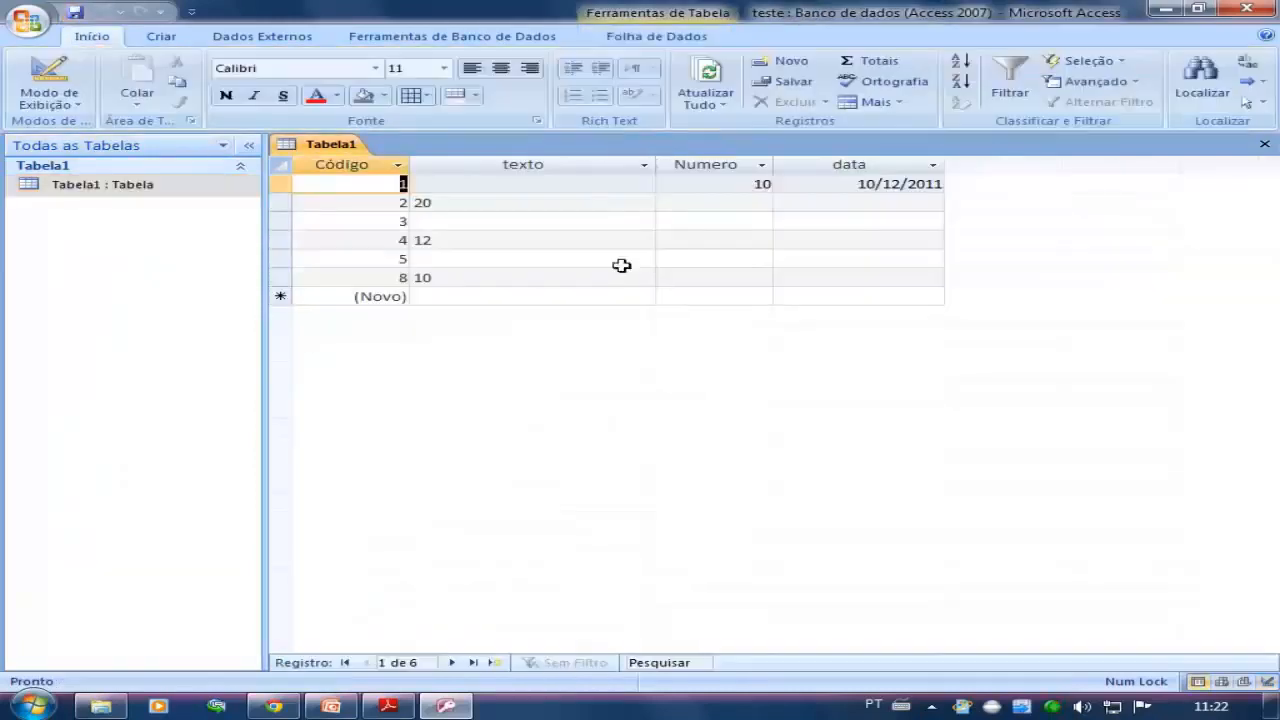
# Enter "meu texto é este" as the texto of the record with Código 1
pyautogui.click(572, 186)
pyautogui.write('meu')
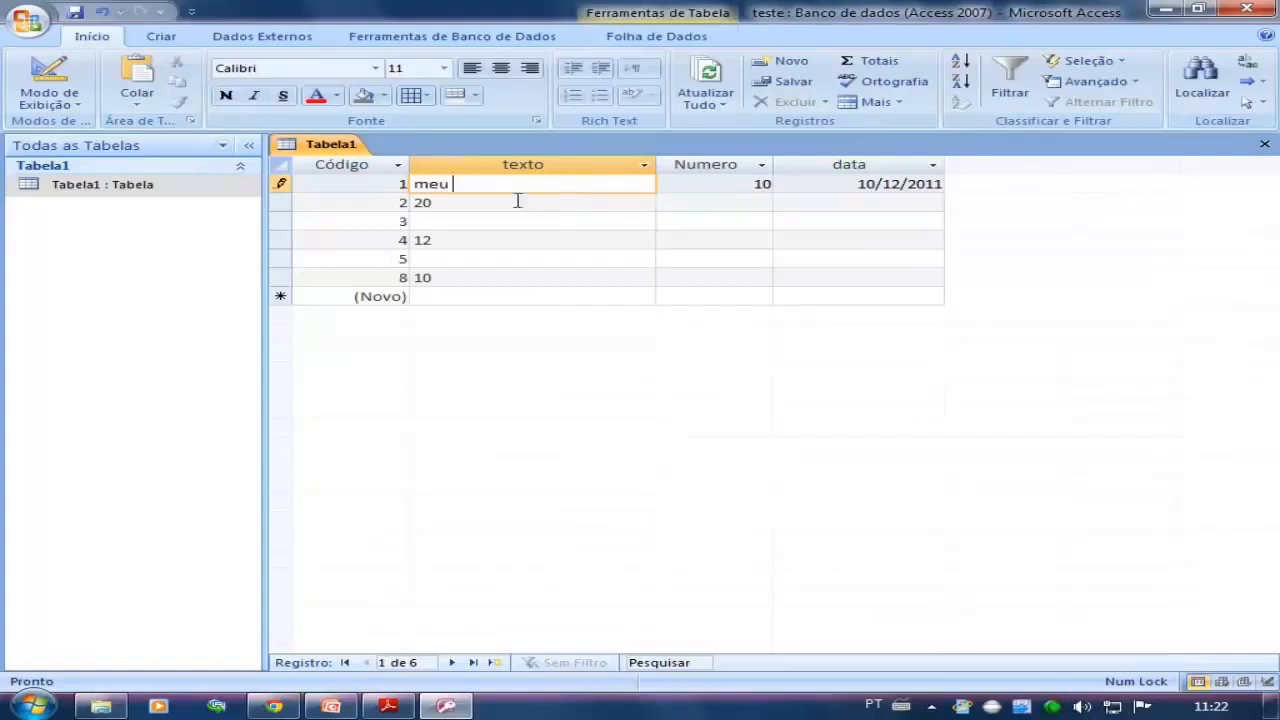
pyautogui.click(446, 205)
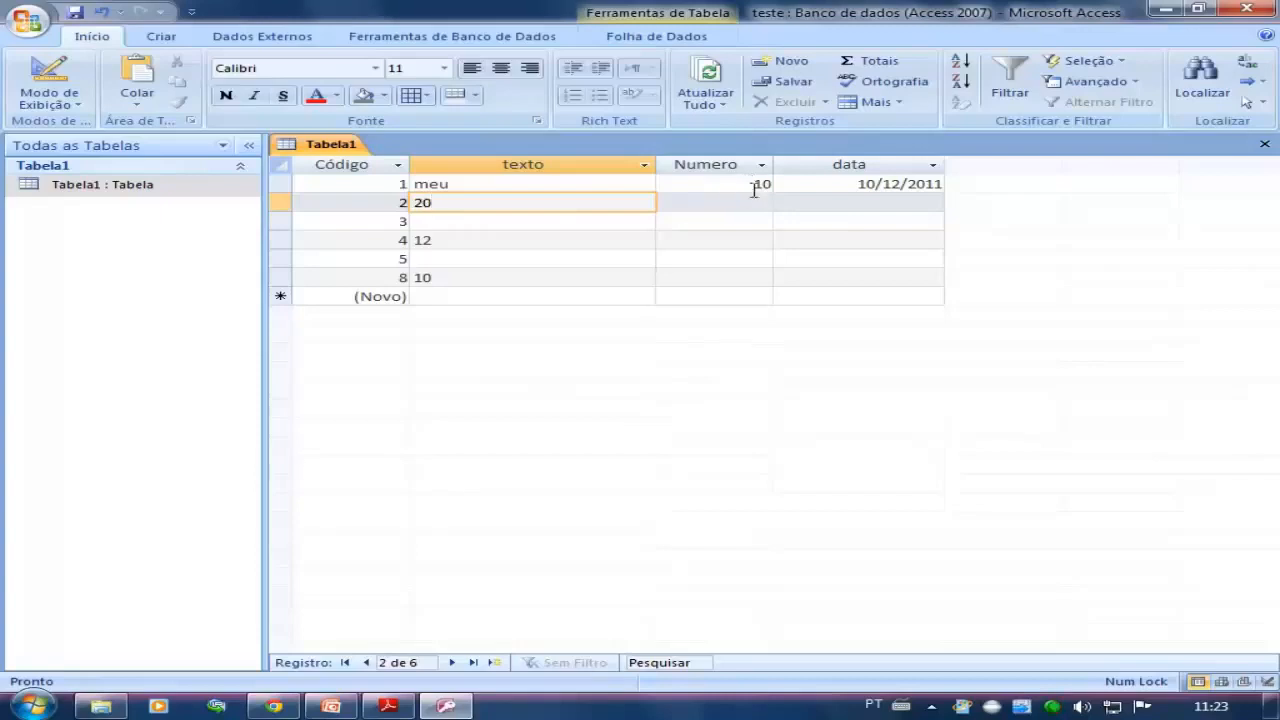
pyautogui.click(476, 189)
pyautogui.write('te')
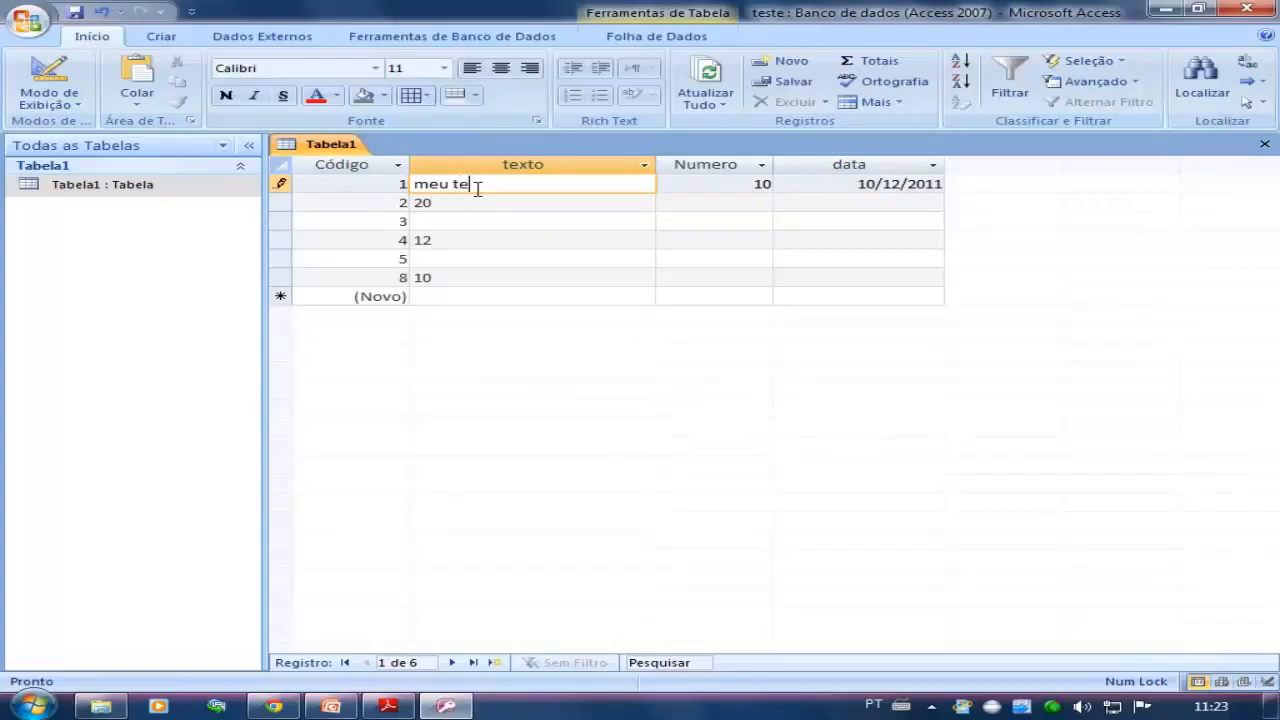
pyautogui.write('xto é este')
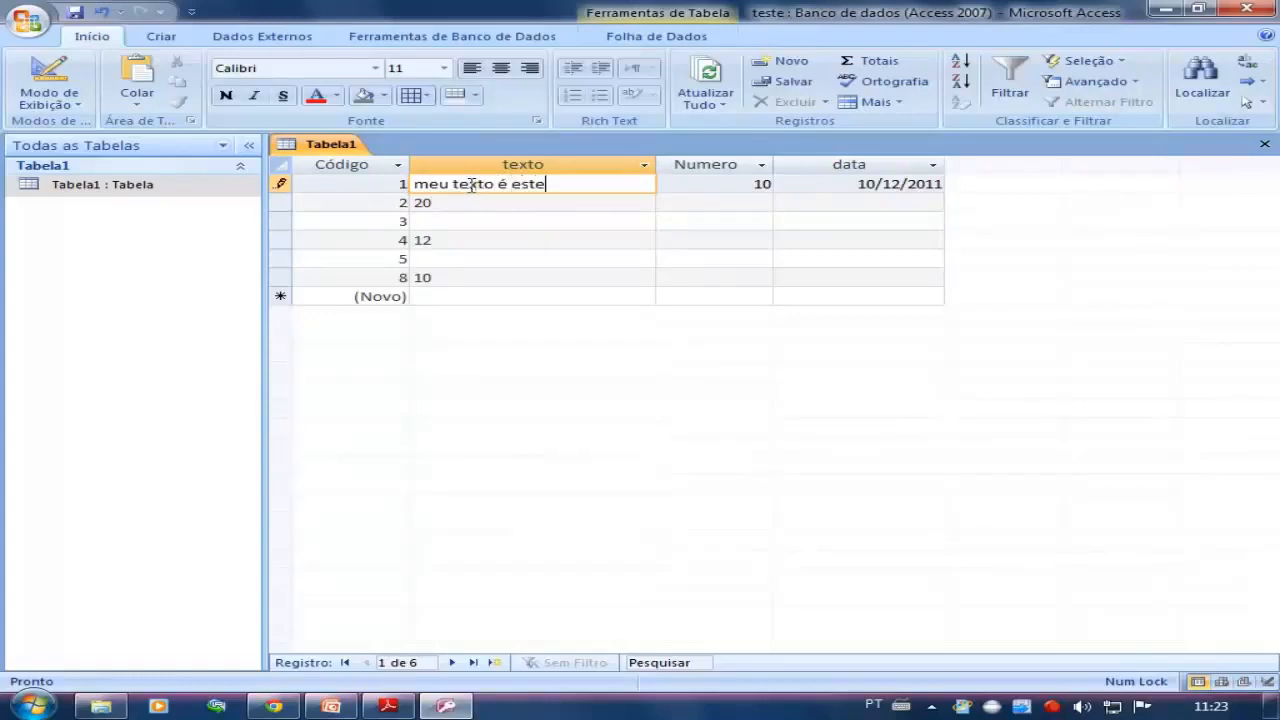
# Enter "meu outro texto" as the texto of the record with Código 3
pyautogui.click(446, 219)
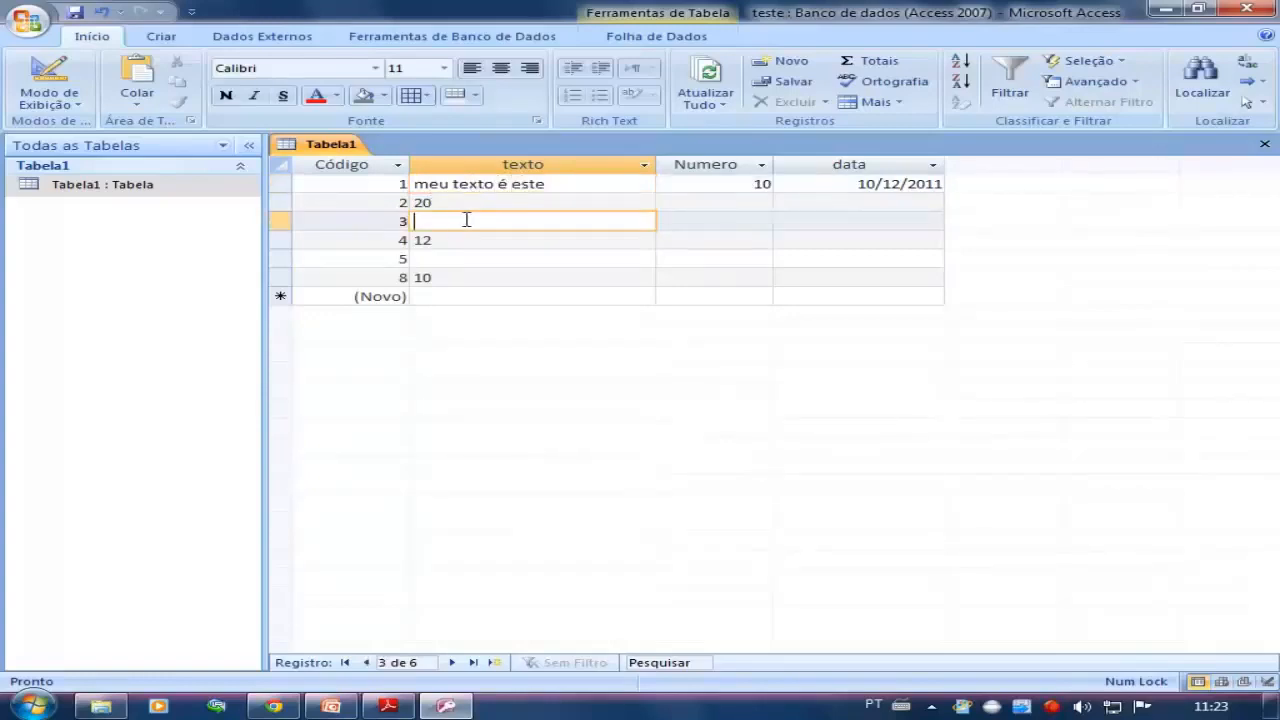
pyautogui.write('meu outro texto')
pyautogui.click(512, 258)
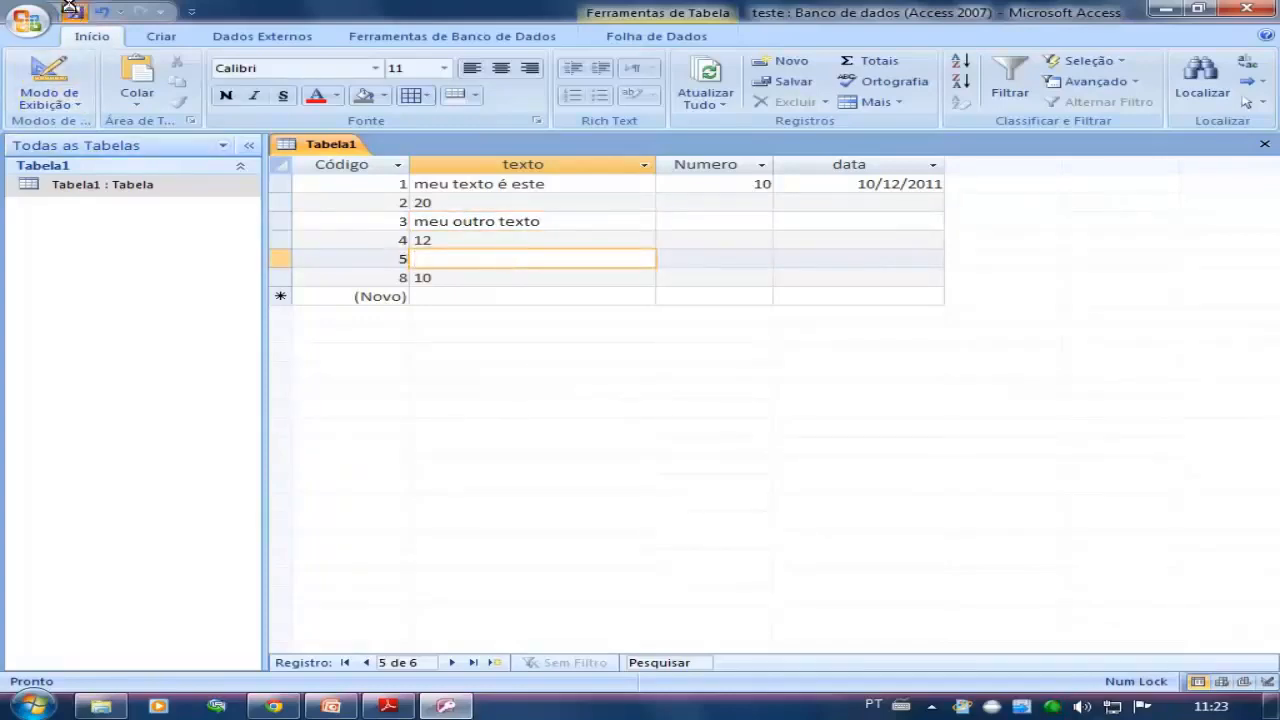
# Set the texto field's Tamanho do campo to 5 in design view and save the table, accepting possible data loss
pyautogui.click(48, 98)
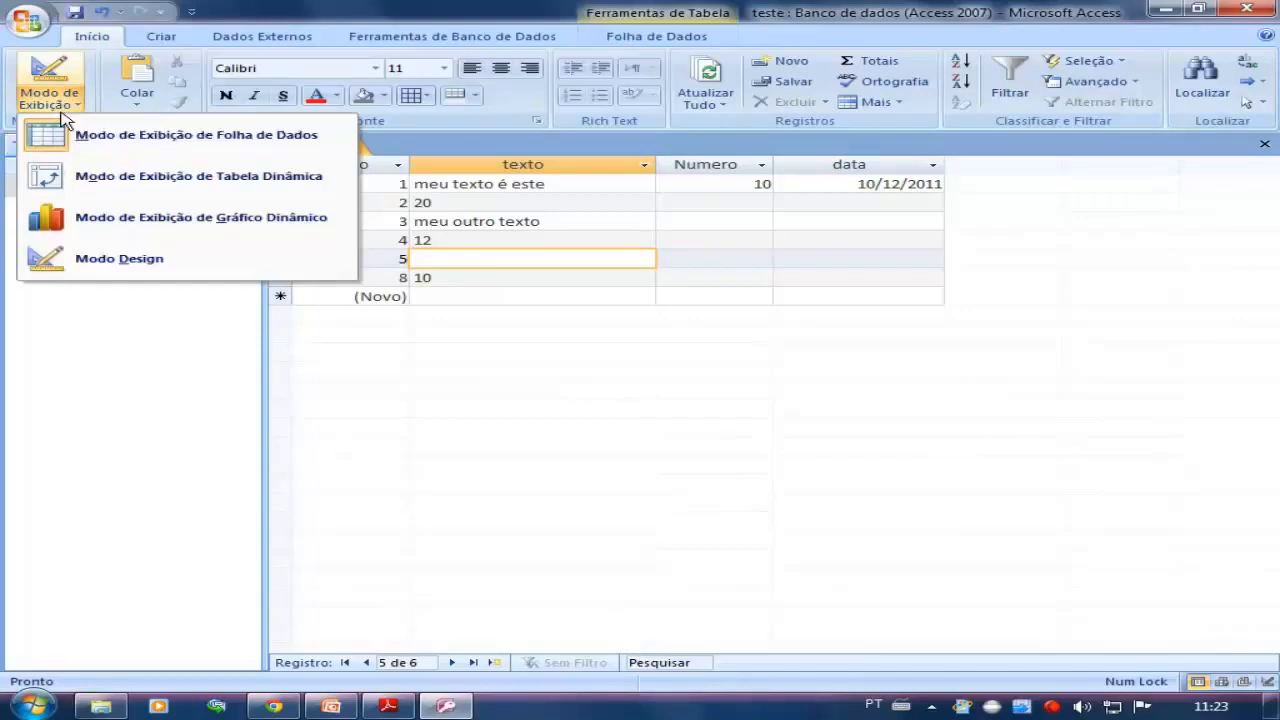
pyautogui.click(100, 262)
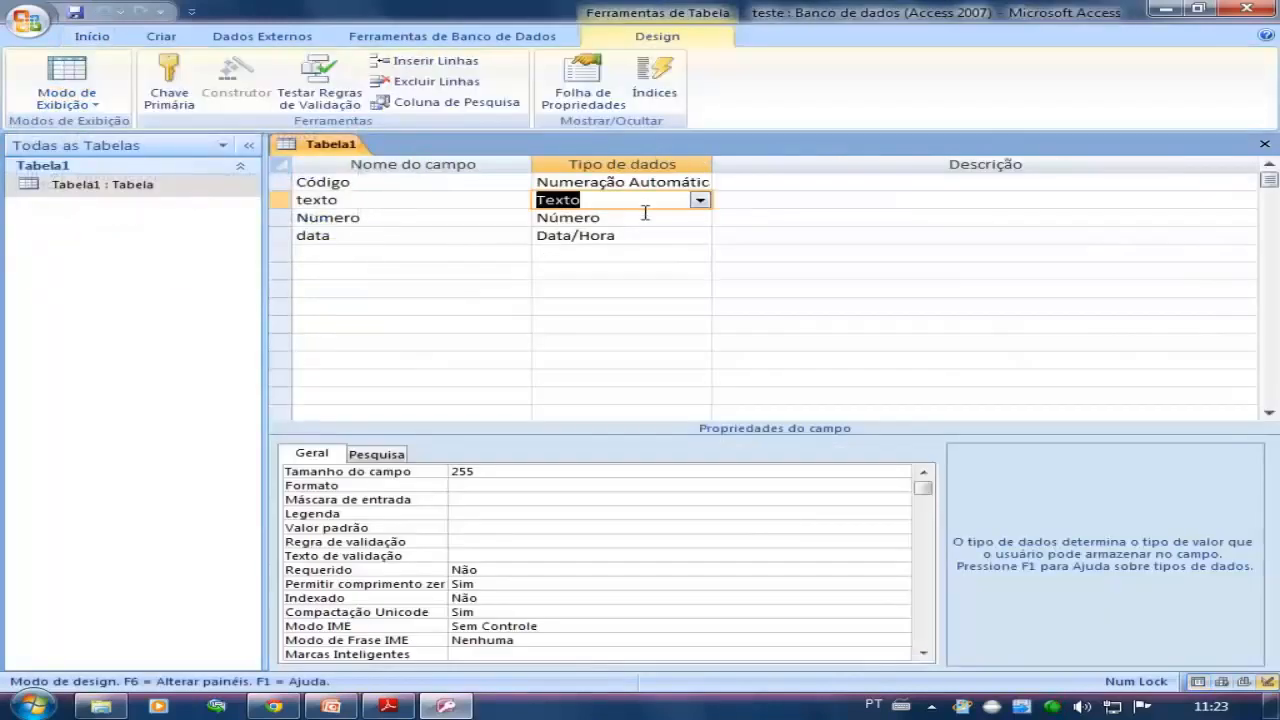
pyautogui.click(630, 200)
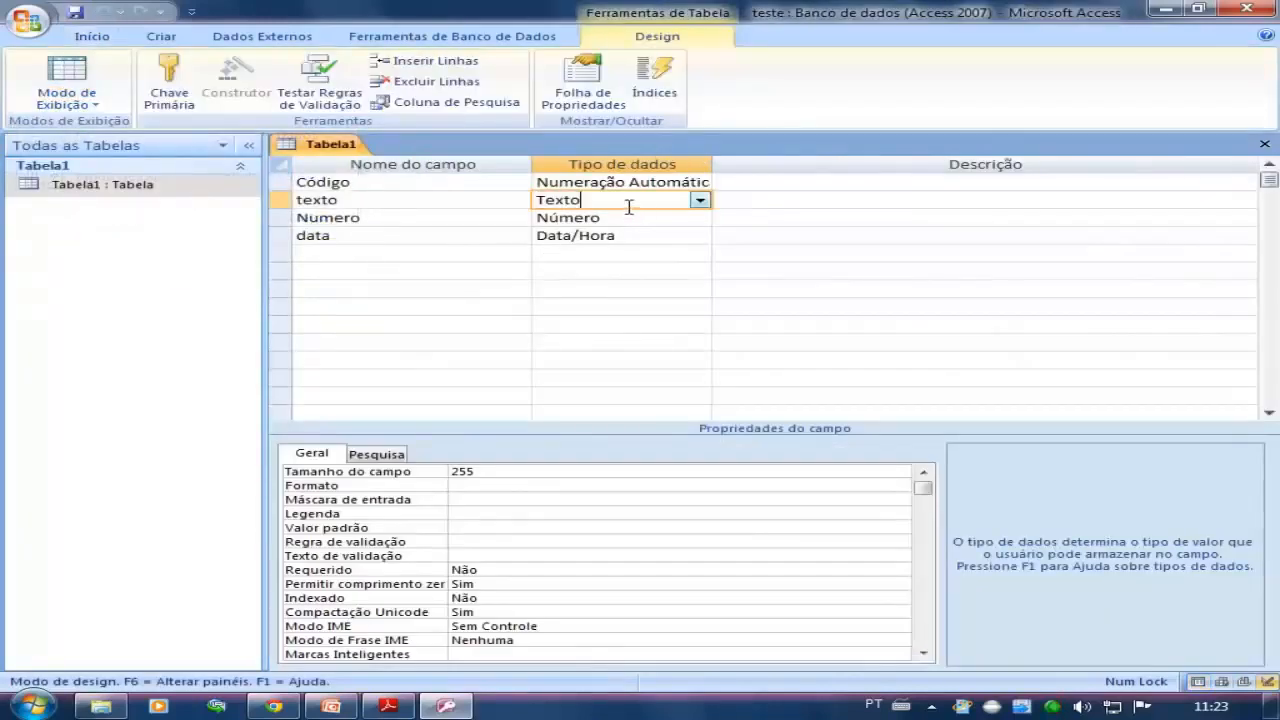
pyautogui.doubleClick(460, 471)
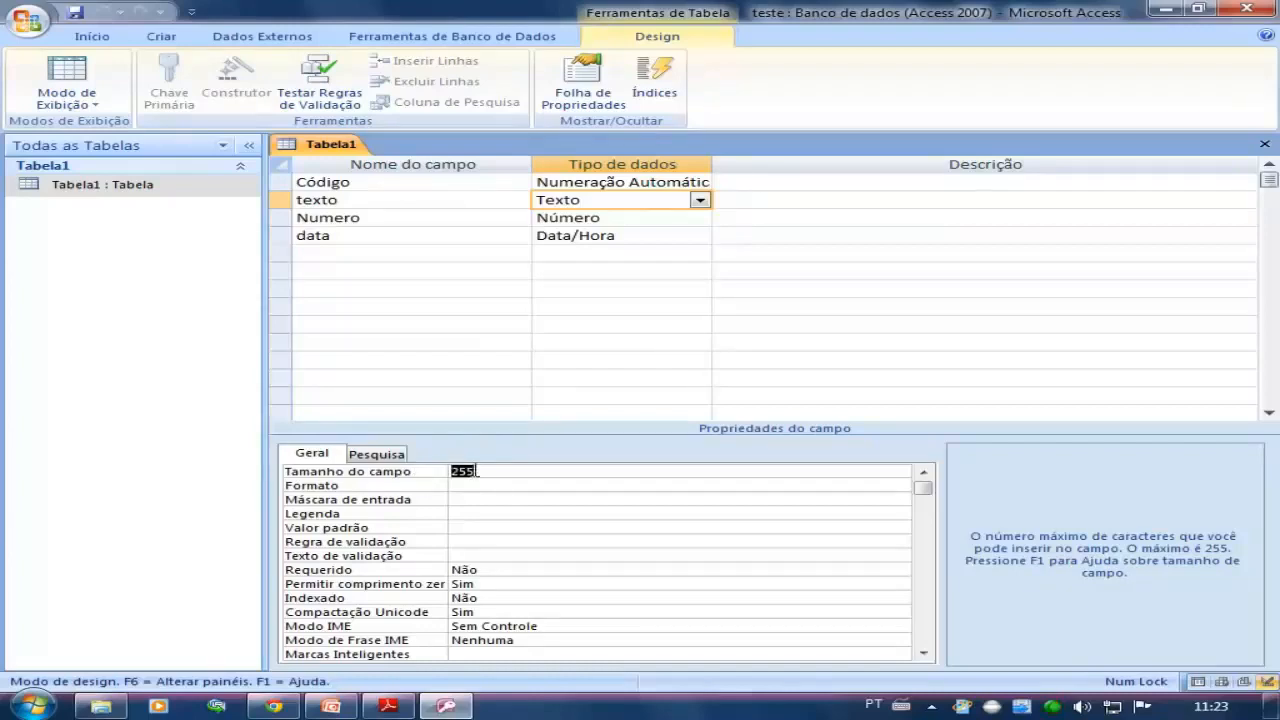
pyautogui.write('5')
pyautogui.click(476, 486)
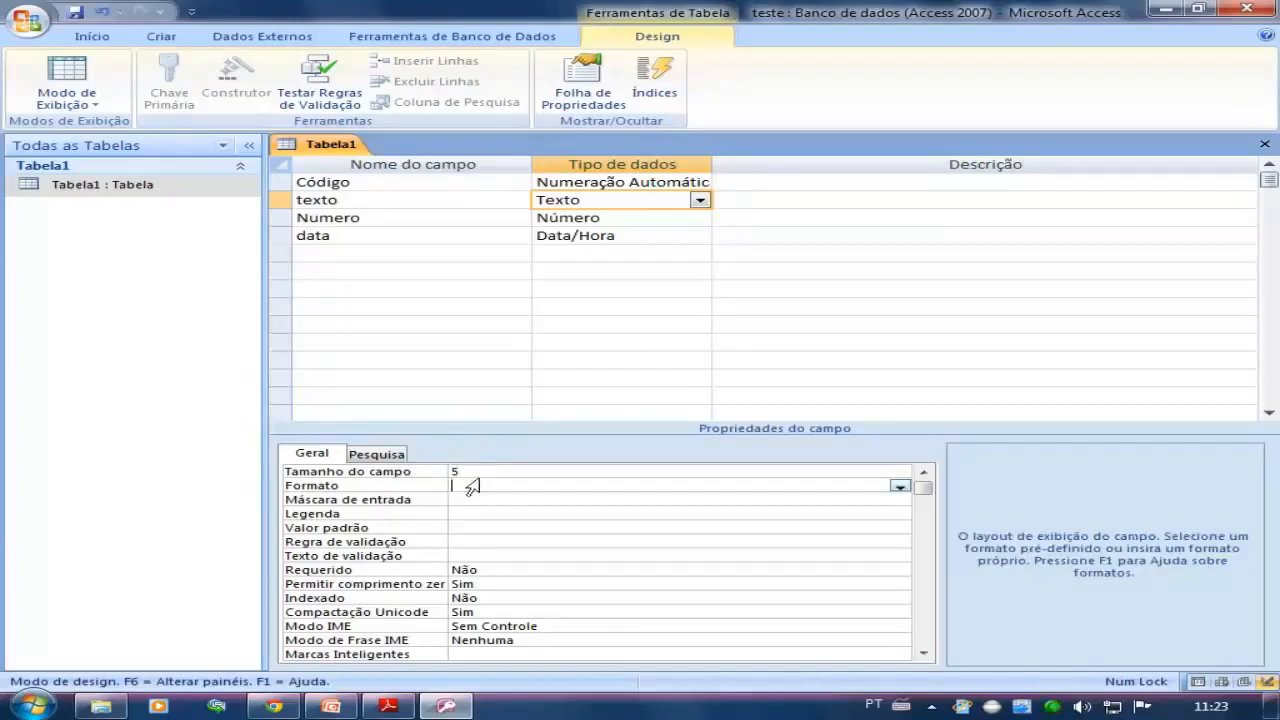
pyautogui.click(487, 471)
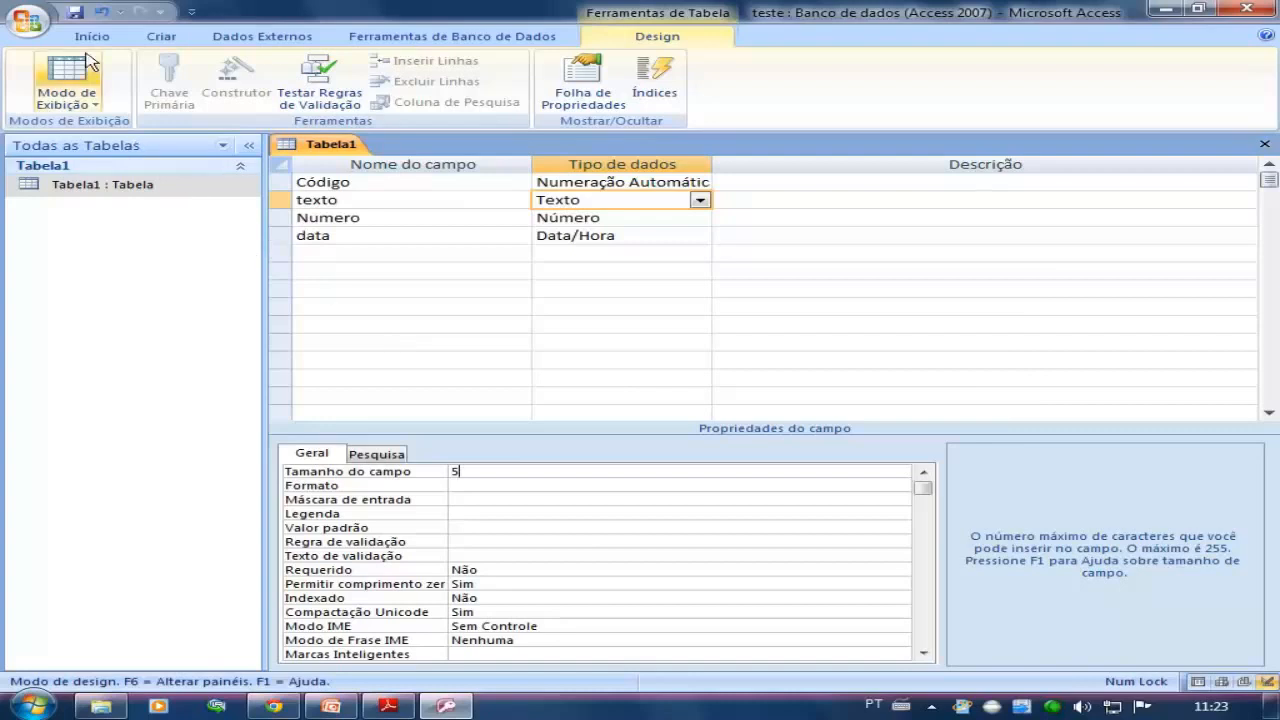
pyautogui.click(75, 12)
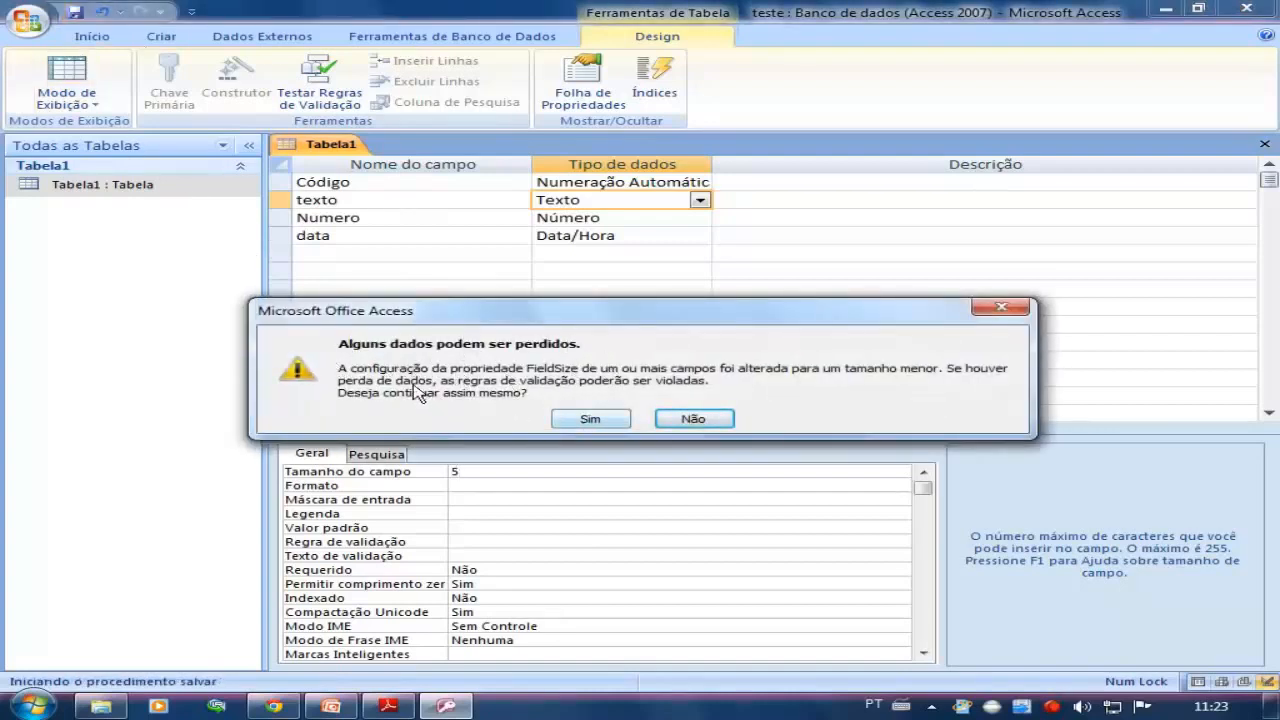
pyautogui.click(594, 419)
# Reopen the Tabela1 datasheet and examine the texto values of the records with Código 1 and 3 after the field size reduction
pyautogui.doubleClick(82, 186)
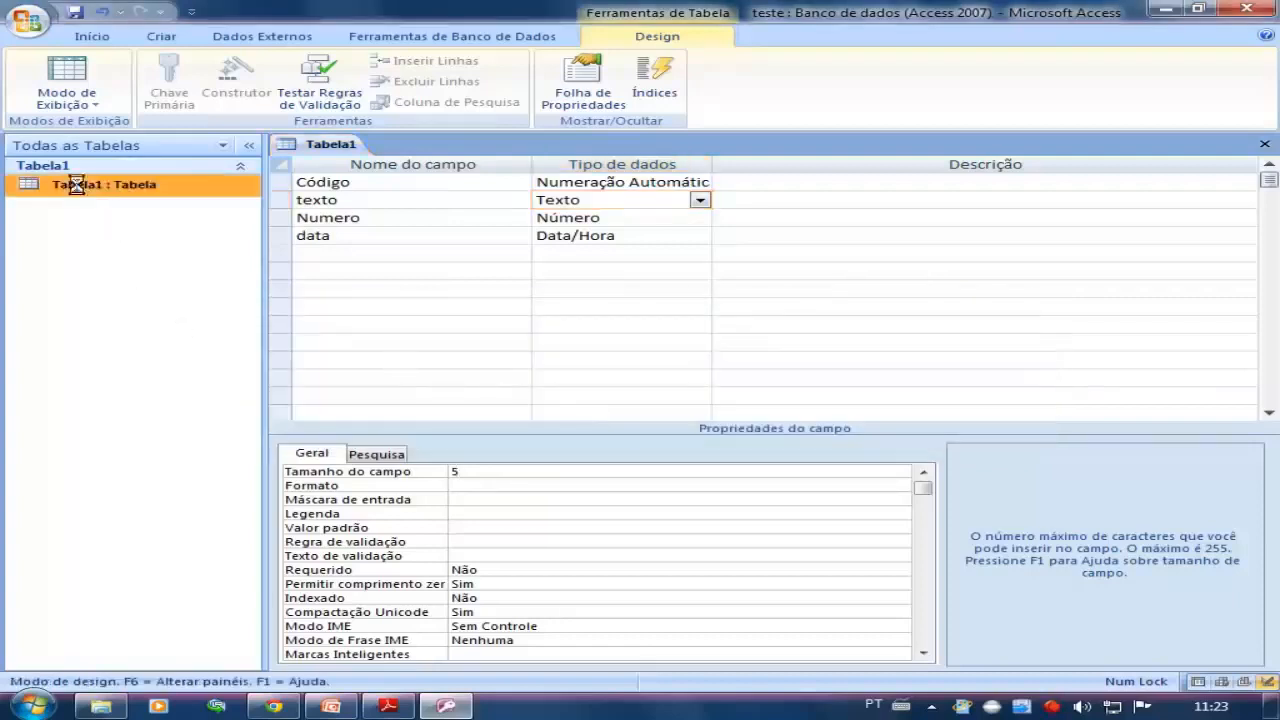
pyautogui.click(469, 186)
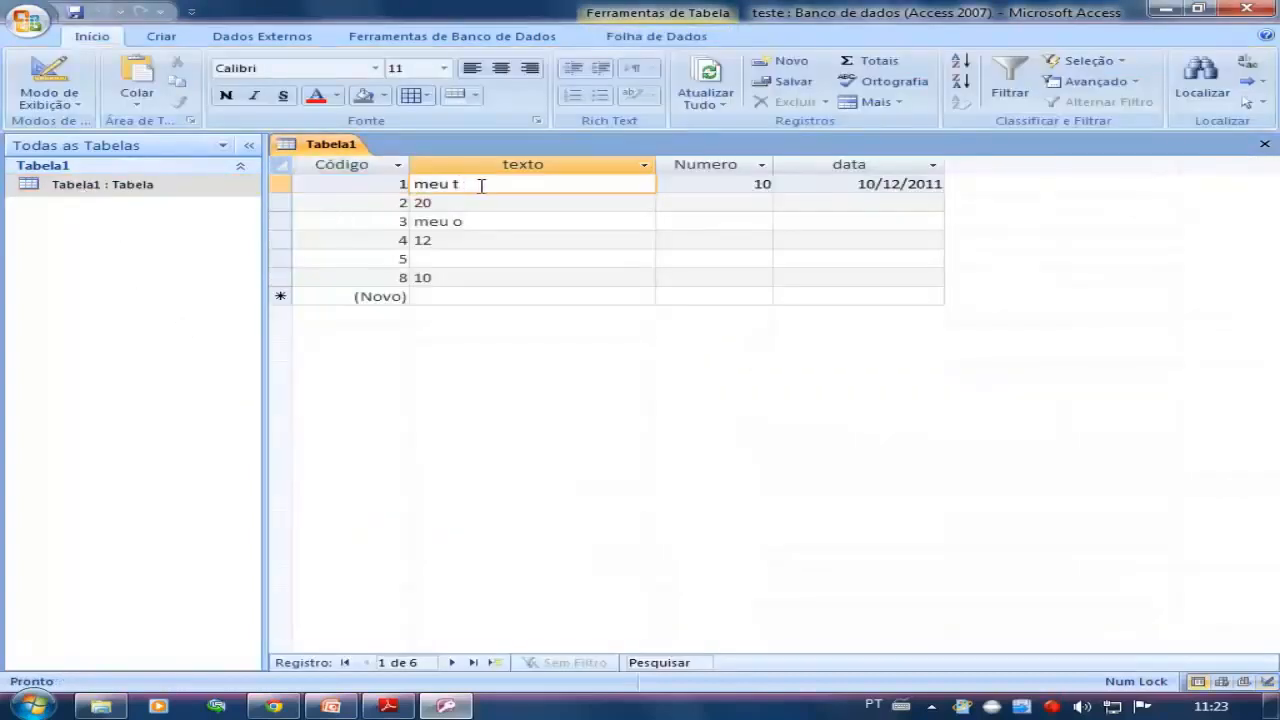
pyautogui.moveTo(479, 186); pyautogui.dragTo(411, 177)
pyautogui.click(477, 187)
pyautogui.click(497, 221)
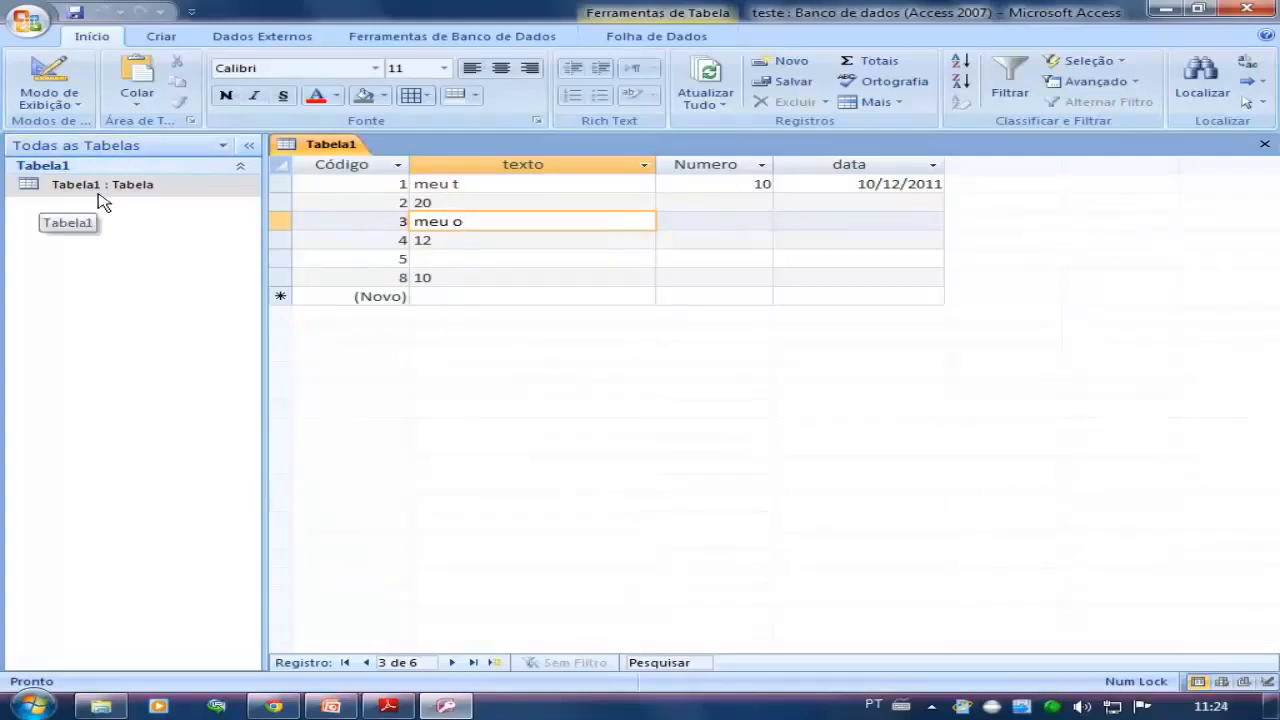
# Return to the table's design view and enter "este campo serve para fazer a descrição de pedido" as the texto field's description
pyautogui.click(55, 85)
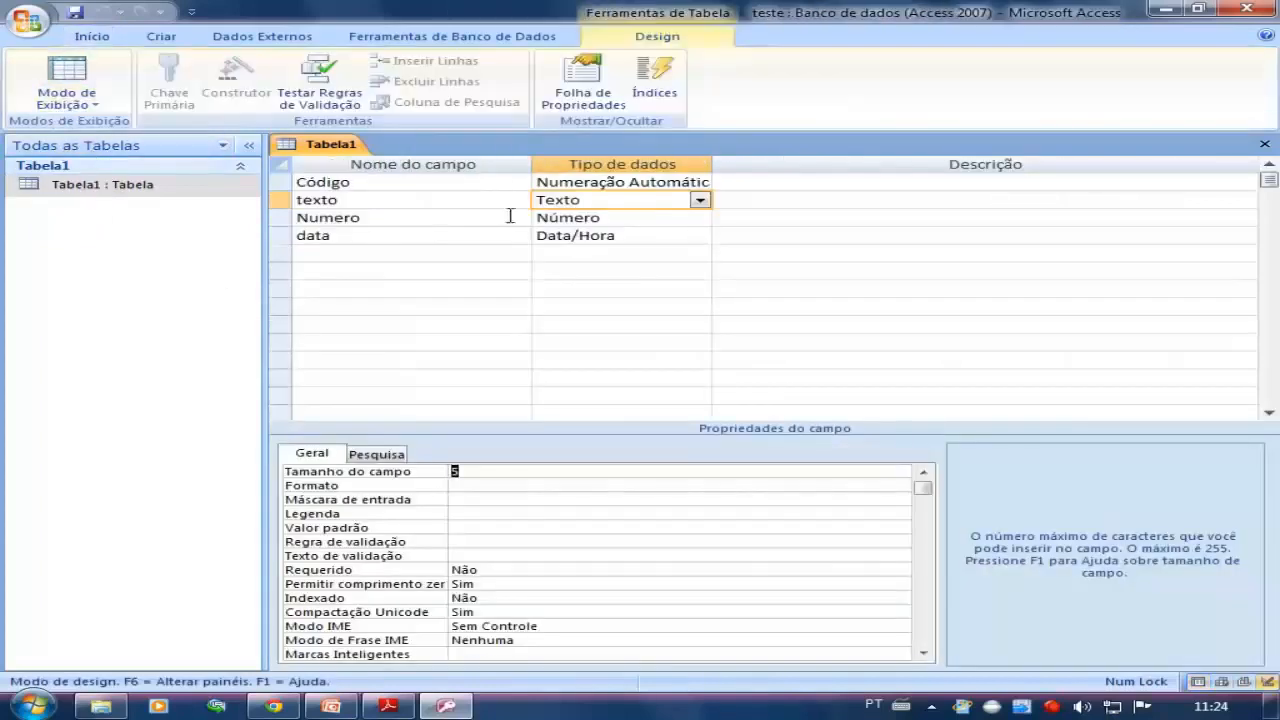
pyautogui.click(360, 206)
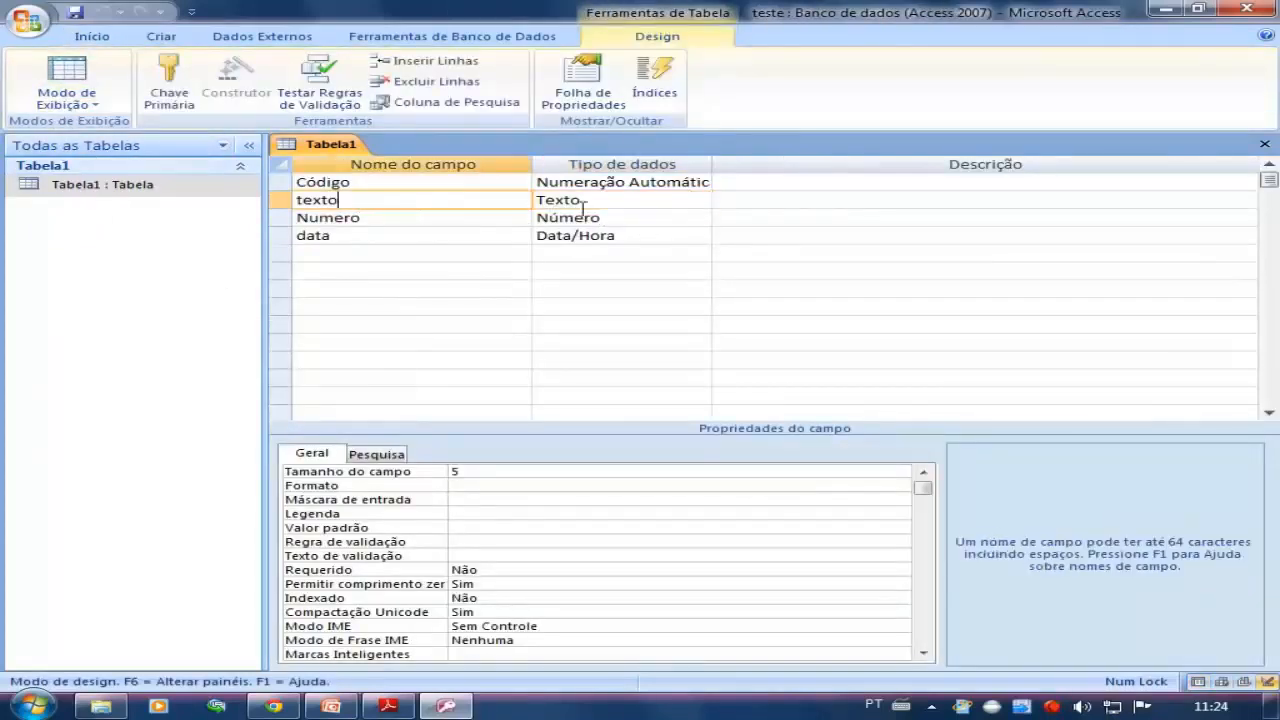
pyautogui.click(774, 201)
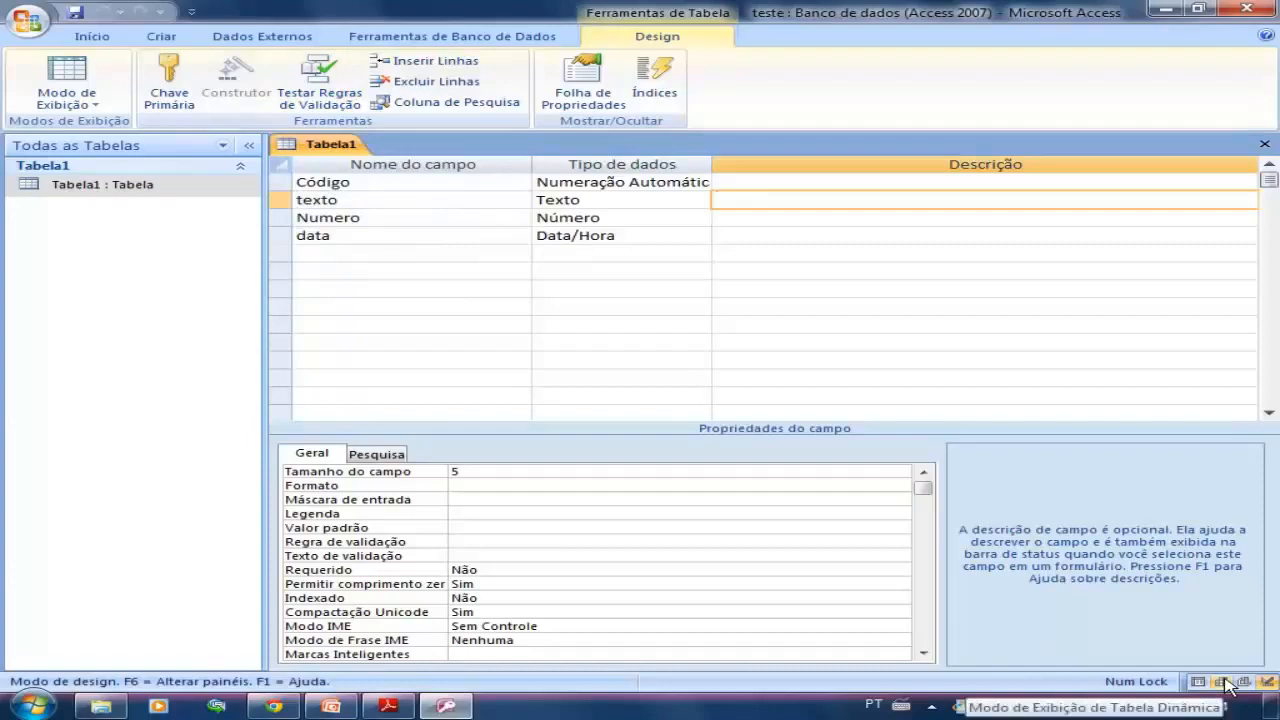
pyautogui.write('esete')
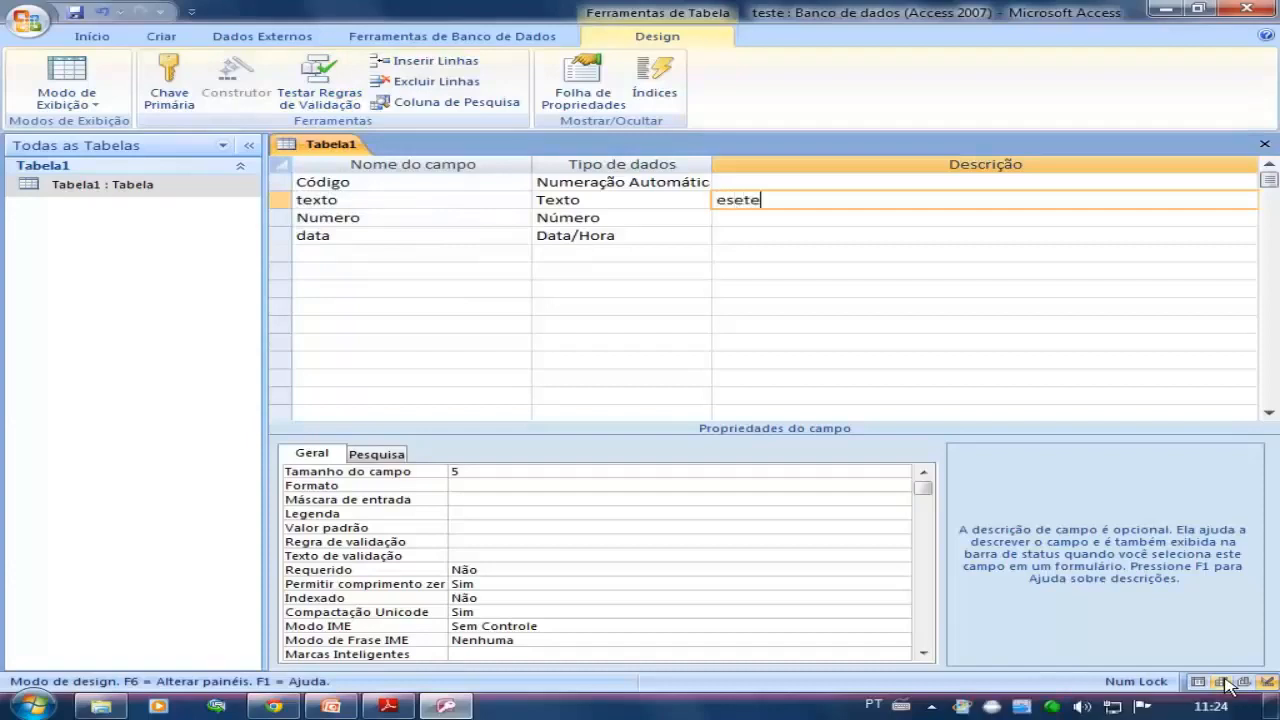
pyautogui.press('BackSpace')
pyautogui.press('BackSpace')
pyautogui.press('BackSpace')
pyautogui.write('te campo serve para ')
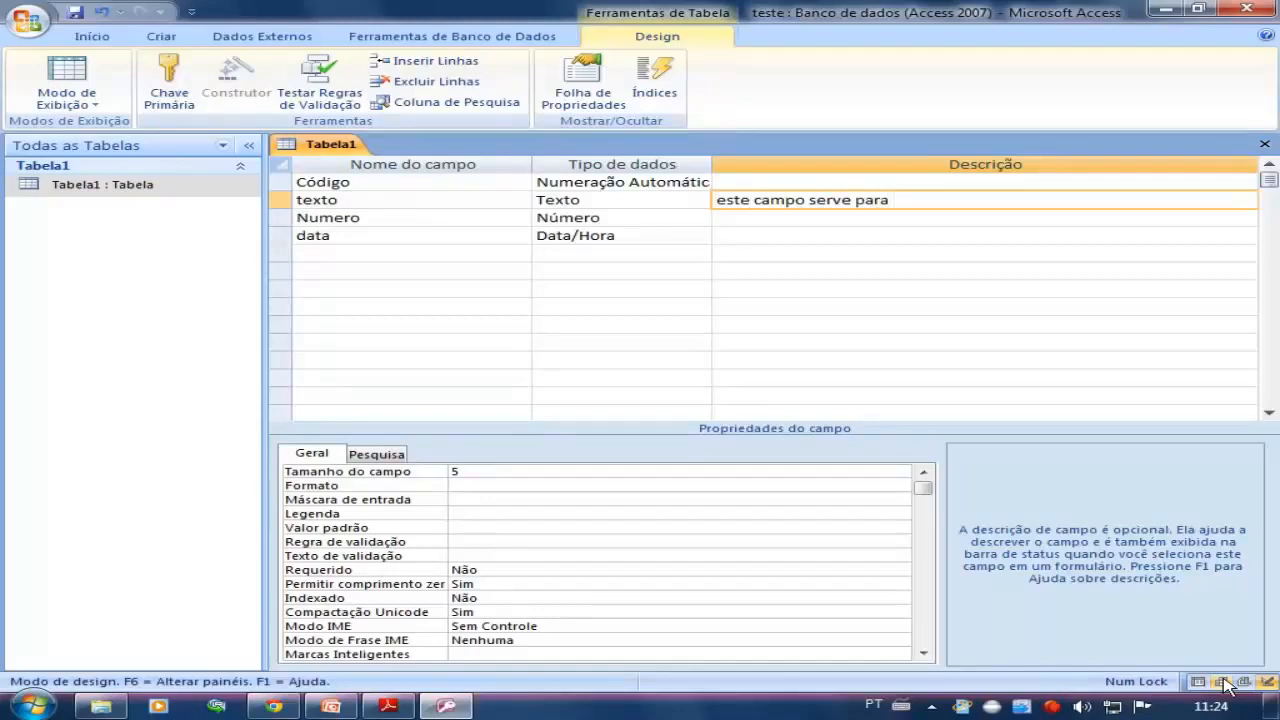
pyautogui.write('fazer a descrição de p')
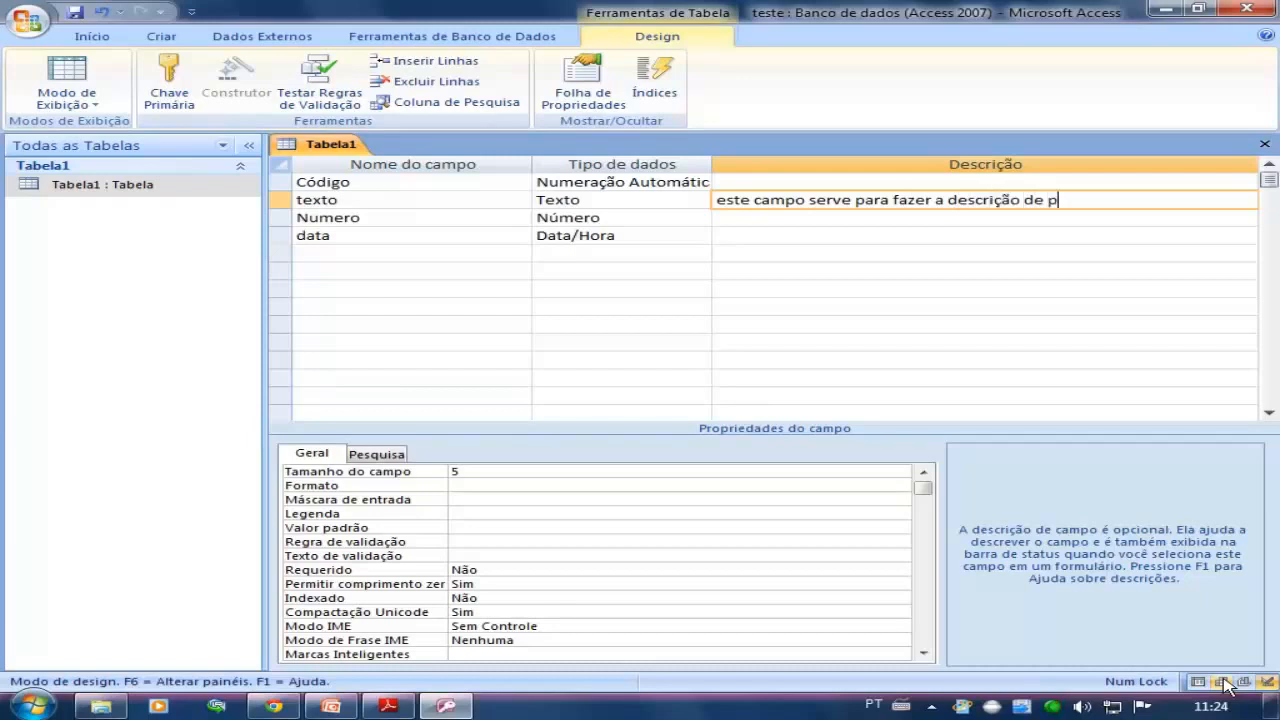
pyautogui.write('edido')
# Enter "este campo serve colocar a quantidade de produto" as the description of the Numero field
pyautogui.press('Down')
pyautogui.write('este ca')
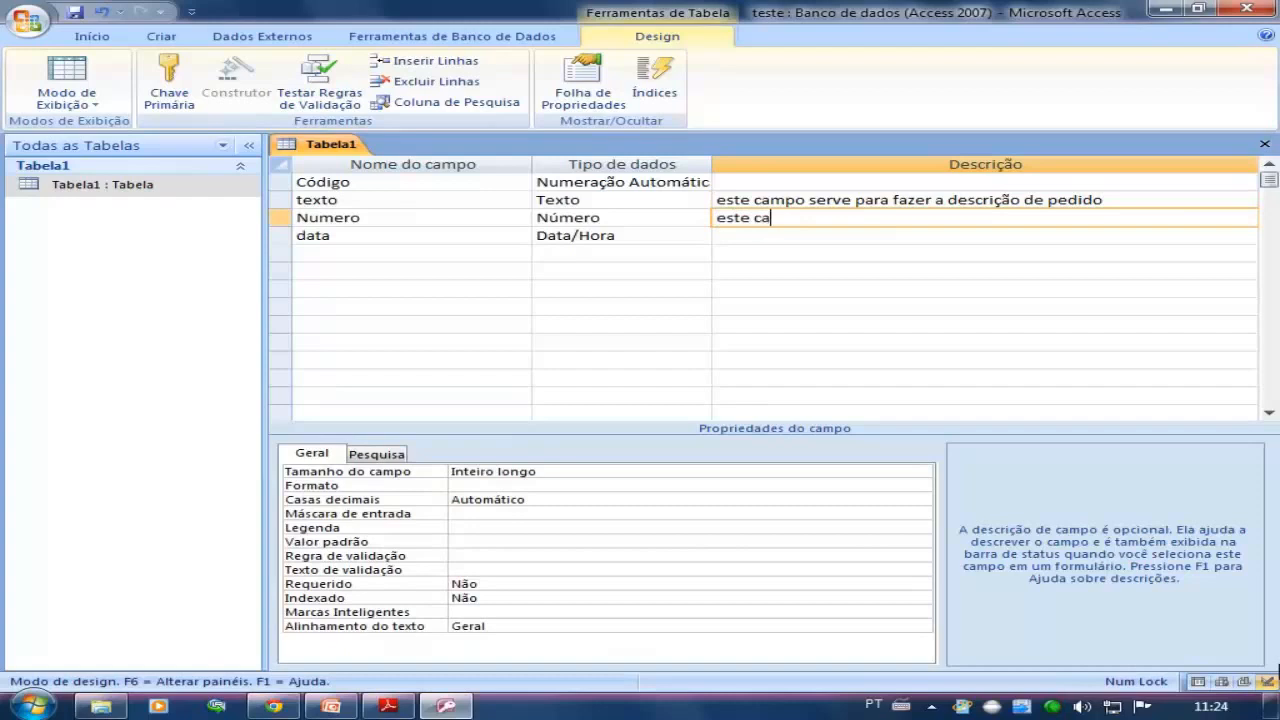
pyautogui.write('mpo serve colocar a qua')
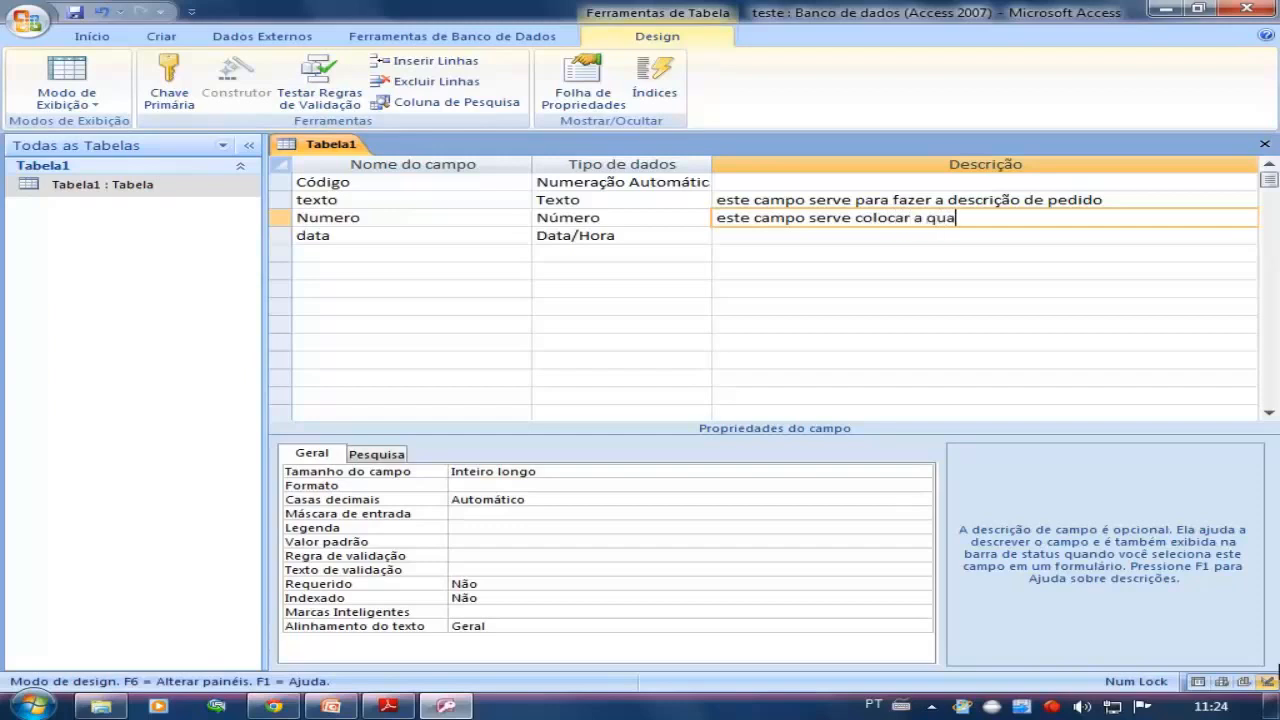
pyautogui.write('ntidade de produto')
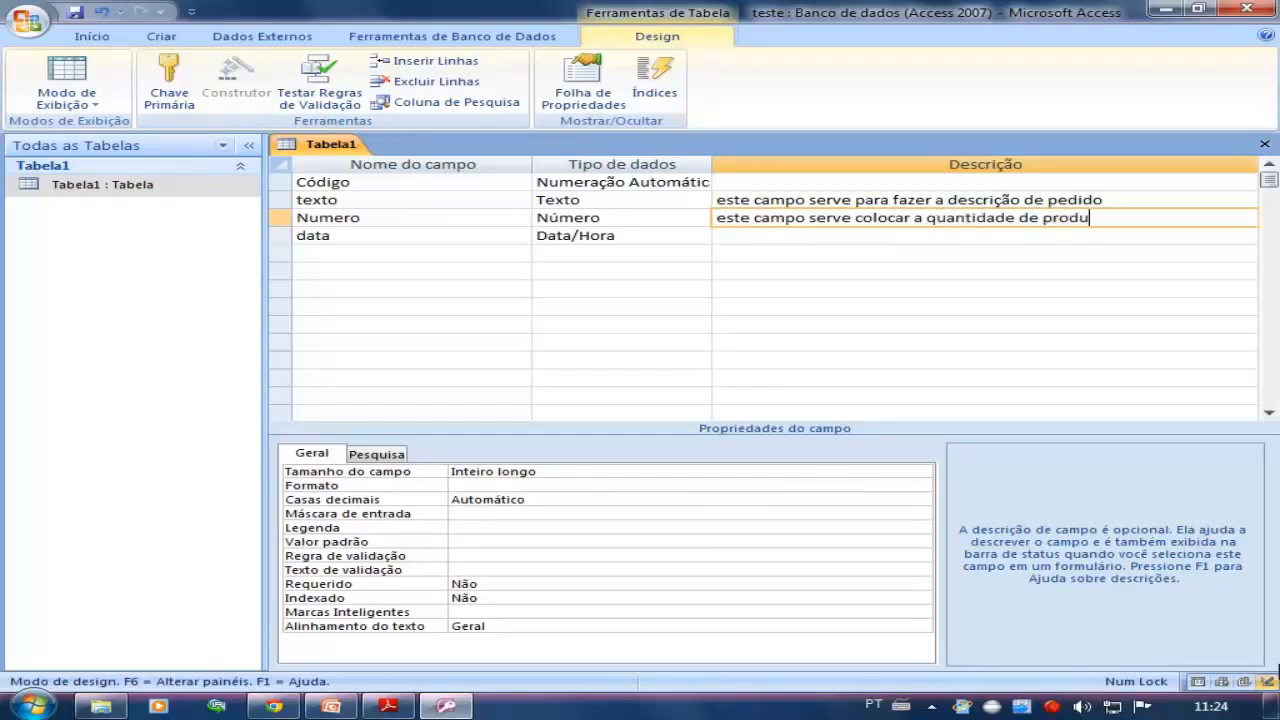
pyautogui.press('Down')
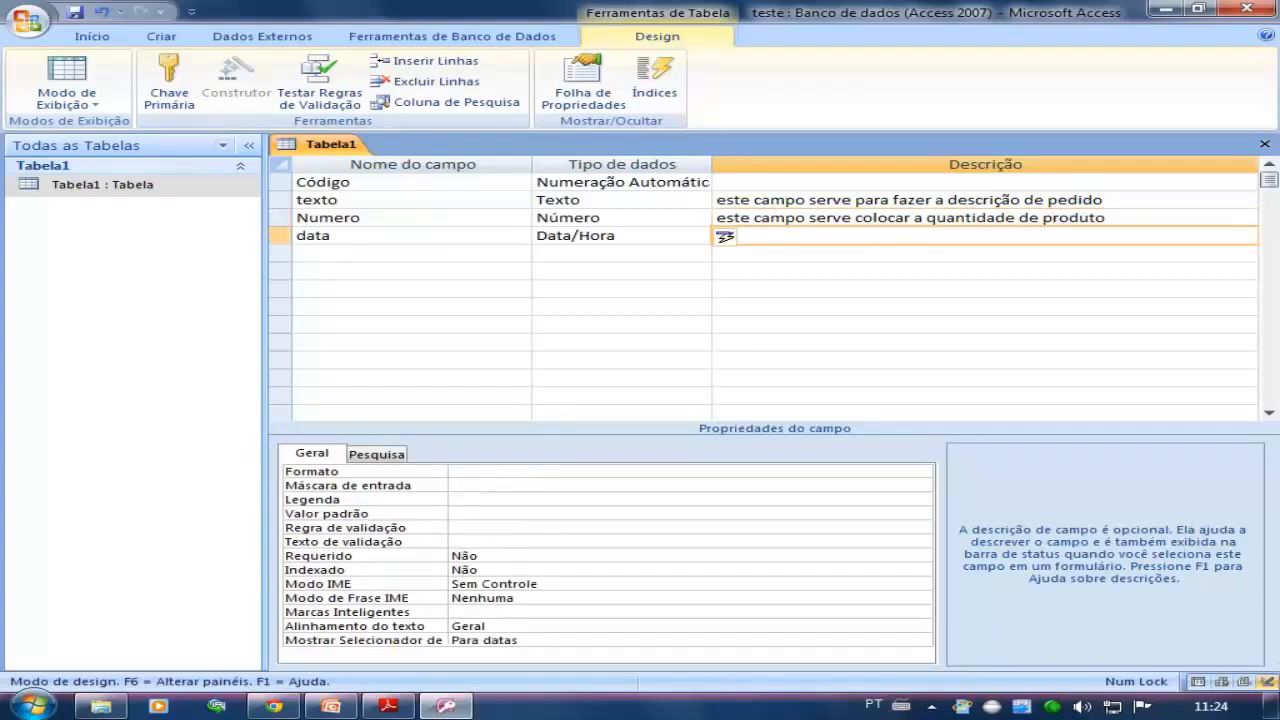
# Examine the texto and Numero field descriptions, plus the name and data type of the data field
pyautogui.click(886, 200)
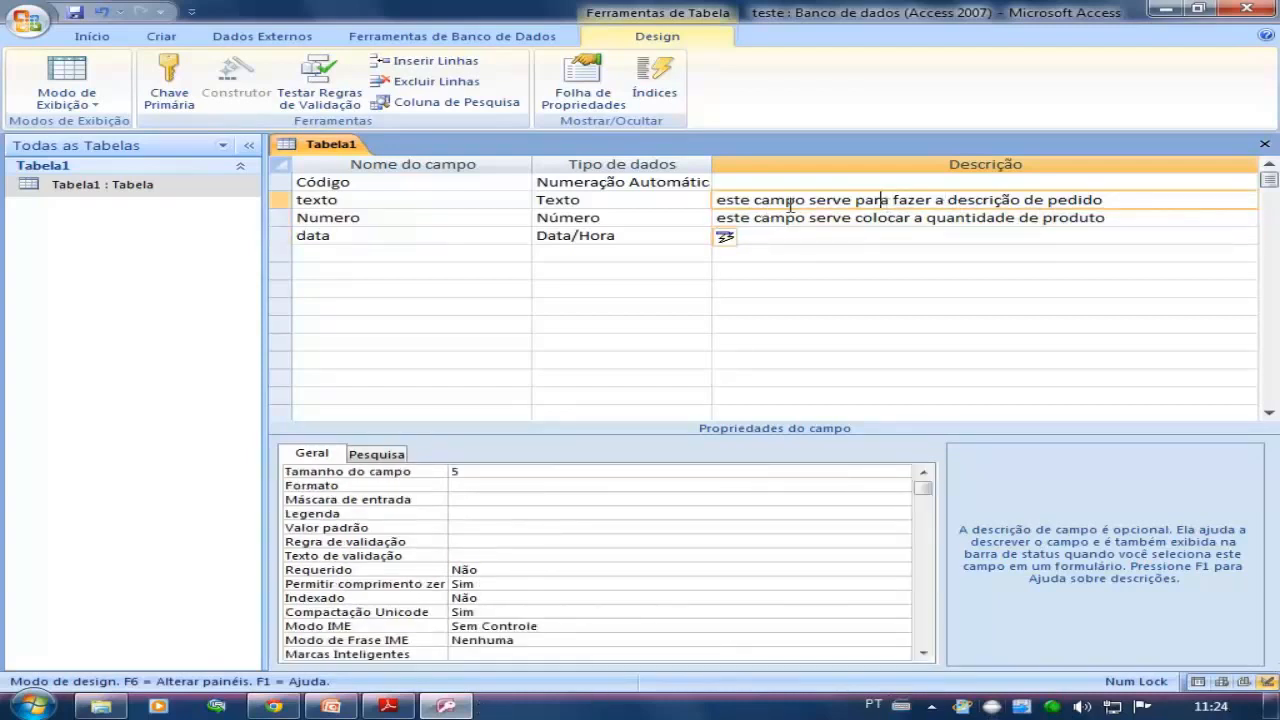
pyautogui.click(906, 218)
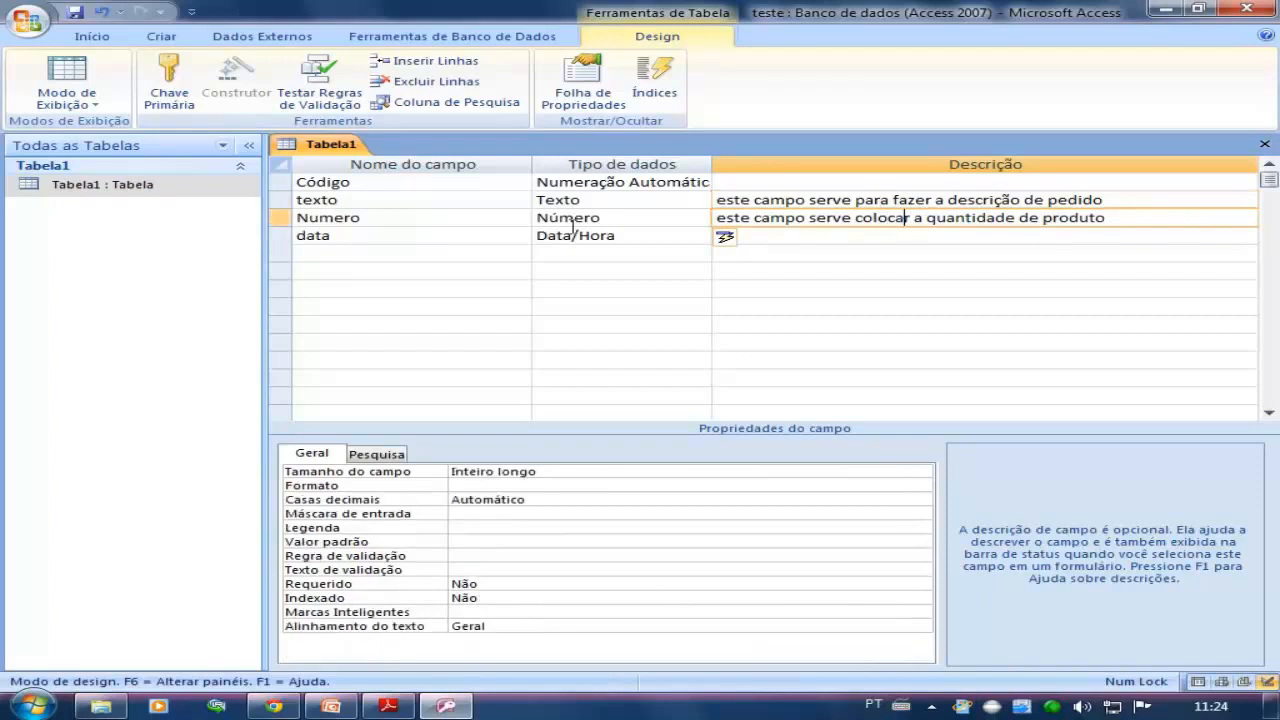
pyautogui.click(281, 226)
pyautogui.click(283, 207)
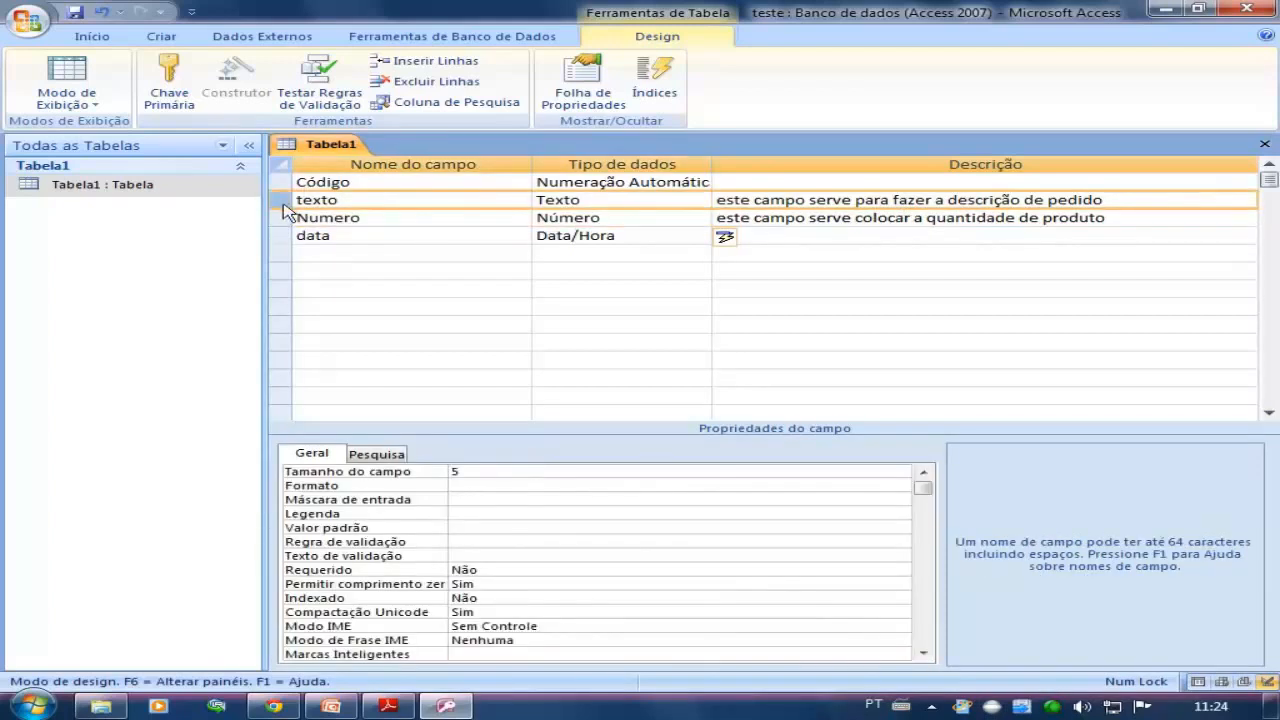
pyautogui.click(283, 218)
pyautogui.click(843, 200)
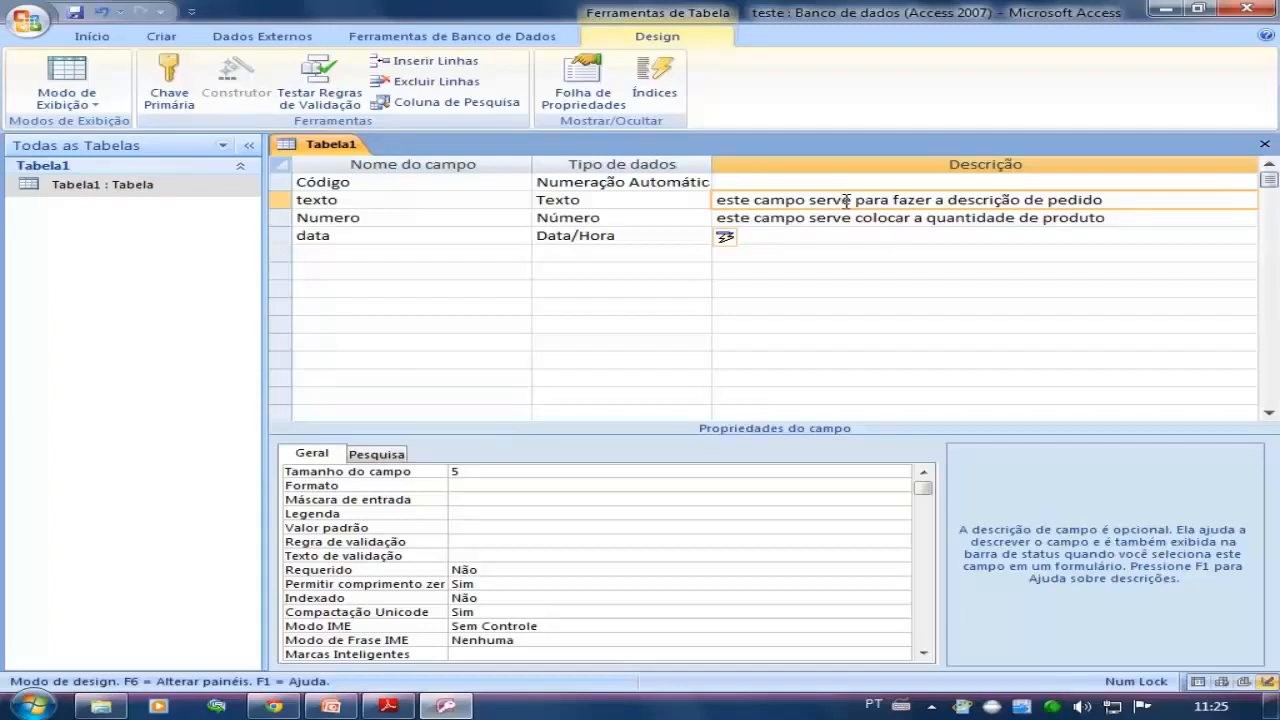
pyautogui.click(586, 238)
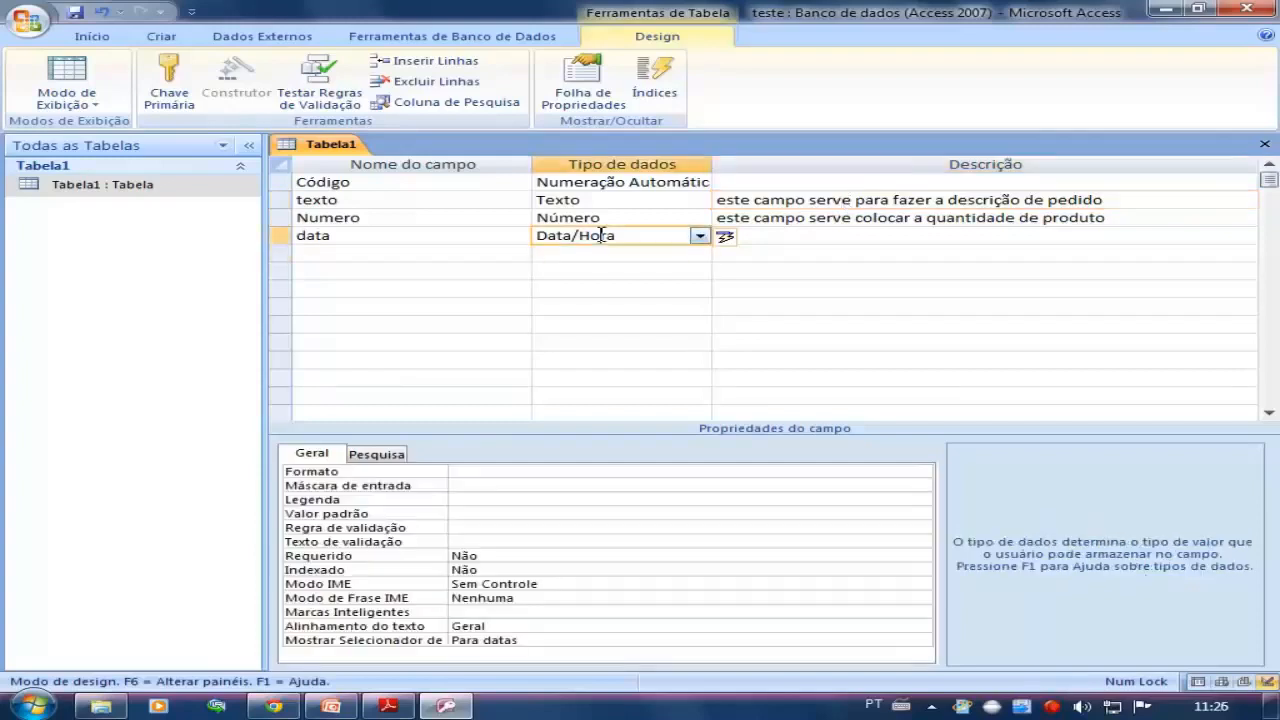
pyautogui.click(485, 241)
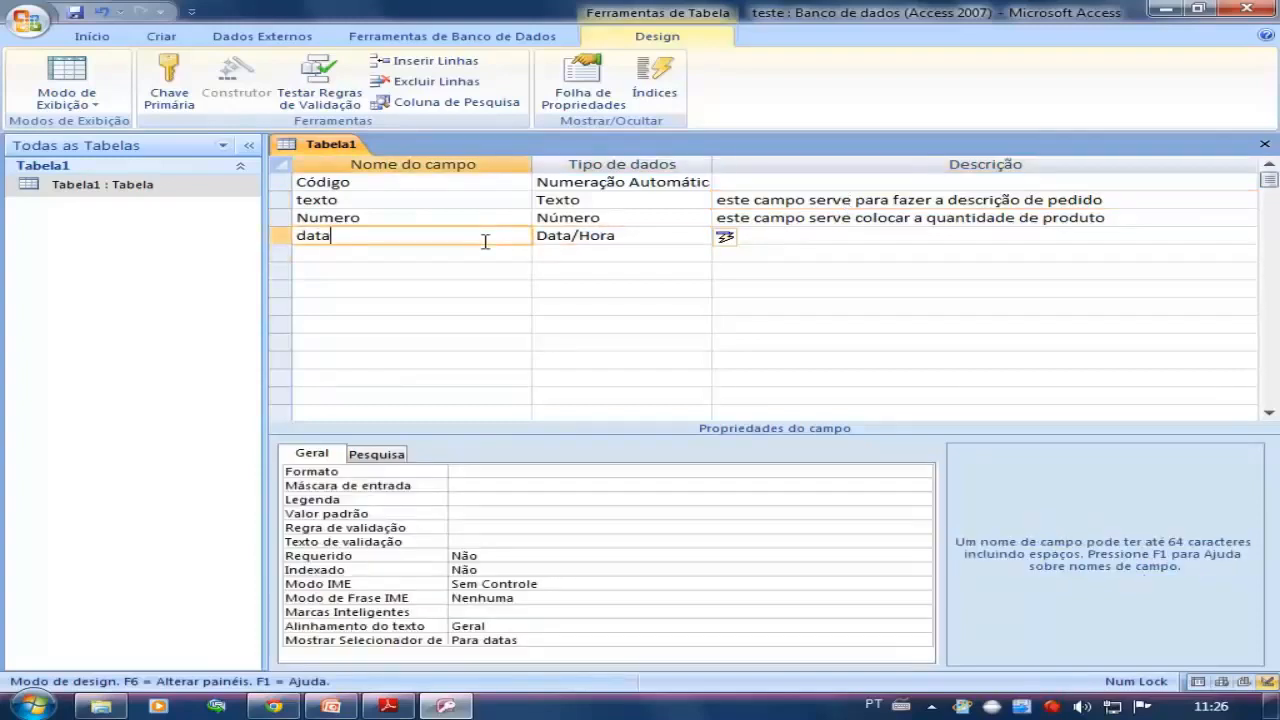